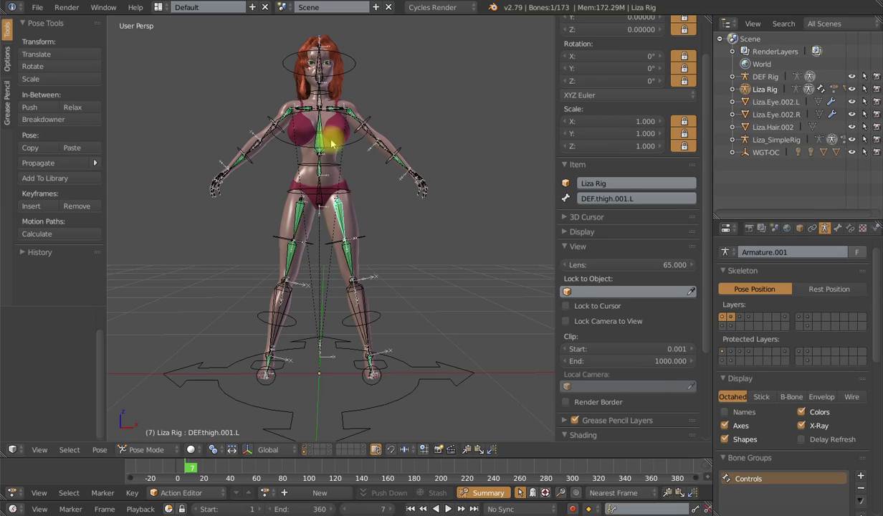
# Try a trackball rotation of the chest control bone
pyautogui.rightClick(360, 149)
pyautogui.press('r')
pyautogui.press('r')
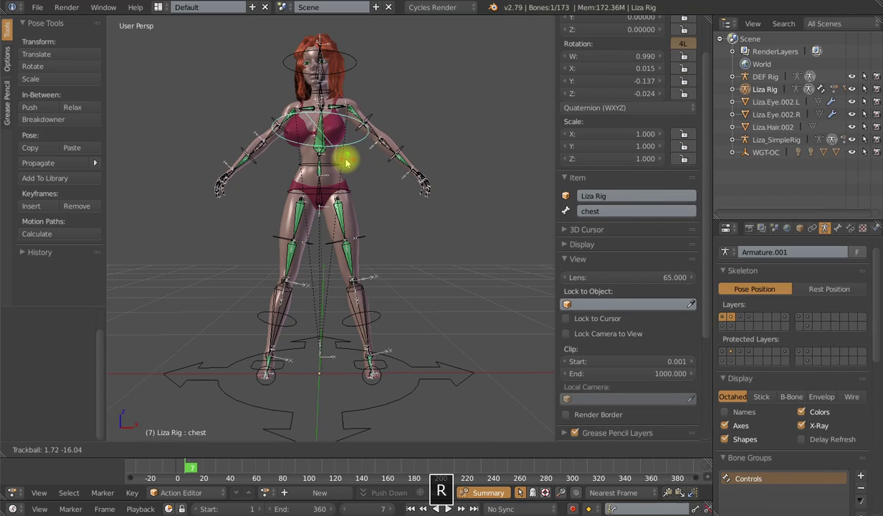
pyautogui.rightClick(385, 160)
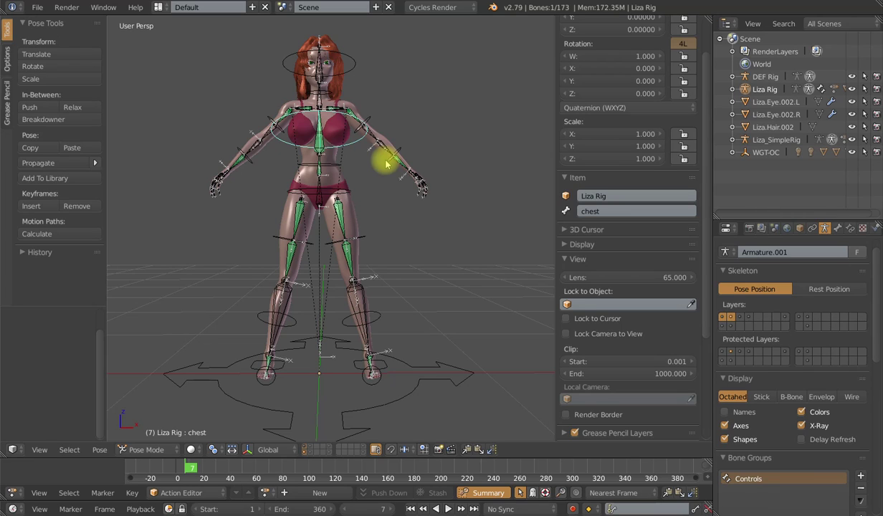
# Show the rig's third armature layer alongside the first two and select the left shin deform bone, DEF.shin.L
pyautogui.keyDown('shift'); pyautogui.moveTo(382, 301); pyautogui.dragTo(389, 275, button='middle'); pyautogui.keyUp('shift')
pyautogui.scroll(2, 380, 279)
pyautogui.scroll(2, 389, 280)
pyautogui.keyDown('shift'); pyautogui.click(740, 316); pyautogui.keyUp('shift')
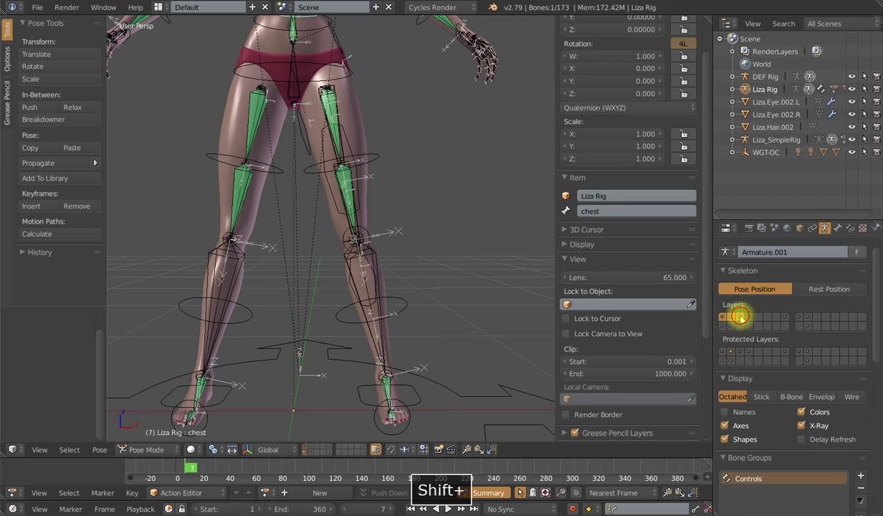
pyautogui.keyDown('shift'); pyautogui.moveTo(461, 291); pyautogui.dragTo(428, 275, button='middle'); pyautogui.keyUp('shift')
pyautogui.rightClick(313, 267)
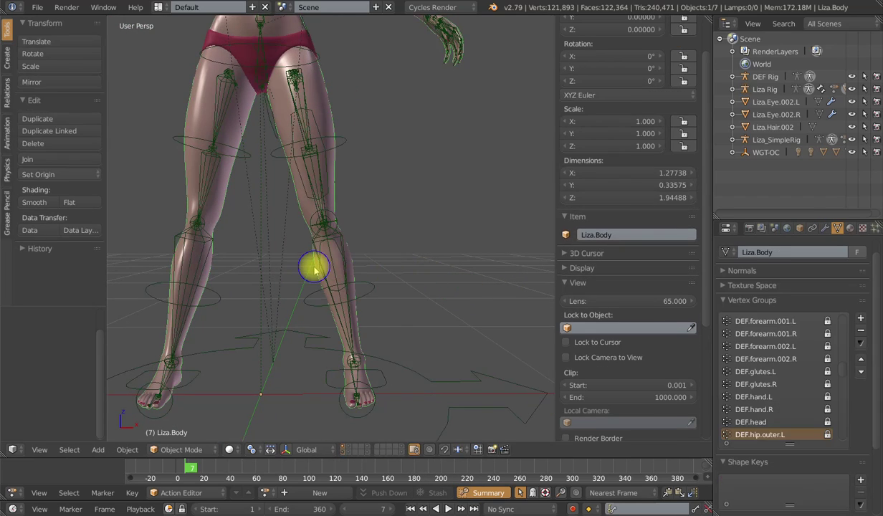
pyautogui.rightClick(321, 262)
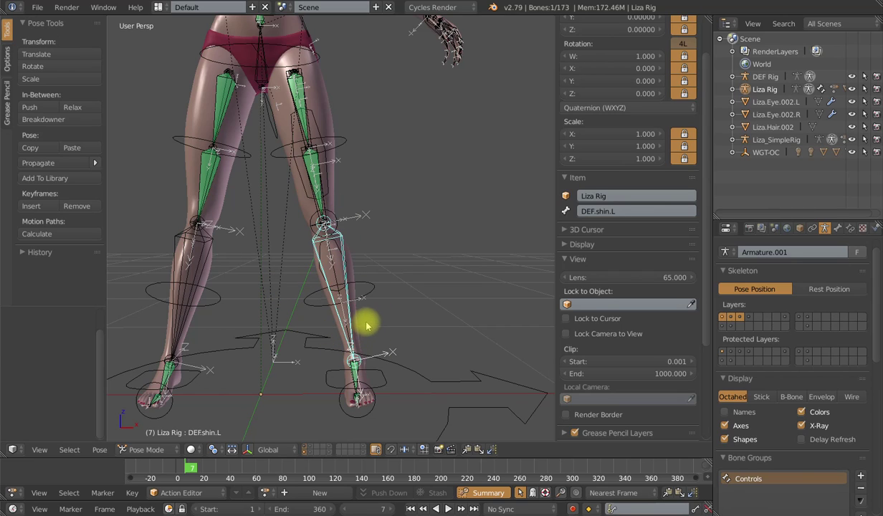
# Select the calf.L control bone and examine its position behind the left lower leg from several angles
pyautogui.scroll(2, 336, 290)
pyautogui.rightClick(310, 271)
pyautogui.moveTo(437, 309); pyautogui.dragTo(396, 304, button='middle')
pyautogui.scroll(-1, 469, 272)
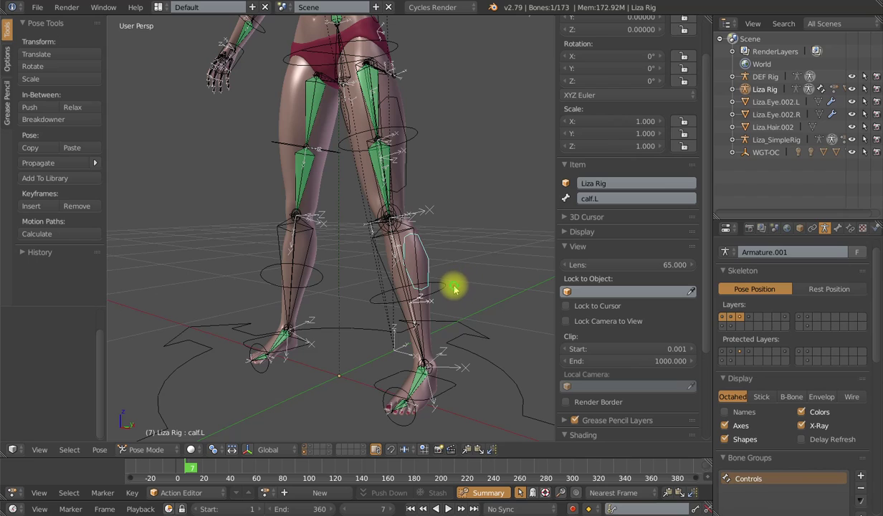
pyautogui.moveTo(453, 287); pyautogui.dragTo(400, 197, button='middle')
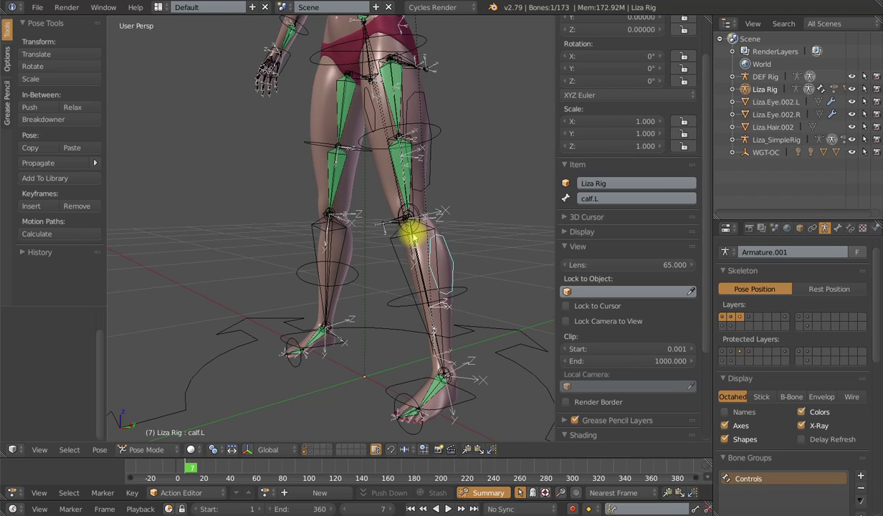
pyautogui.moveTo(430, 289); pyautogui.dragTo(373, 285, button='middle')
pyautogui.scroll(3, 371, 275)
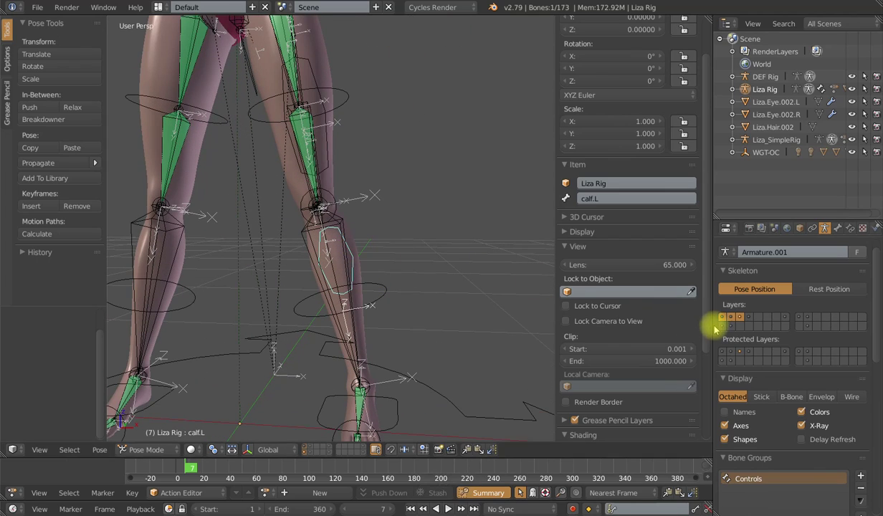
# Show the first armature layer of the lower row as well and select the DEF.shin.calf.L deform bone
pyautogui.keyDown('shift'); pyautogui.click(722, 326); pyautogui.keyUp('shift')
pyautogui.keyDown('shift'); pyautogui.moveTo(289, 300); pyautogui.dragTo(310, 266, button='middle'); pyautogui.keyUp('shift')
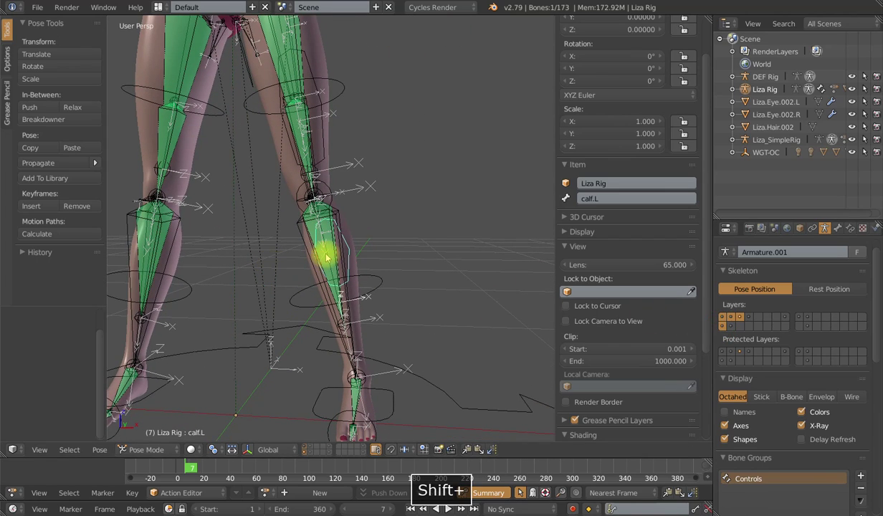
pyautogui.rightClick(331, 247)
pyautogui.scroll(2, 307, 263)
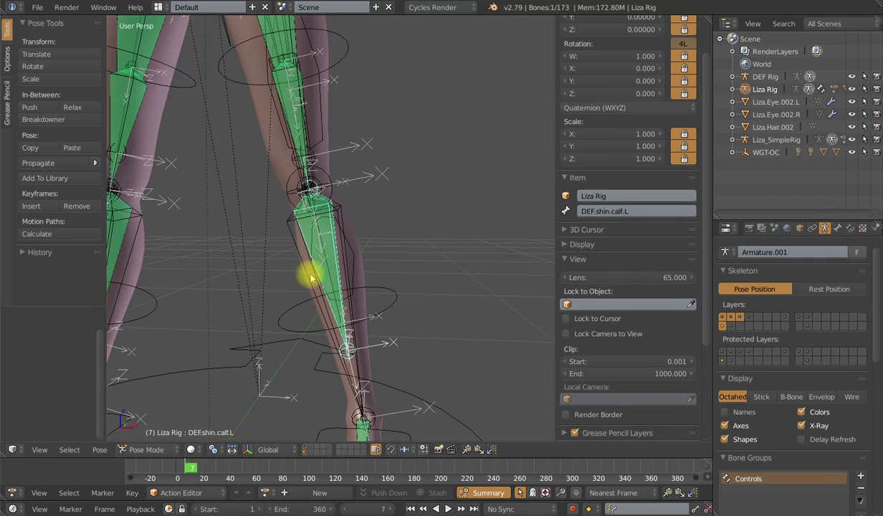
# Compare the calf.L control with the DEF.shin.L and DEF.shin.calf.L deform bones by selecting each in turn
pyautogui.rightClick(353, 253)
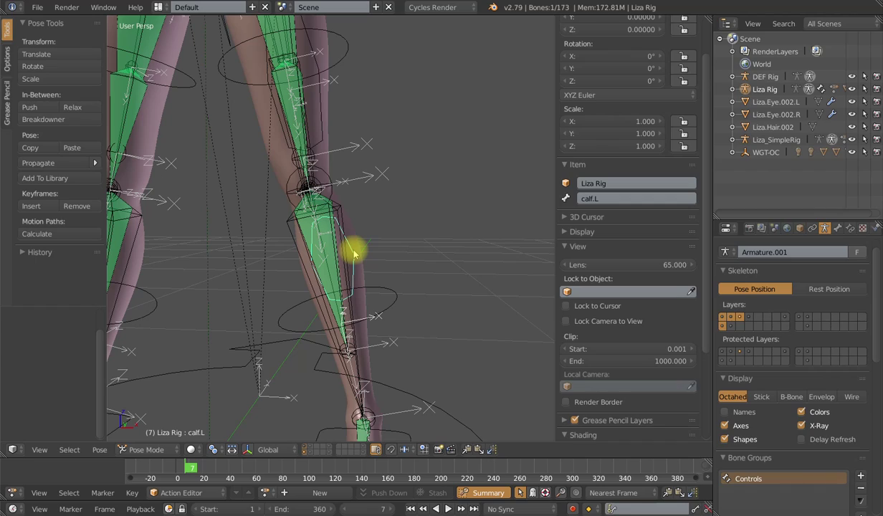
pyautogui.rightClick(303, 266)
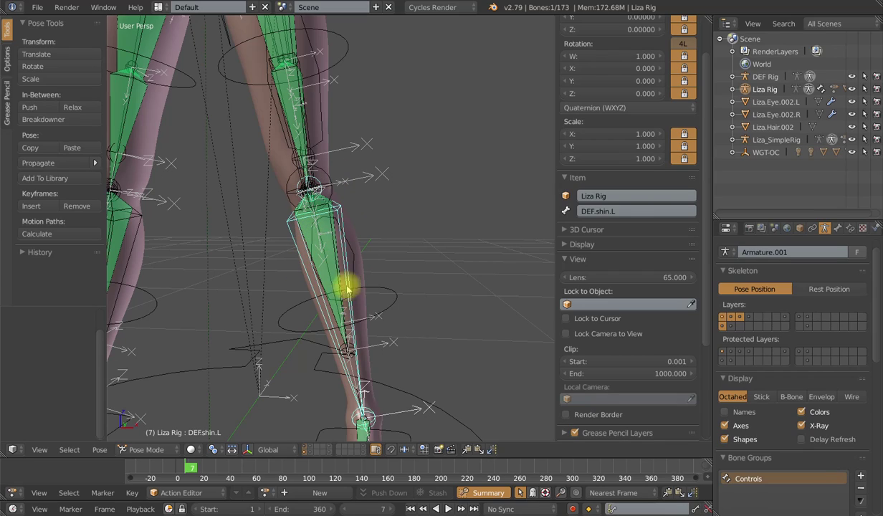
pyautogui.rightClick(334, 249)
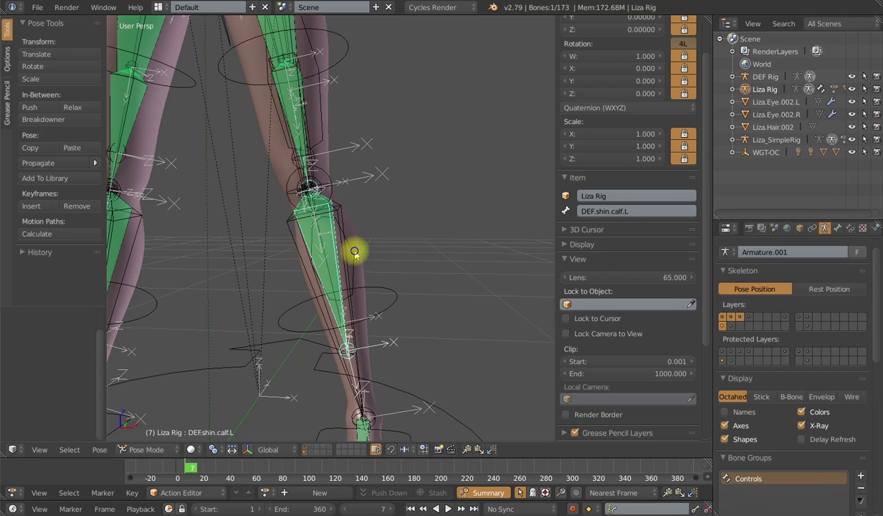
pyautogui.rightClick(355, 254)
pyautogui.scroll(-3, 356, 253)
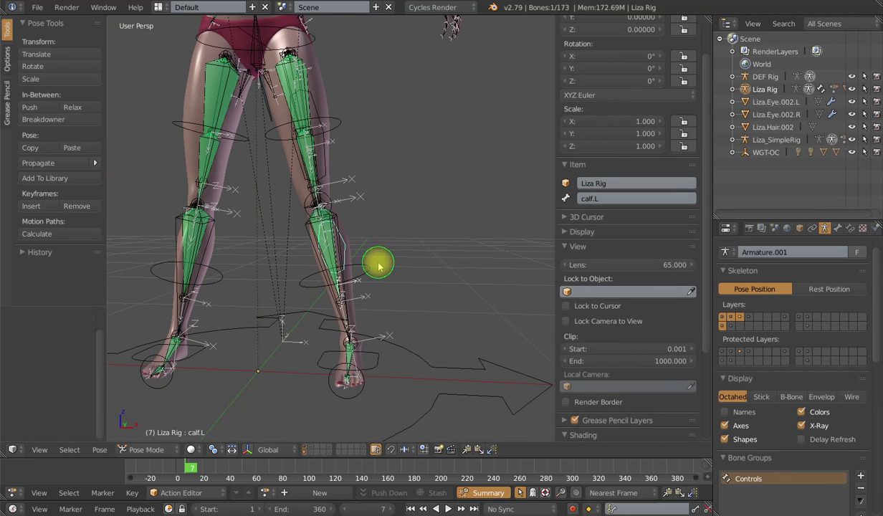
pyautogui.scroll(2, 378, 266)
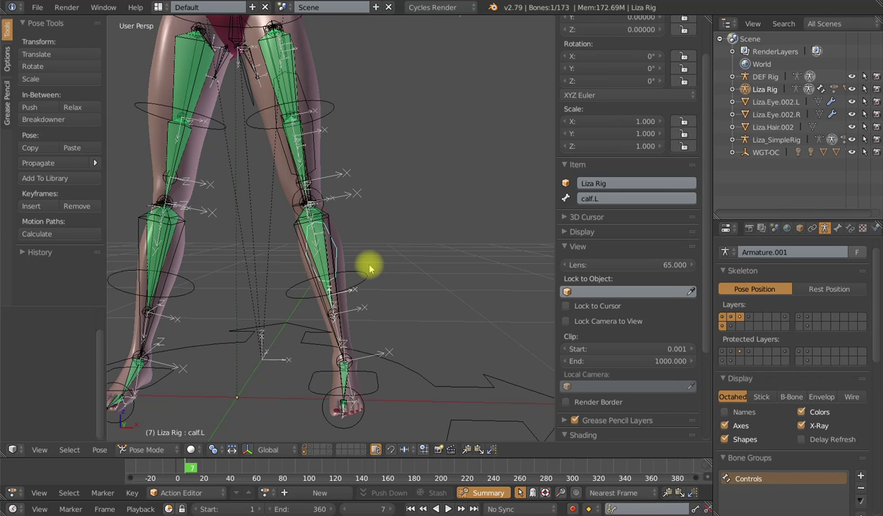
# Select the DEF.shin.L bone and examine the left lower leg's bones from the front and the back
pyautogui.scroll(-2, 274, 214)
pyautogui.moveTo(274, 215); pyautogui.dragTo(309, 212, button='middle')
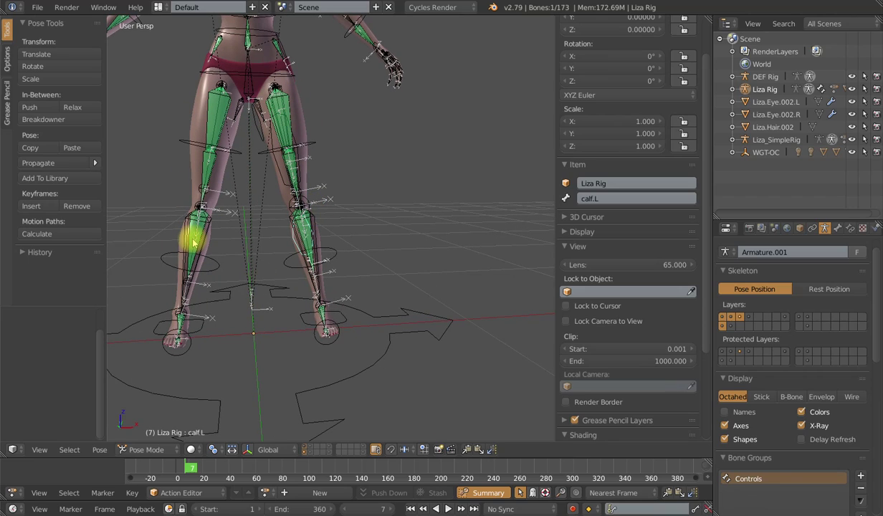
pyautogui.keyDown('shift'); pyautogui.moveTo(339, 189); pyautogui.dragTo(361, 274, button='middle'); pyautogui.keyUp('shift')
pyautogui.scroll(2, 376, 261)
pyautogui.rightClick(362, 272)
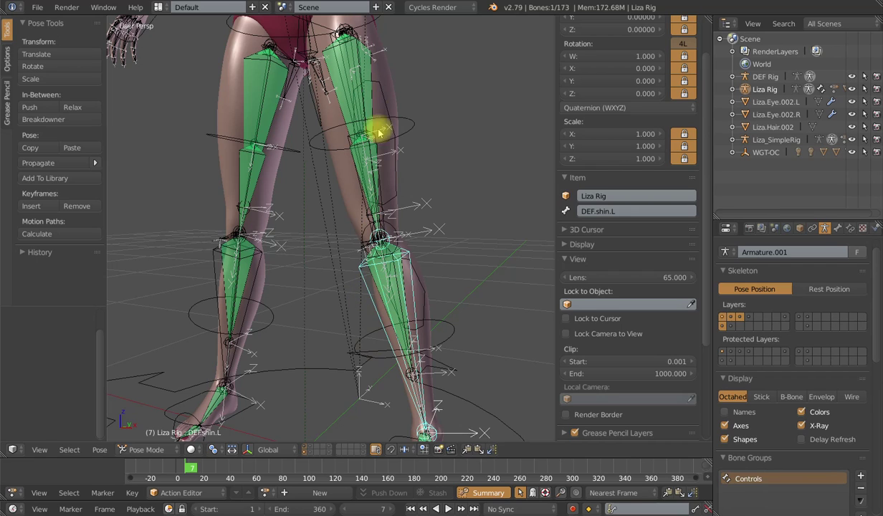
pyautogui.scroll(-2, 420, 281)
pyautogui.scroll(6, 378, 319)
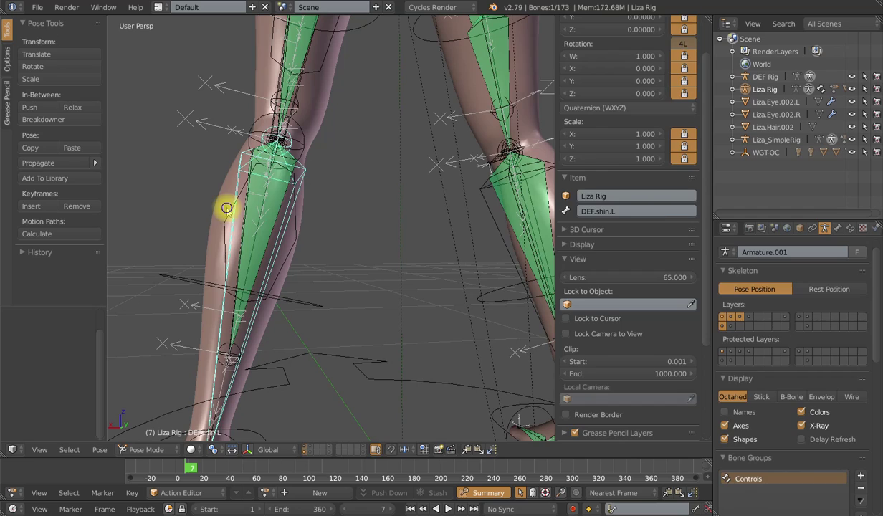
# Open the Liza.Body mesh in Edit Mode and examine the mesh and vertex weights around the left calf
pyautogui.rightClick(228, 211)
pyautogui.press('Tab')
pyautogui.scroll(-2, 295, 212)
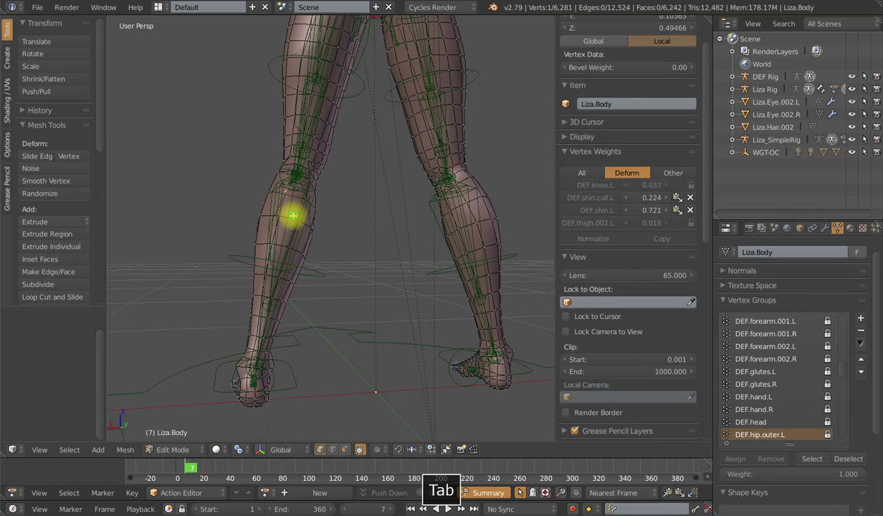
pyautogui.scroll(4, 295, 223)
pyautogui.keyDown('shift'); pyautogui.moveTo(294, 250); pyautogui.dragTo(360, 240, button='middle'); pyautogui.keyUp('shift')
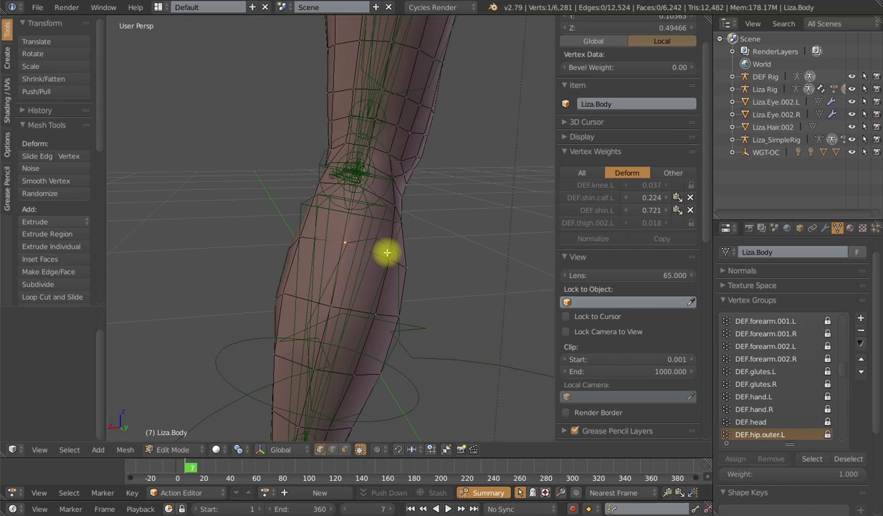
pyautogui.scroll(-1, 401, 255)
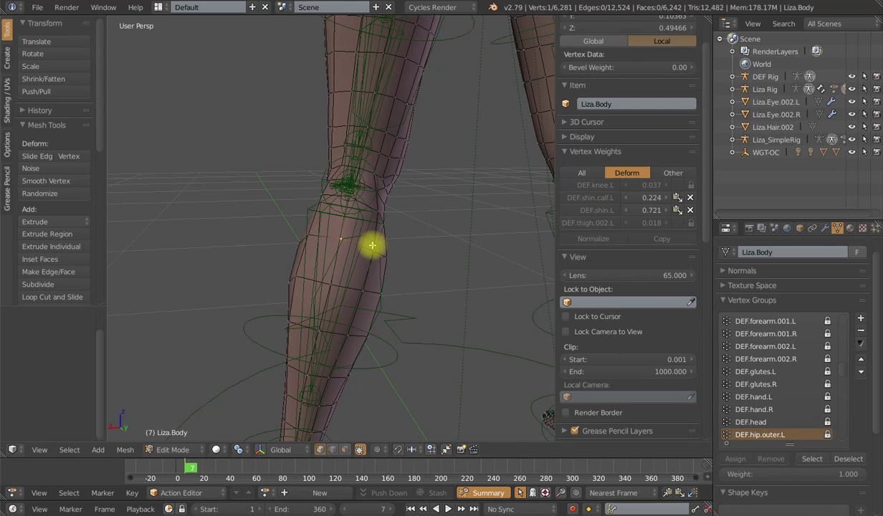
pyautogui.scroll(-2, 371, 246)
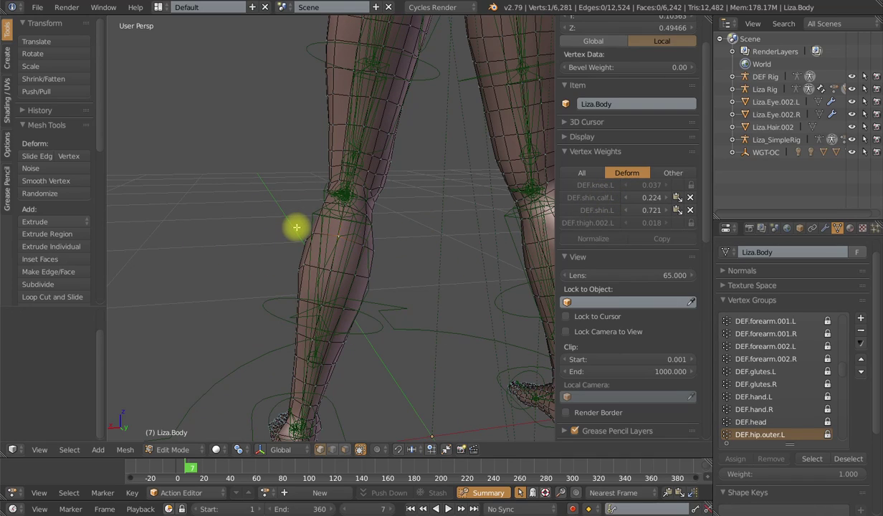
# Leave Edit Mode on the body mesh and select the rig's calf.L control bone in Pose Mode
pyautogui.moveTo(272, 260); pyautogui.dragTo(409, 307, button='middle')
pyautogui.keyDown('shift'); pyautogui.moveTo(433, 252); pyautogui.dragTo(393, 236, button='middle'); pyautogui.keyUp('shift')
pyautogui.scroll(2, 419, 257)
pyautogui.press('Tab')
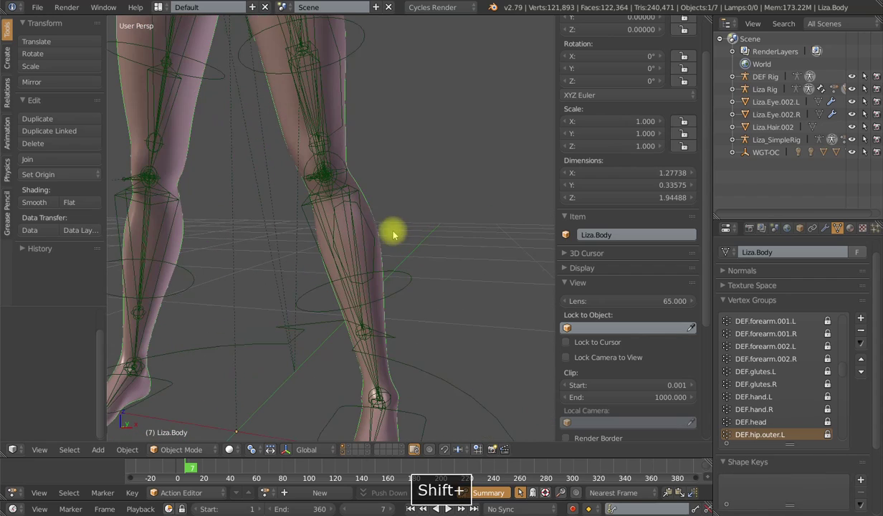
pyautogui.rightClick(366, 215)
pyautogui.hotkey('ctrl', 'Tab')
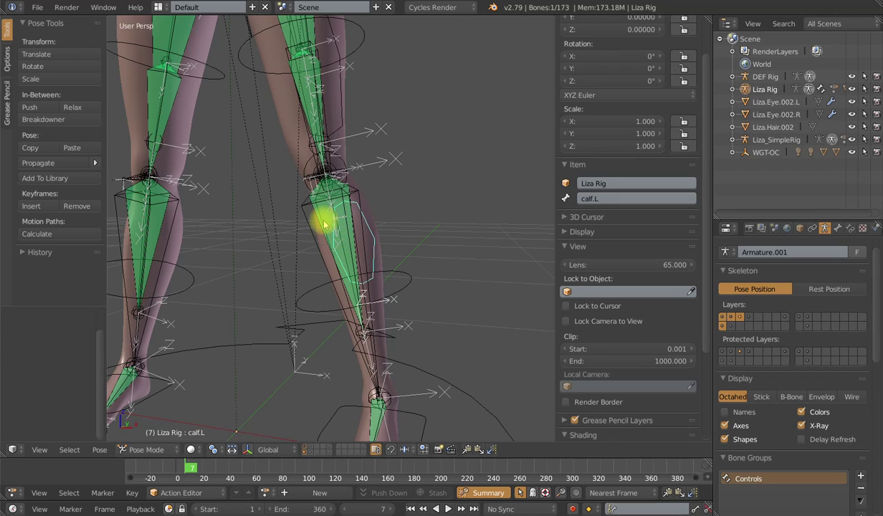
# Put the Liza.Body mesh into Weight Paint mode and display the DEF.shin.calf.L weights from behind the left leg
pyautogui.rightClick(368, 207)
pyautogui.hotkey('ctrl', 'Tab')
pyautogui.moveTo(274, 237); pyautogui.dragTo(356, 252, button='middle')
pyautogui.rightClick(464, 220)
pyautogui.scroll(-1, 344, 256)
pyautogui.scroll(1, 352, 245)
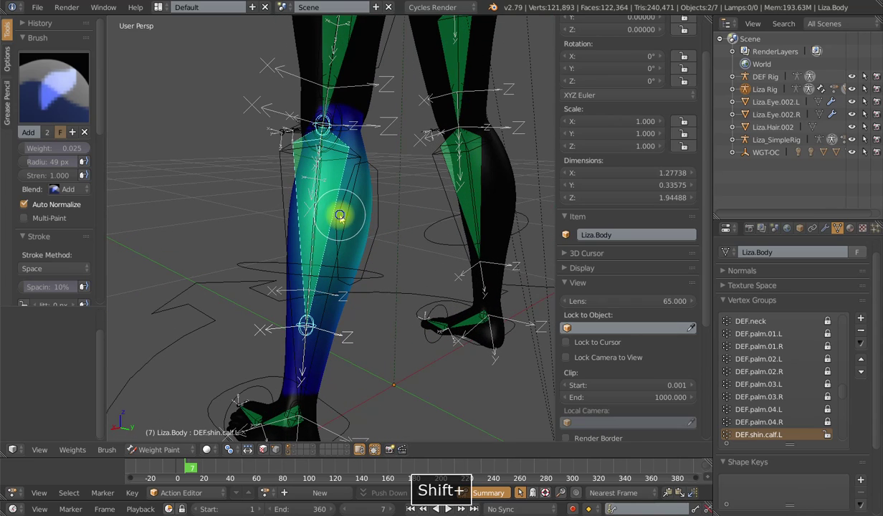
# Switch the viewport to wireframe shading and compare the DEF.shin.L and DEF.shin.calf.L weights on the left calf
pyautogui.rightClick(340, 215)
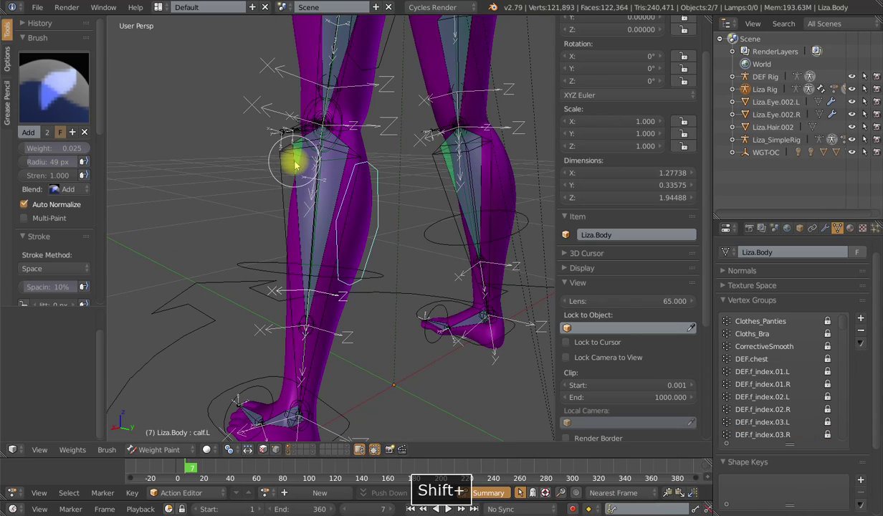
pyautogui.keyDown('shift'); pyautogui.rightClick(344, 225); pyautogui.keyUp('shift')
pyautogui.press('z')
pyautogui.moveTo(389, 244); pyautogui.dragTo(382, 251, button='middle')
pyautogui.keyDown('shift'); pyautogui.moveTo(383, 250); pyautogui.dragTo(396, 268, button='middle'); pyautogui.keyUp('shift')
pyautogui.scroll(1, 396, 268)
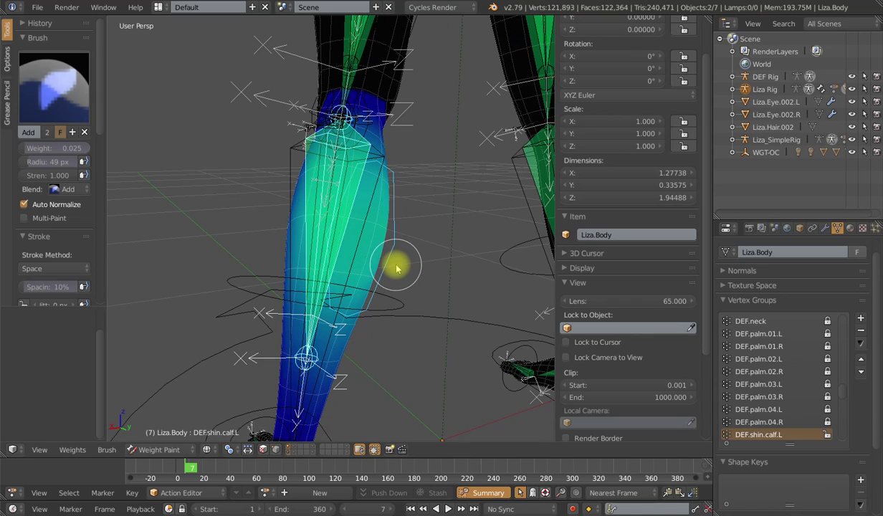
pyautogui.rightClick(287, 179)
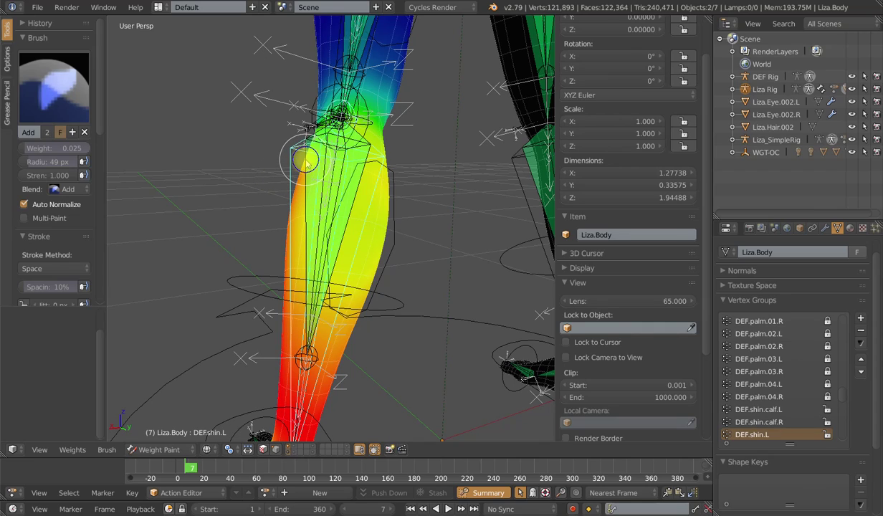
pyautogui.rightClick(306, 163)
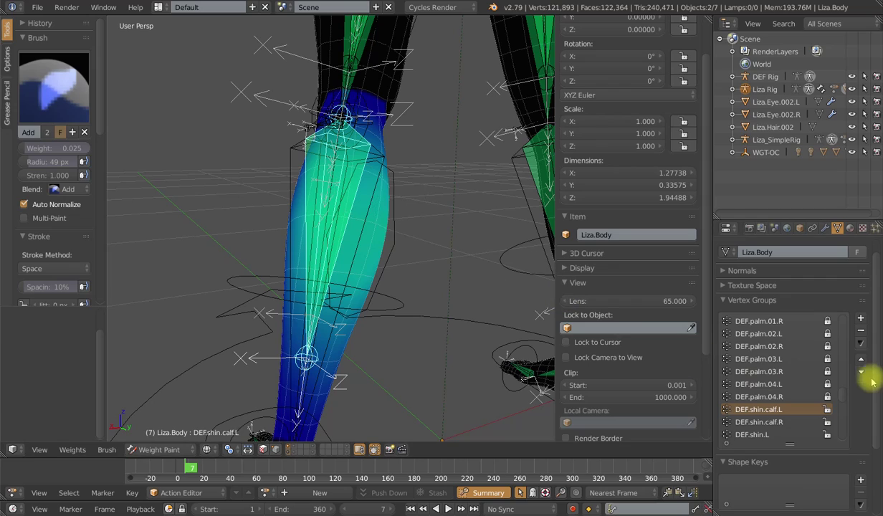
# Unlock all vertex groups, lock only DEF.shin.calf.L, DEF.shin.calf.R, DEF.shin.L and DEF.shin.R, and invert all the locks
pyautogui.click(860, 343)
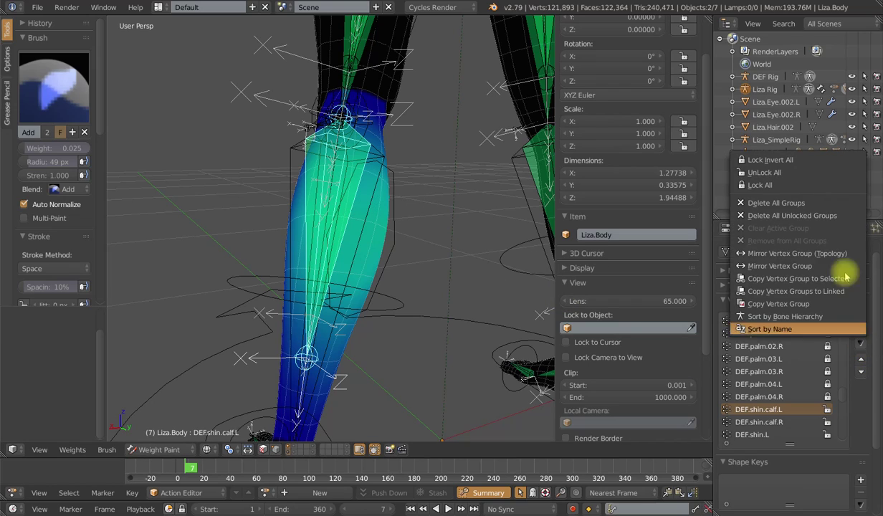
pyautogui.click(770, 172)
pyautogui.scroll(-5, 843, 403)
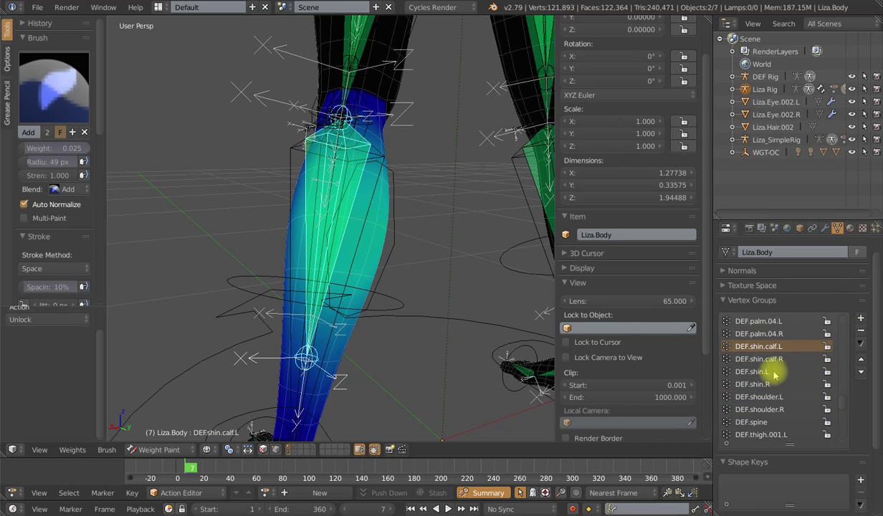
pyautogui.click(828, 359)
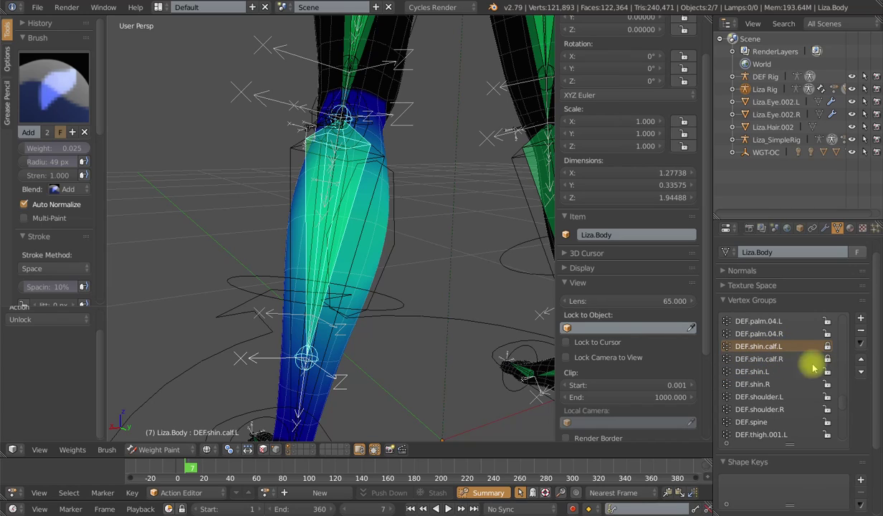
pyautogui.click(829, 385)
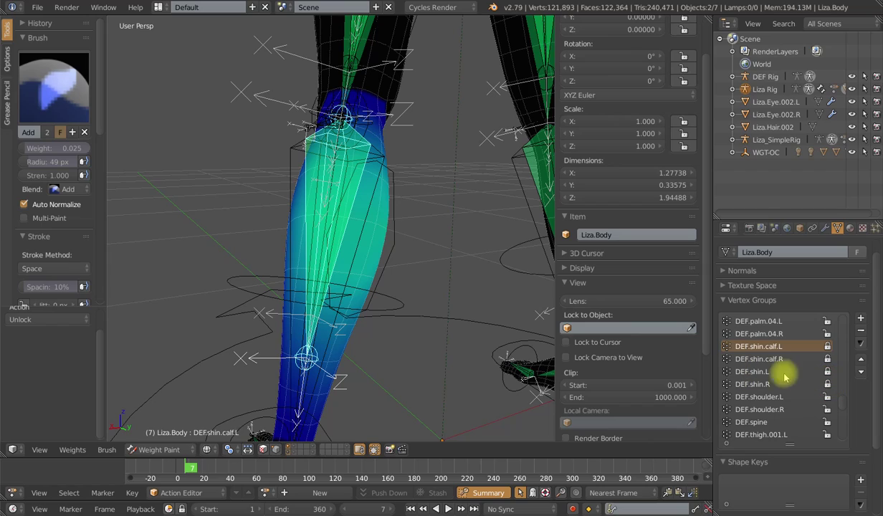
pyautogui.click(860, 343)
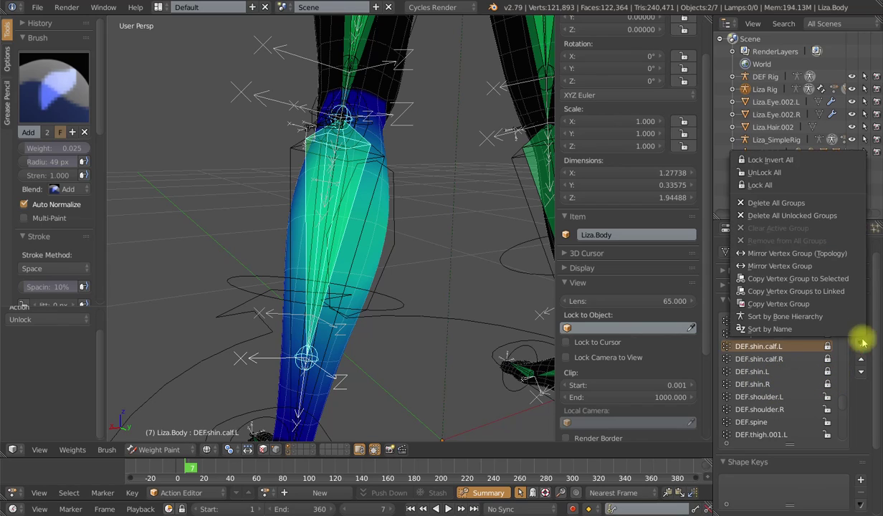
pyautogui.click(768, 160)
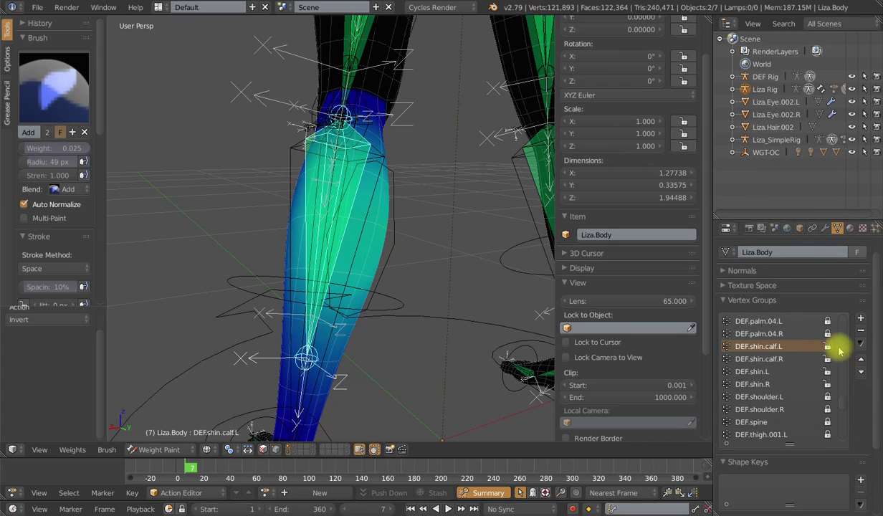
# Lock all vertex groups of the Liza.Body mesh
pyautogui.click(860, 341)
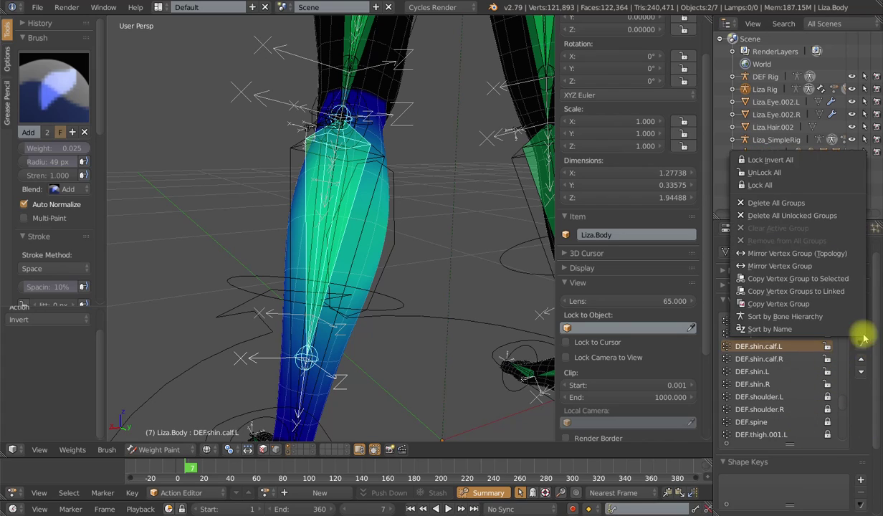
pyautogui.click(795, 184)
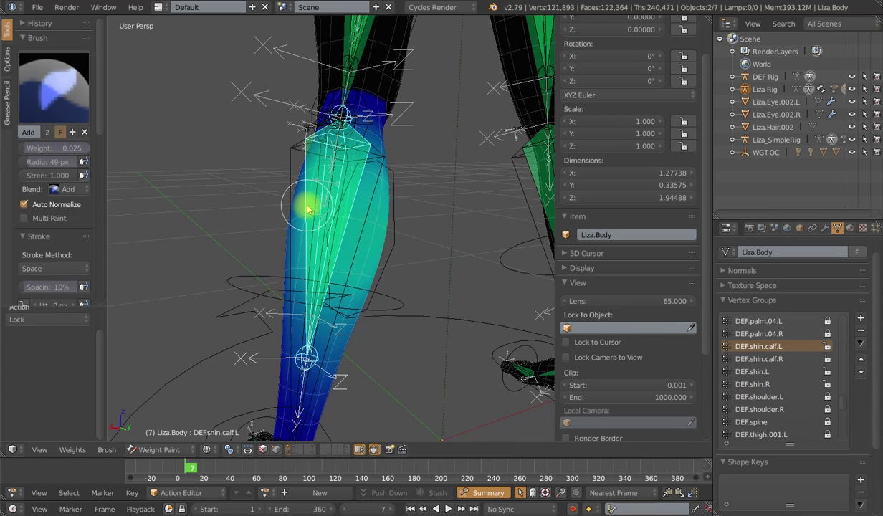
pyautogui.scroll(-2, 308, 209)
pyautogui.scroll(3, 301, 240)
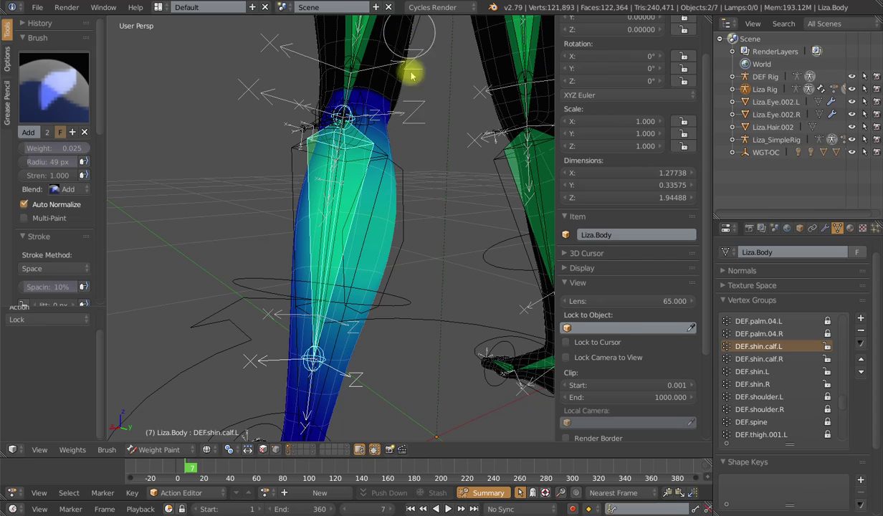
# Select the calf.L control bone from a side view of the left leg and test moving it, cancelling the move
pyautogui.scroll(-4, 337, 100)
pyautogui.moveTo(307, 223); pyautogui.dragTo(419, 237, button='middle')
pyautogui.scroll(2, 419, 236)
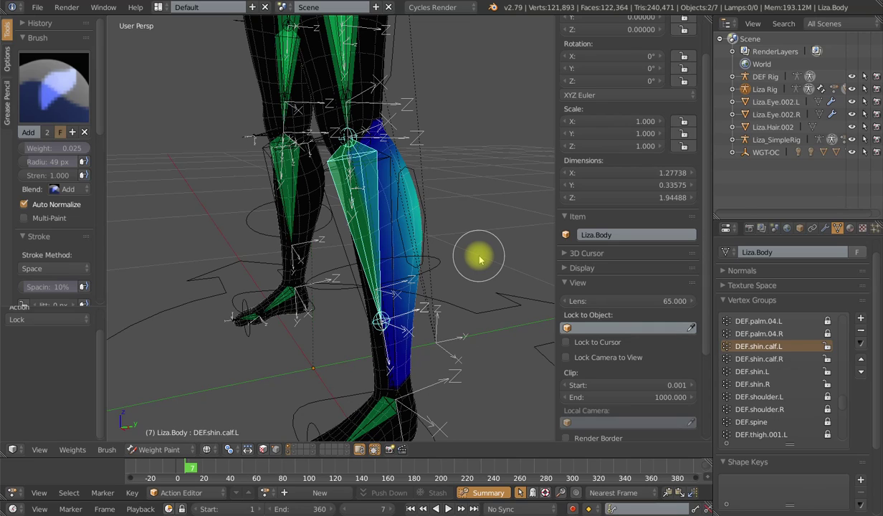
pyautogui.rightClick(423, 213)
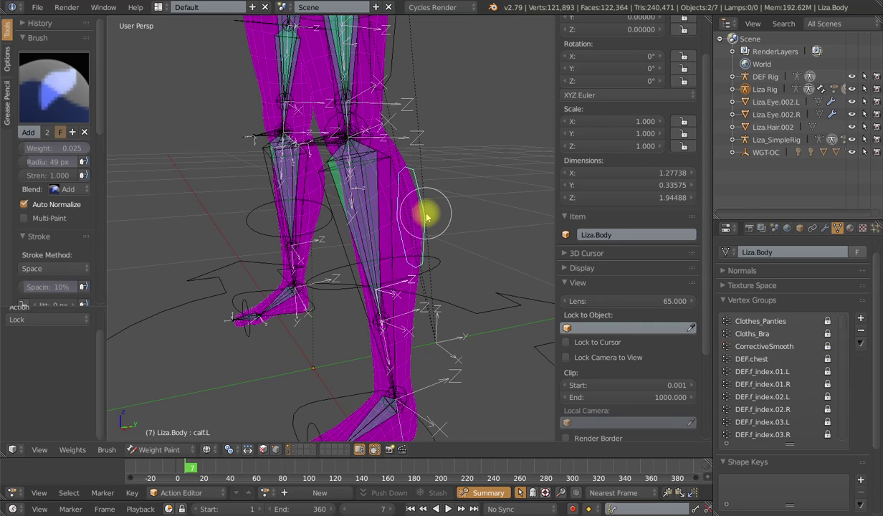
pyautogui.press('g')
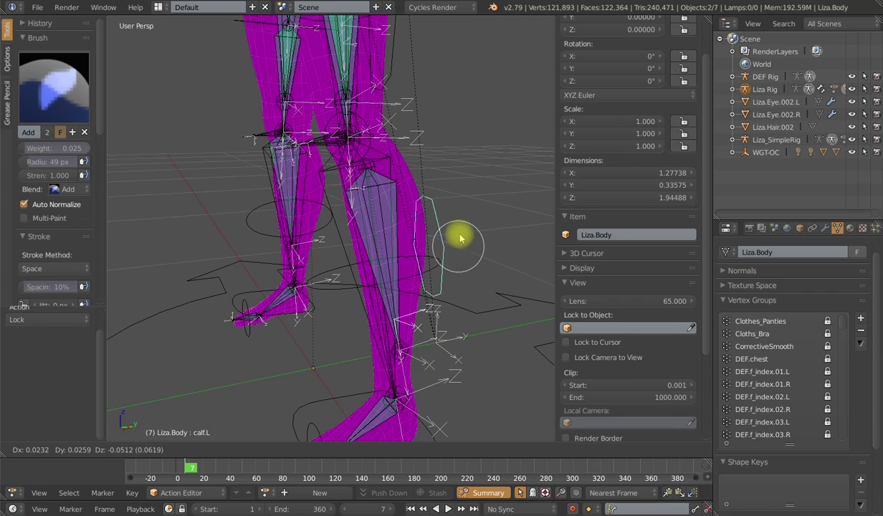
pyautogui.rightClick(441, 226)
pyautogui.scroll(-3, 442, 226)
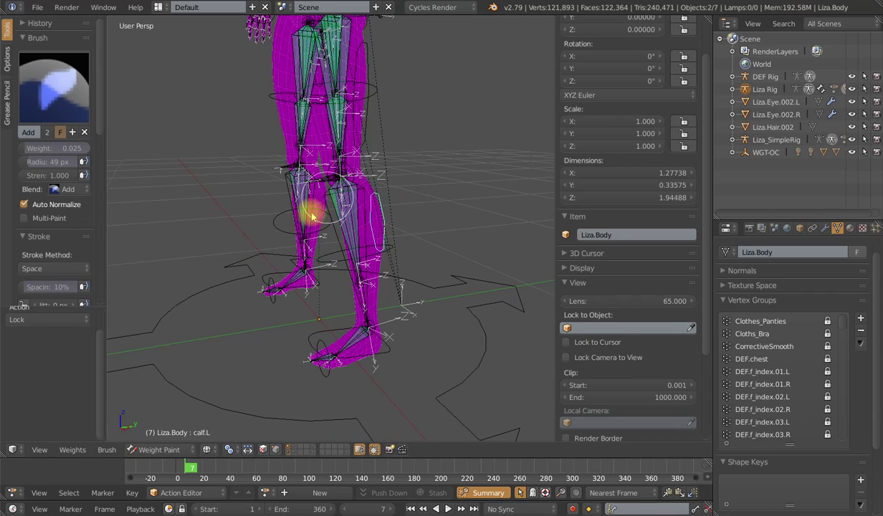
# Display the DEF.shin.L weights and the DEF.shin.calf.L weights on the left calf and compare them from behind
pyautogui.moveTo(330, 242)
pyautogui.mouseDown(button='middle')
pyautogui.moveTo(406, 242)
pyautogui.moveTo(316, 252)
pyautogui.mouseUp(button='middle')
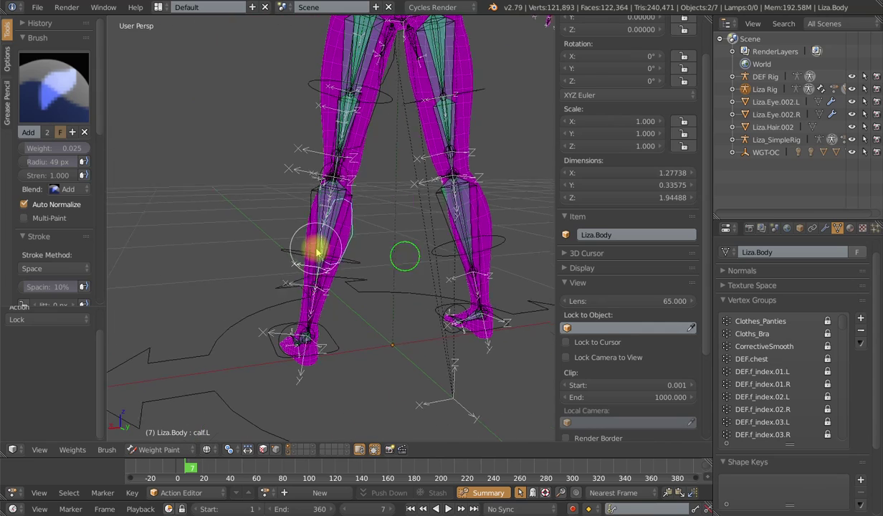
pyautogui.scroll(2, 324, 254)
pyautogui.rightClick(316, 200)
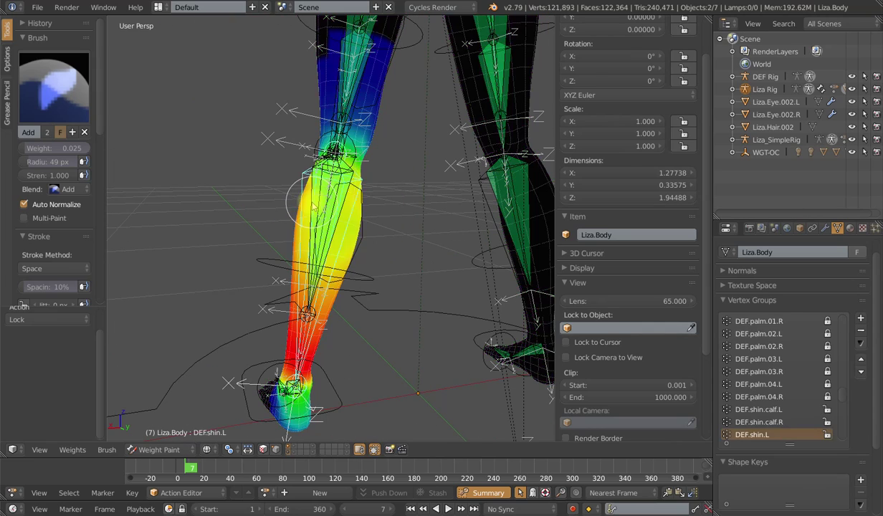
pyautogui.rightClick(312, 185)
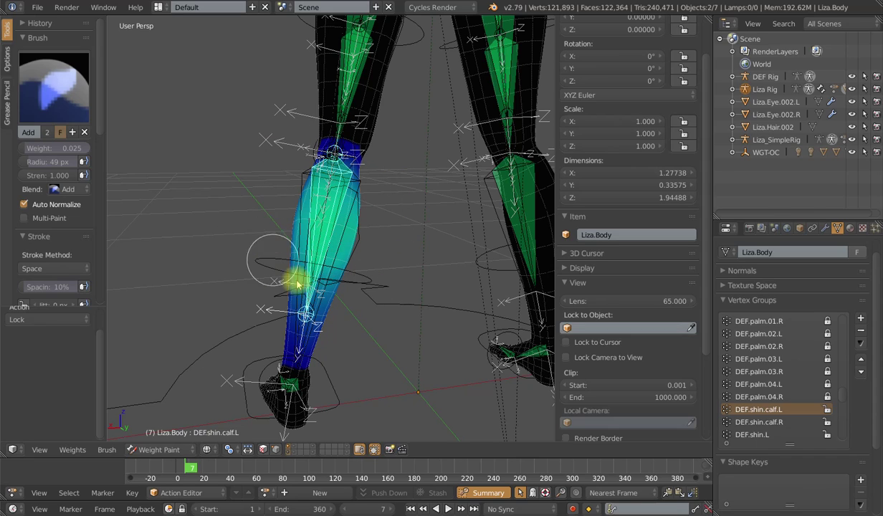
pyautogui.scroll(-2, 325, 265)
pyautogui.moveTo(344, 279); pyautogui.dragTo(360, 277, button='middle')
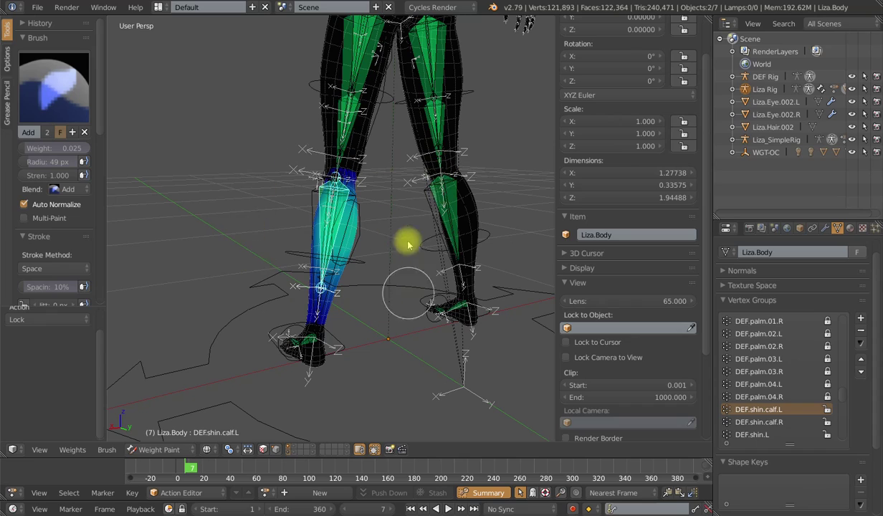
pyautogui.keyDown('shift'); pyautogui.moveTo(352, 230); pyautogui.dragTo(349, 271, button='middle'); pyautogui.keyUp('shift')
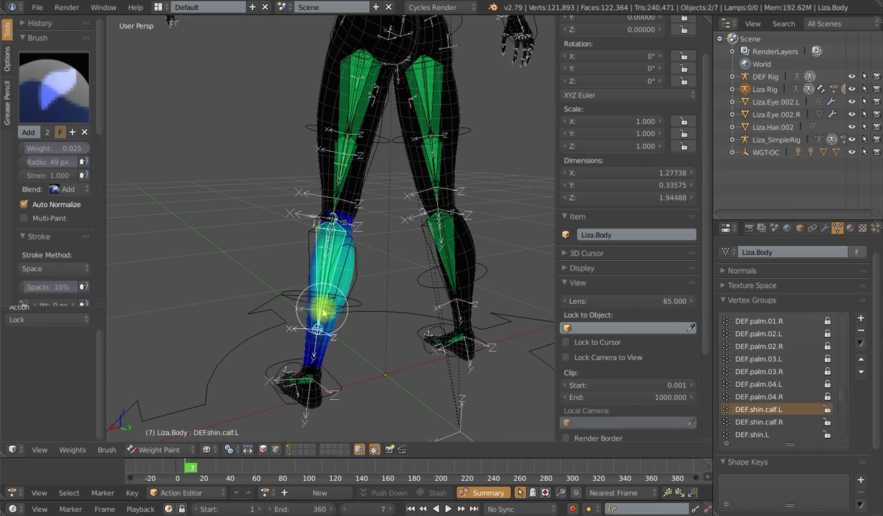
pyautogui.moveTo(329, 153); pyautogui.dragTo(361, 170, button='middle')
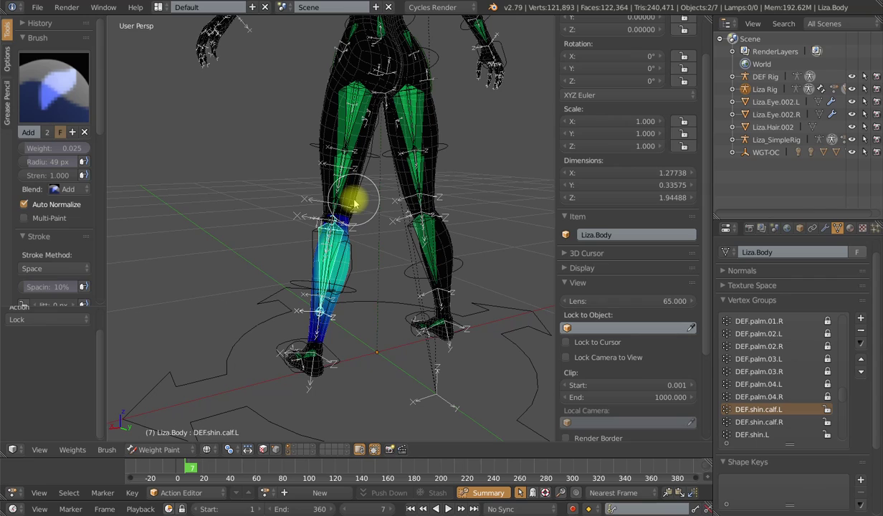
pyautogui.scroll(-2, 371, 256)
pyautogui.keyDown('shift'); pyautogui.moveTo(371, 261); pyautogui.dragTo(378, 240, button='middle'); pyautogui.keyUp('shift')
pyautogui.scroll(3, 372, 229)
pyautogui.scroll(4, 376, 243)
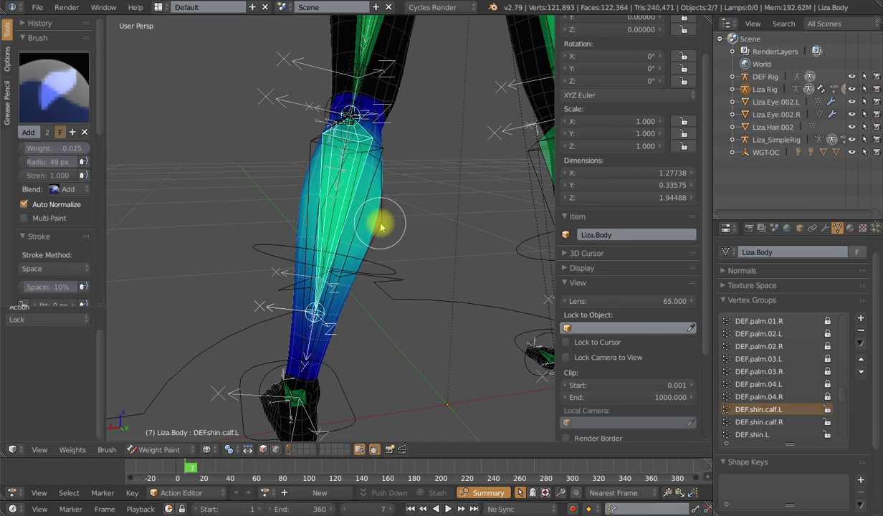
# Select calf.L together with DEF.shin.calf.L and test scaling along local X with the calf weights displayed, cancelling the scale
pyautogui.rightClick(381, 225)
pyautogui.rightClick(323, 170)
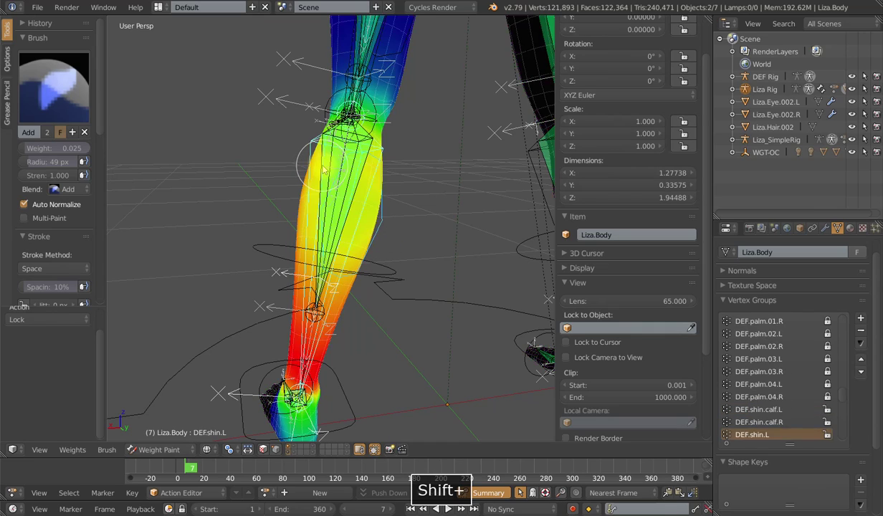
pyautogui.rightClick(384, 207)
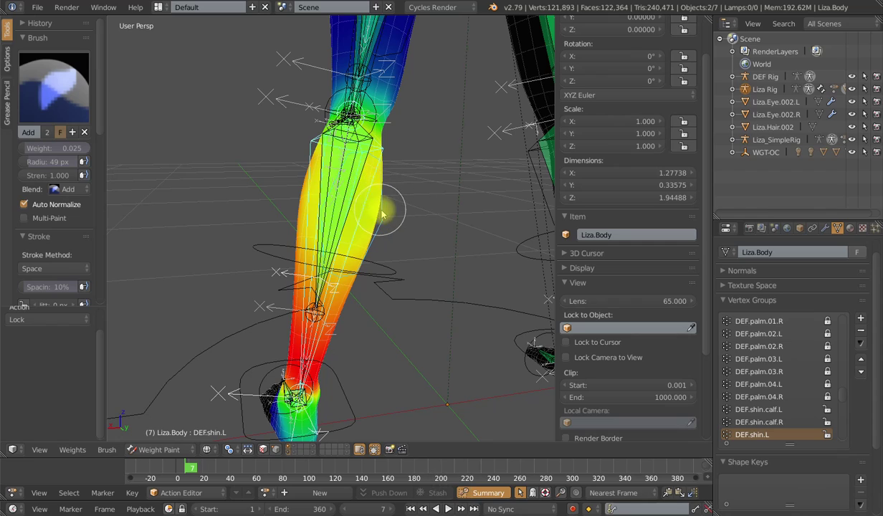
pyautogui.keyDown('shift'); pyautogui.rightClick(321, 154); pyautogui.keyUp('shift')
pyautogui.moveTo(427, 234); pyautogui.dragTo(412, 235, button='middle')
pyautogui.scroll(1, 413, 235)
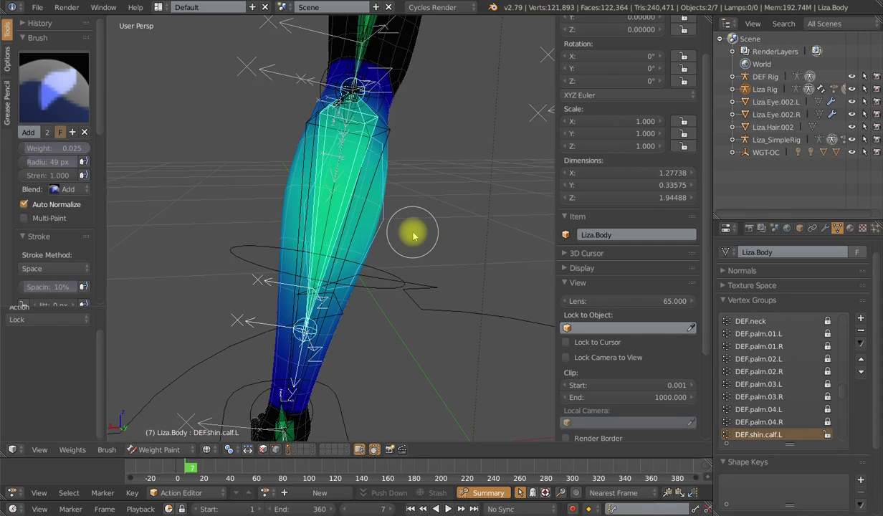
pyautogui.press('s')
pyautogui.press('x')
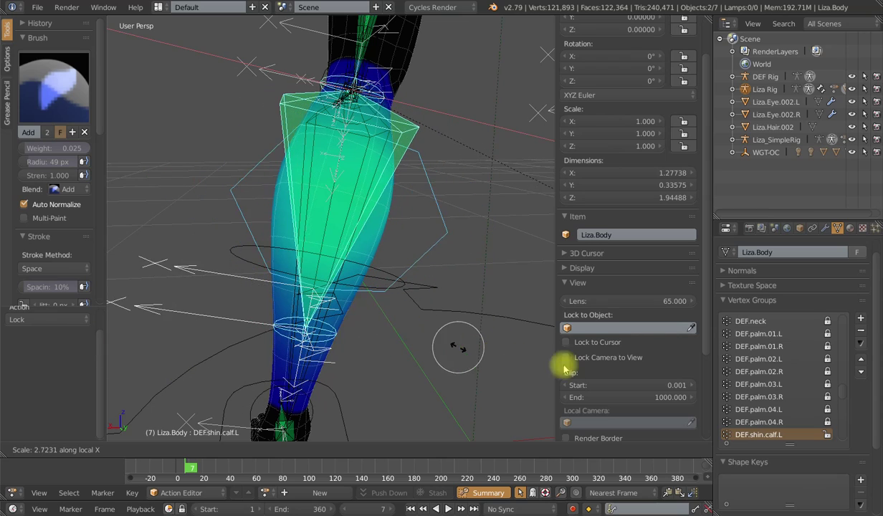
pyautogui.press('Escape')
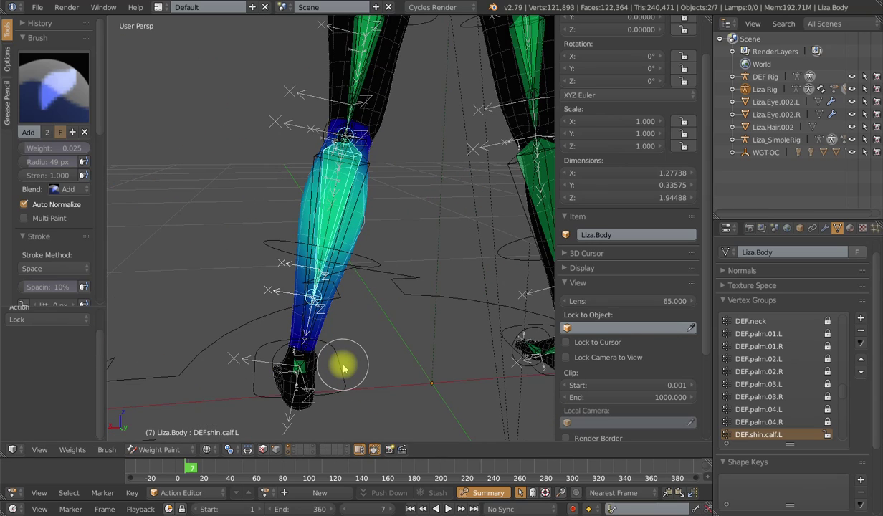
# Test moving the calf control backward from a side view, cancel the move, and inspect the DEF.shin.calf.L weights from behind
pyautogui.moveTo(344, 368)
pyautogui.mouseDown(button='middle')
pyautogui.moveTo(394, 315)
pyautogui.moveTo(435, 324)
pyautogui.mouseUp(button='middle')
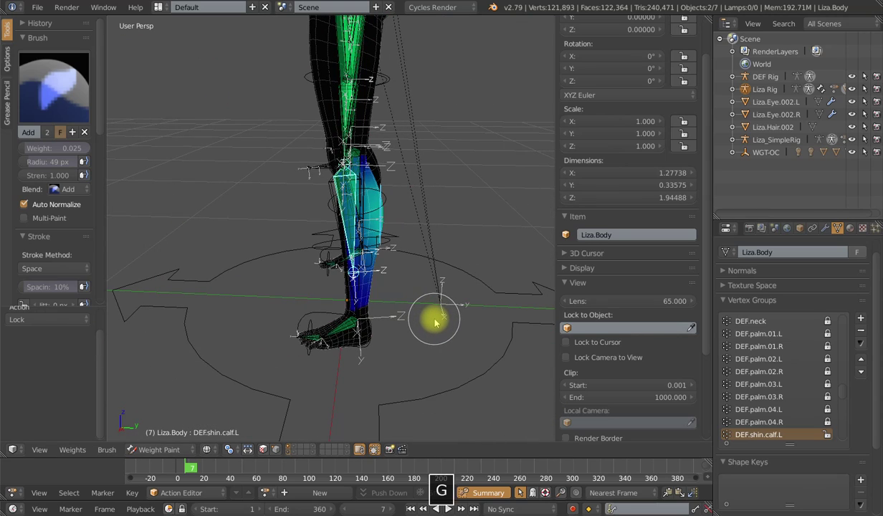
pyautogui.press('g')
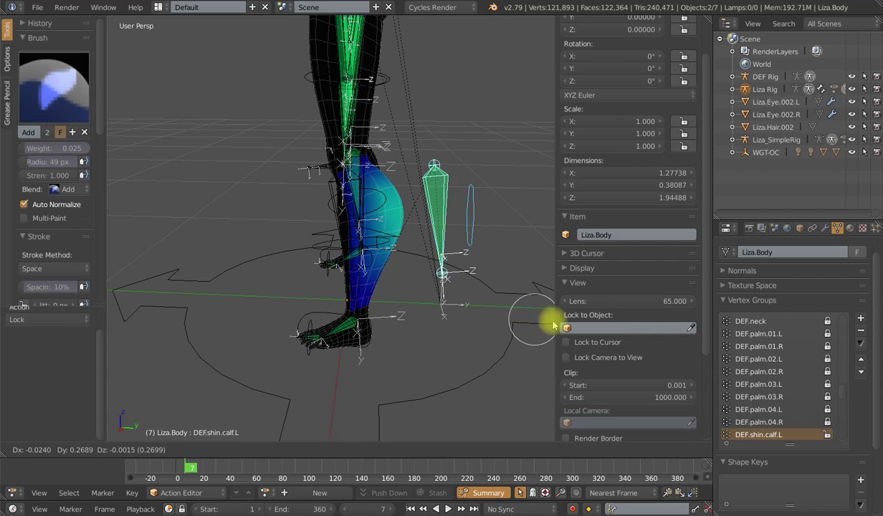
pyautogui.press('Escape')
pyautogui.moveTo(487, 312); pyautogui.dragTo(359, 311, button='middle')
pyautogui.scroll(2, 359, 311)
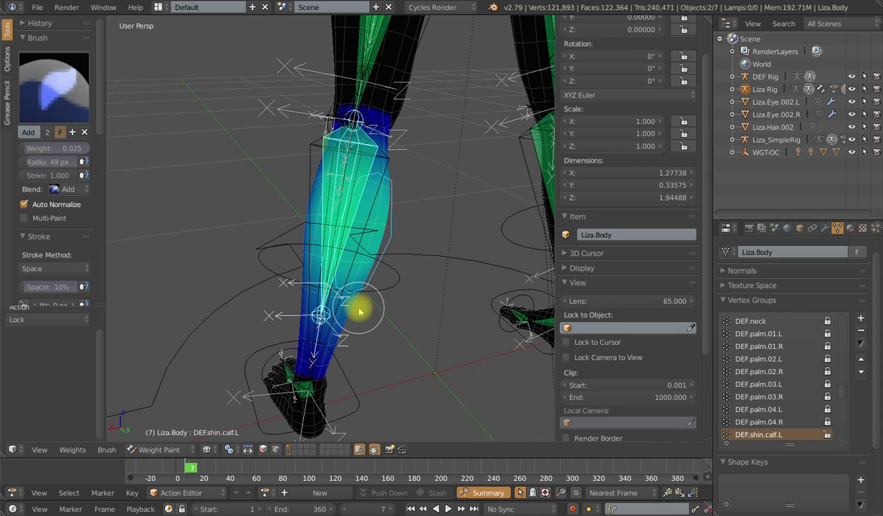
pyautogui.scroll(-3, 360, 308)
pyautogui.moveTo(361, 300); pyautogui.dragTo(365, 282, button='middle')
pyautogui.scroll(4, 329, 262)
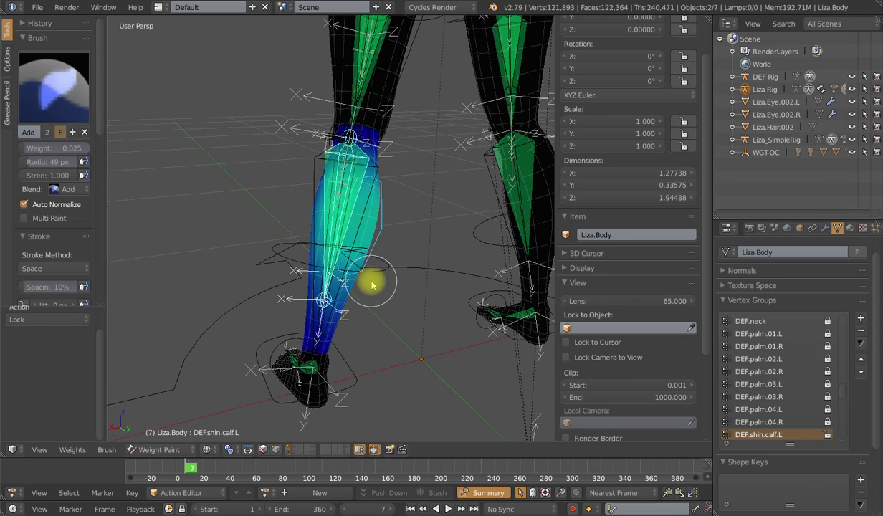
# Leave Weight Paint mode for solid shading, select the rig's calf.L control bone, and test scaling it along local X
pyautogui.hotkey('ctrl', 'Tab')
pyautogui.press('z')
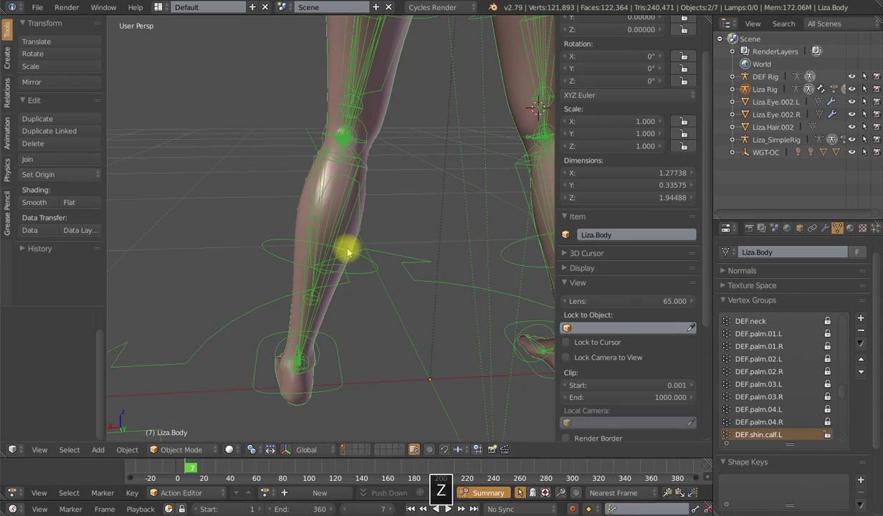
pyautogui.rightClick(317, 203)
pyautogui.scroll(4, 384, 256)
pyautogui.press('s')
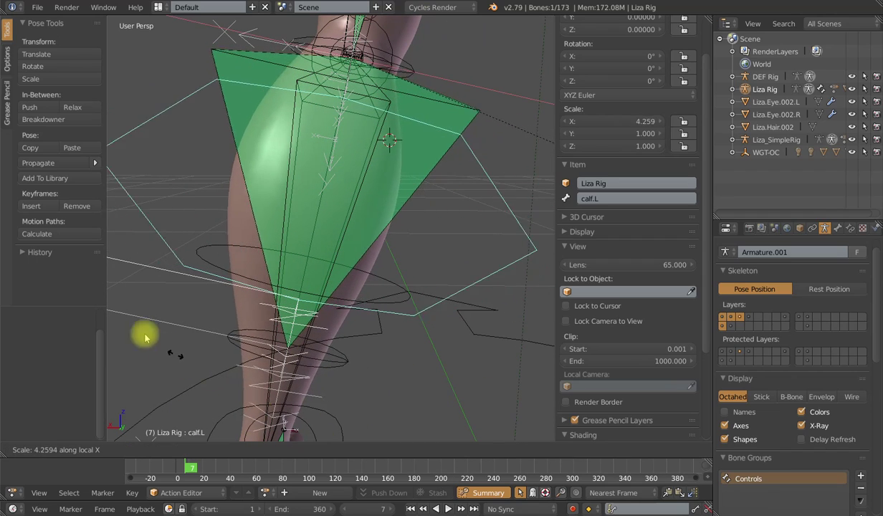
pyautogui.press('Escape')
pyautogui.scroll(-4, 384, 247)
pyautogui.scroll(3, 372, 256)
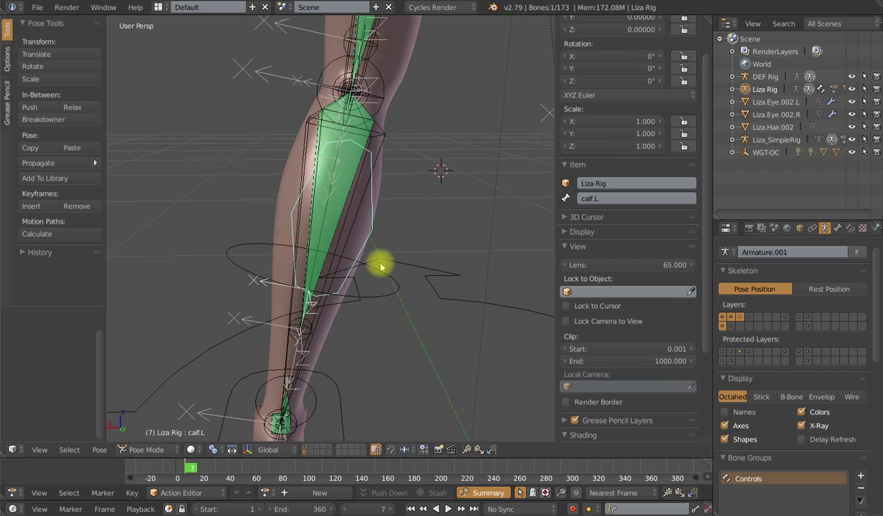
# Select the DEF.shin.calf.L deform bone and examine the source, mapping and destination settings of its scale Transformation constraint
pyautogui.rightClick(322, 143)
pyautogui.rightClick(315, 164)
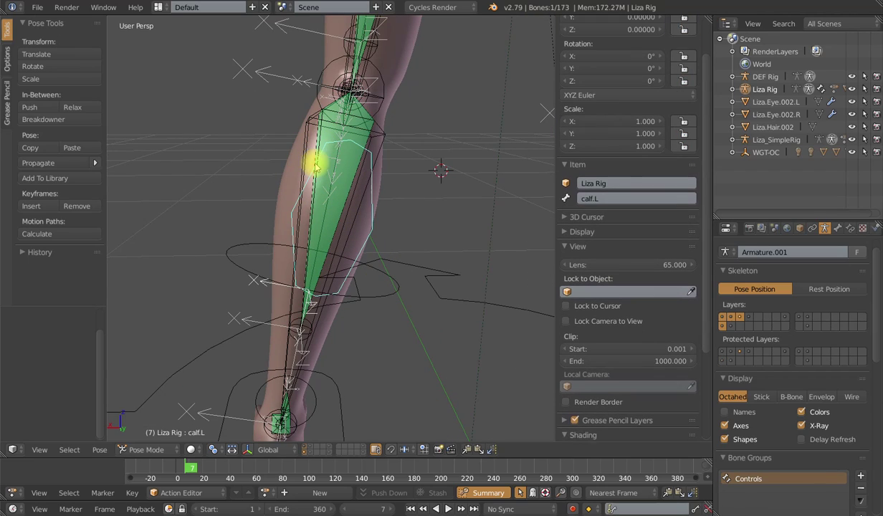
pyautogui.rightClick(326, 163)
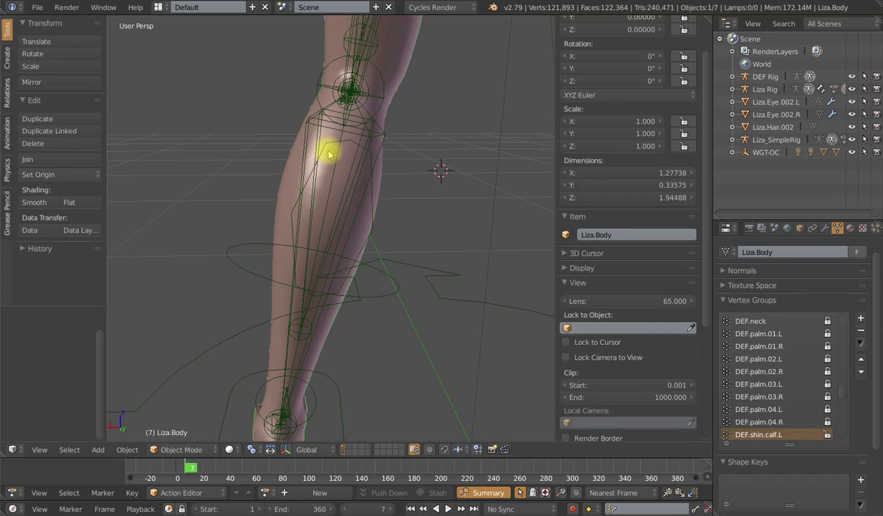
pyautogui.rightClick(322, 141)
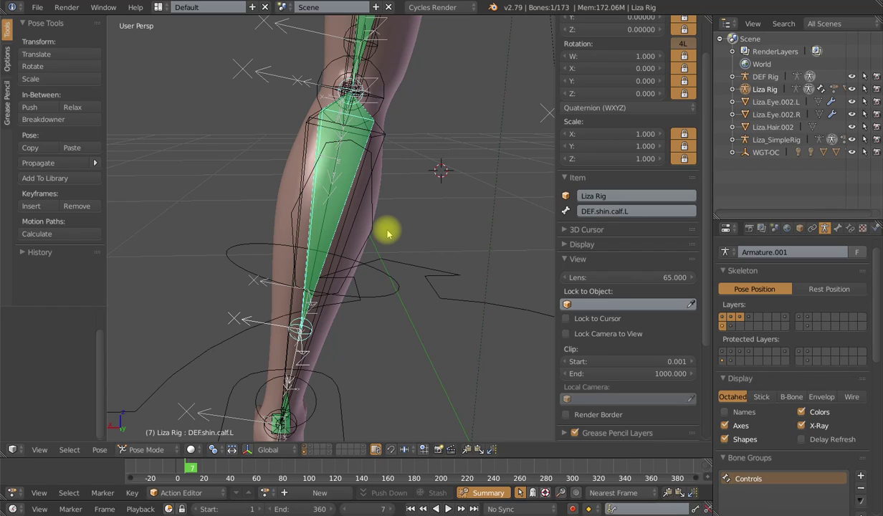
pyautogui.click(851, 228)
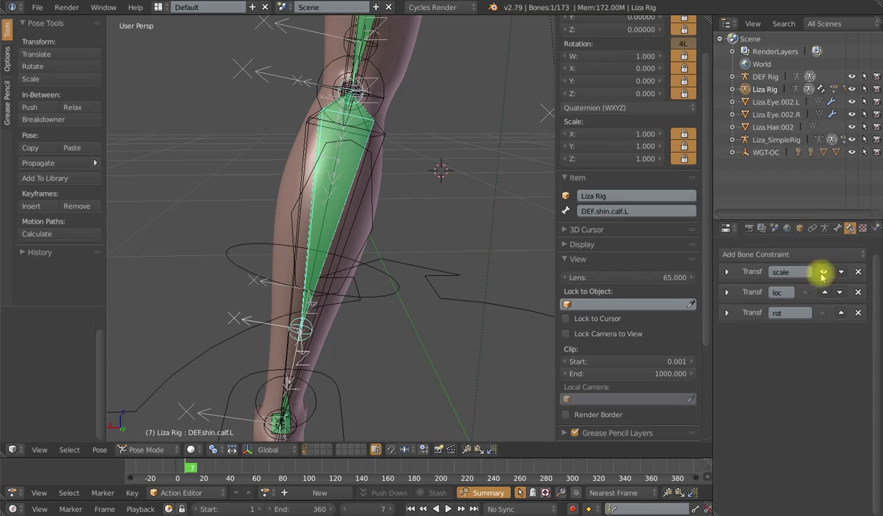
pyautogui.click(727, 271)
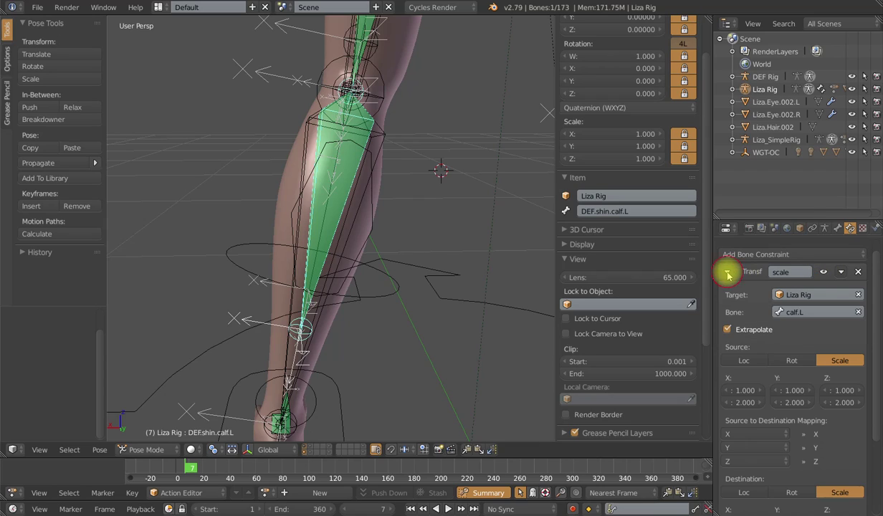
pyautogui.scroll(-2, 777, 315)
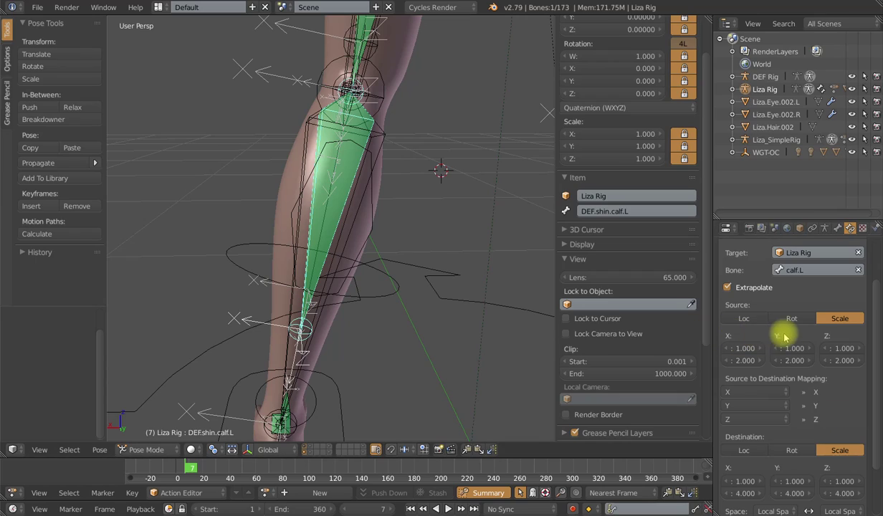
pyautogui.scroll(-2, 796, 358)
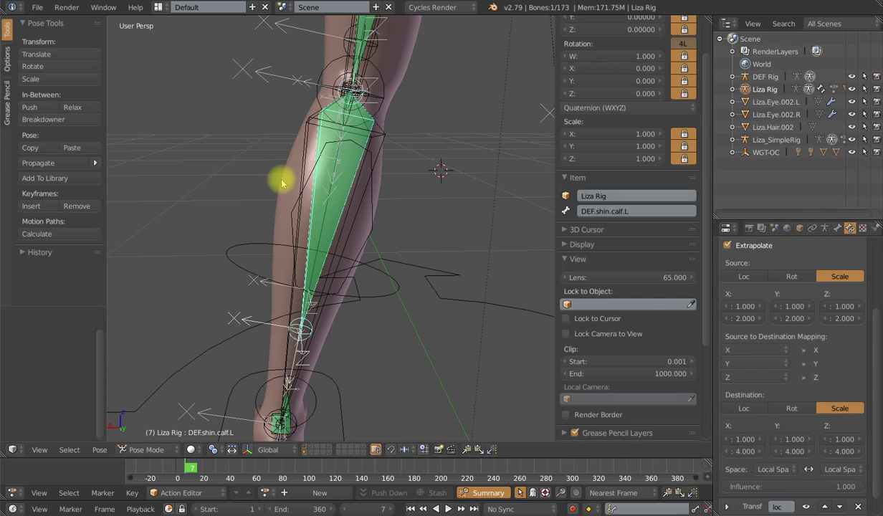
# Select the calf.L control bone and test a slight scale along local X, cancelling it
pyautogui.rightClick(293, 217)
pyautogui.press('s')
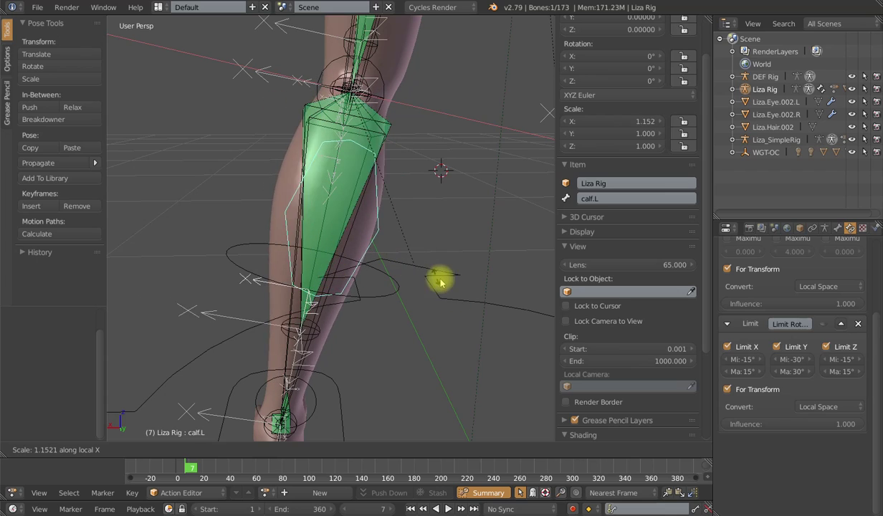
pyautogui.press('Escape')
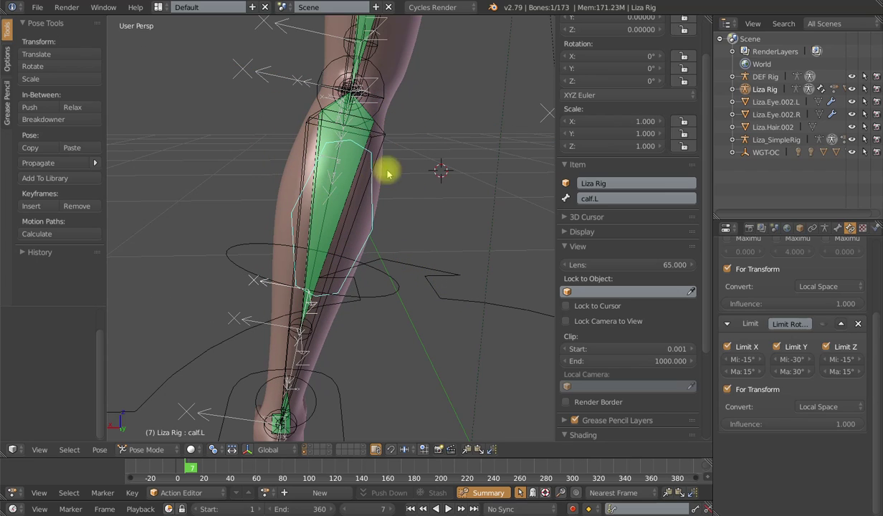
# Test moving the calf.L control slightly from a side view and cancel the move
pyautogui.scroll(-4, 371, 188)
pyautogui.moveTo(371, 190); pyautogui.dragTo(412, 260, button='middle')
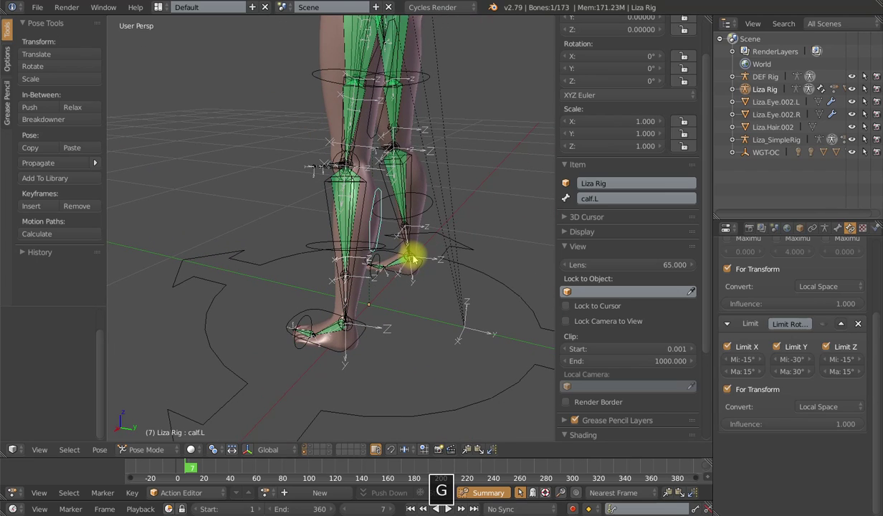
pyautogui.press('g')
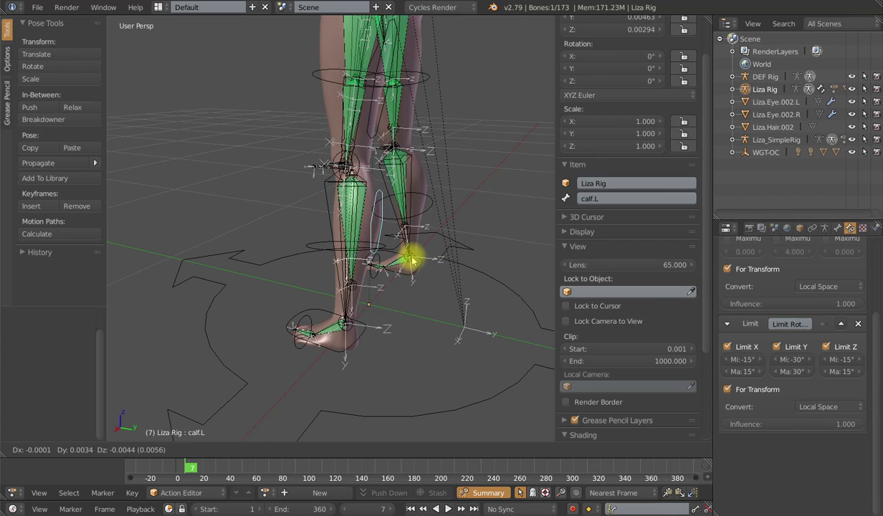
pyautogui.press('Escape')
pyautogui.moveTo(414, 252); pyautogui.dragTo(343, 252, button='middle')
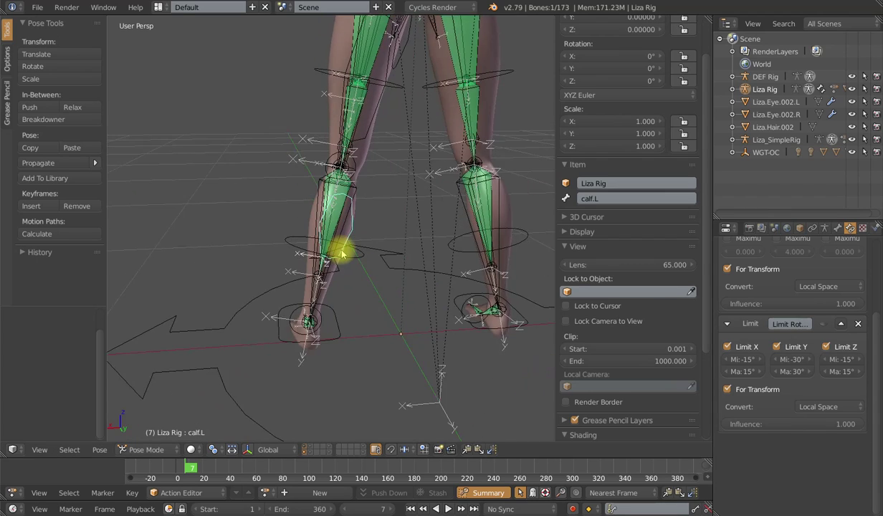
# Test scaling the calf.L control down to about 0.82 along local X from behind and cancel it
pyautogui.scroll(1, 342, 252)
pyautogui.scroll(-4, 387, 219)
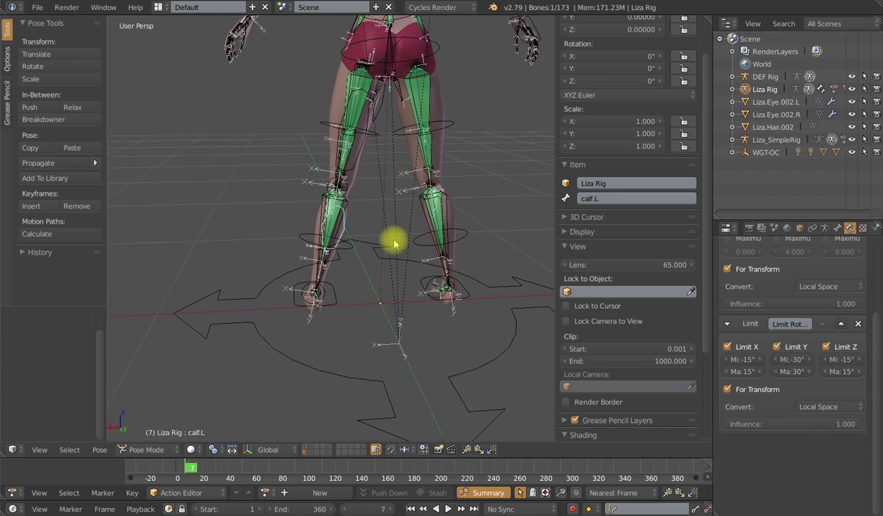
pyautogui.scroll(4, 394, 241)
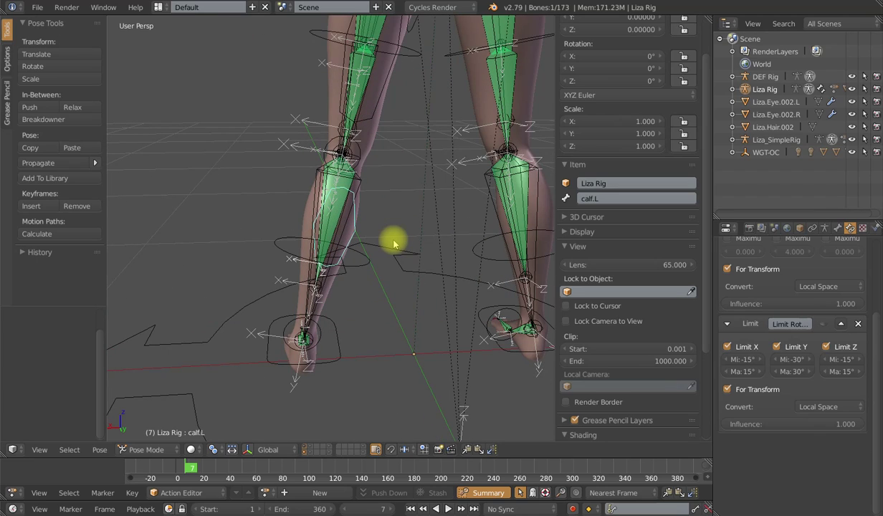
pyautogui.scroll(1, 393, 245)
pyautogui.press('s')
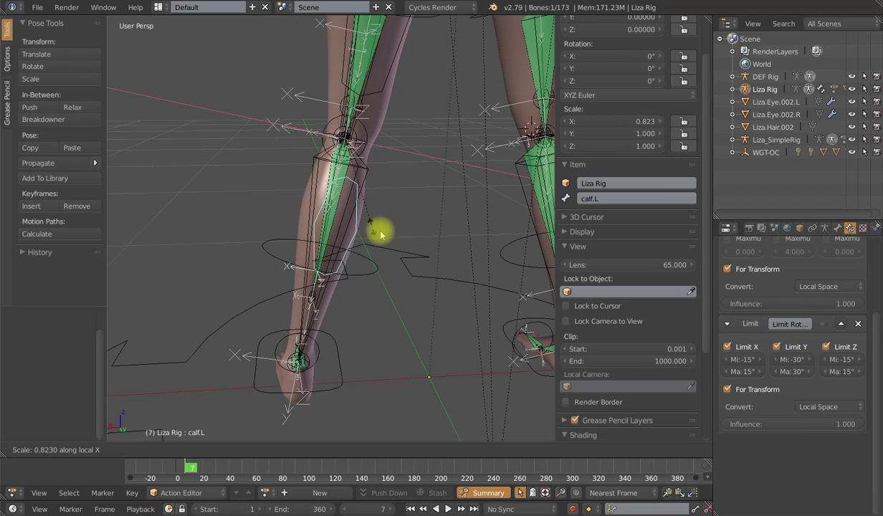
pyautogui.rightClick(407, 250)
pyautogui.moveTo(408, 250); pyautogui.dragTo(365, 249, button='middle')
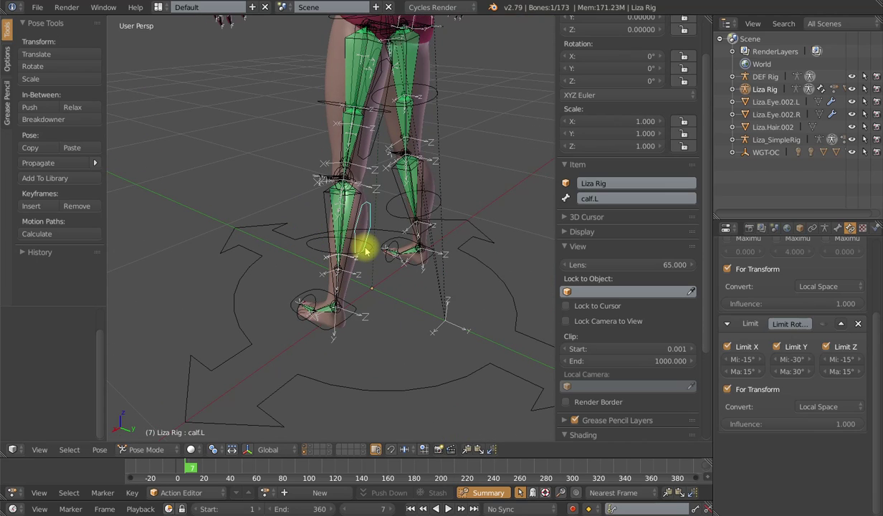
# Select the DEF.shin.calf.L deform bone and collapse its scale Transformation constraint to list the bone's constraints compactly
pyautogui.scroll(2, 365, 249)
pyautogui.rightClick(332, 202)
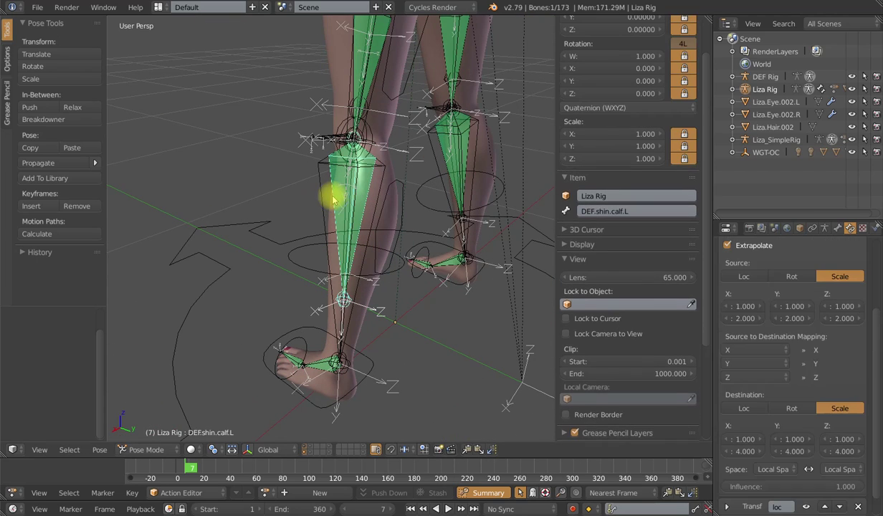
pyautogui.scroll(2, 778, 308)
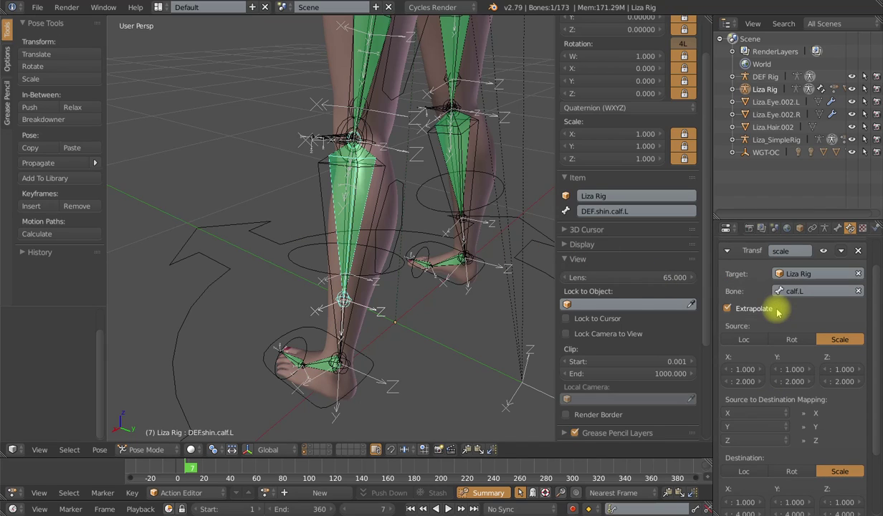
pyautogui.click(727, 255)
pyautogui.scroll(-3, 381, 255)
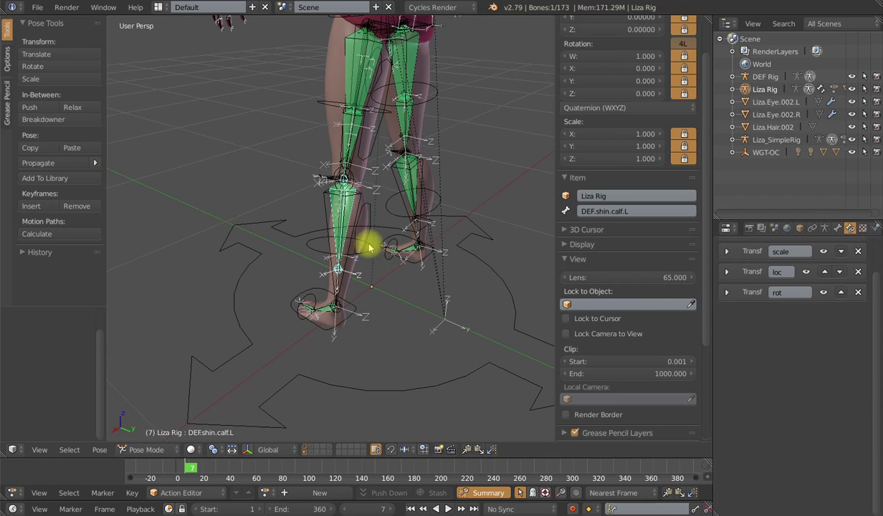
# Select the calf.L control bone and test scaling it down uniformly to about 0.44, cancelling the change
pyautogui.rightClick(357, 221)
pyautogui.press('s')
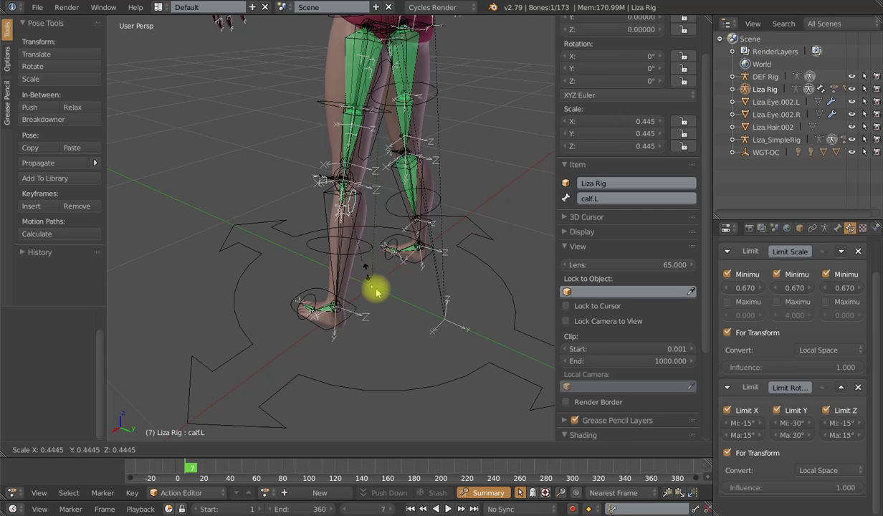
pyautogui.press('Escape')
pyautogui.scroll(3, 387, 294)
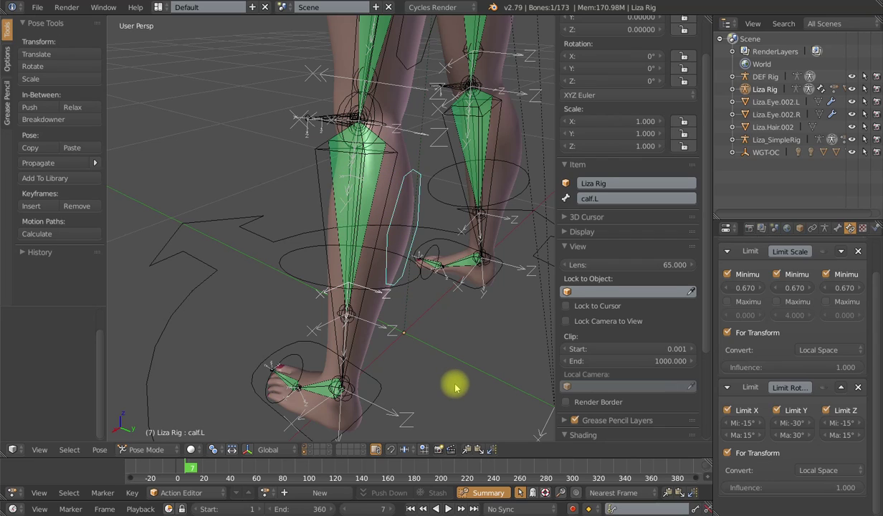
# Test uniform scaling of the calf.L control at about 1.3, 0.88 and 1.09, cancelling each attempt
pyautogui.scroll(-3, 421, 288)
pyautogui.press('s')
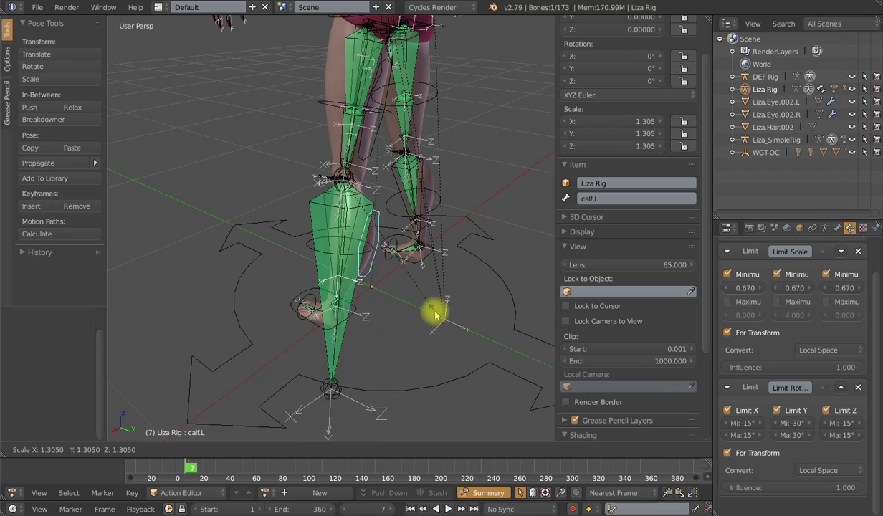
pyautogui.press('Escape')
pyautogui.scroll(3, 437, 324)
pyautogui.press('s')
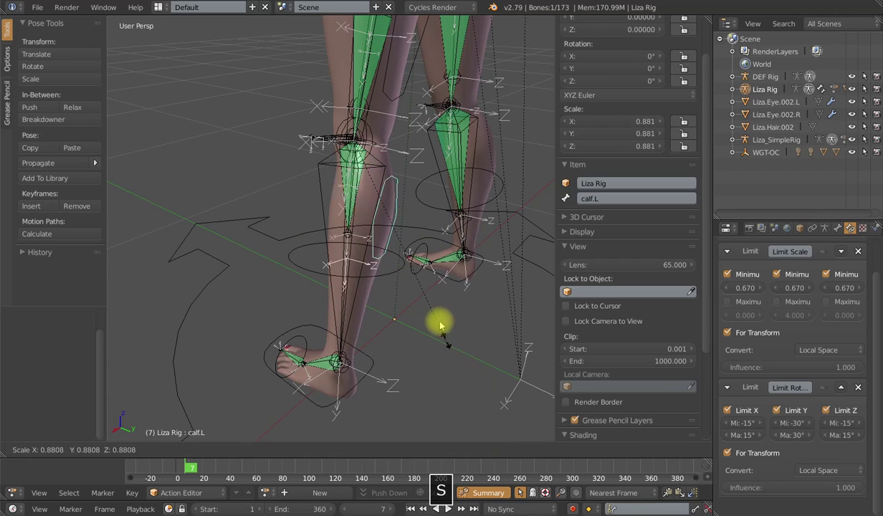
pyautogui.press('Escape')
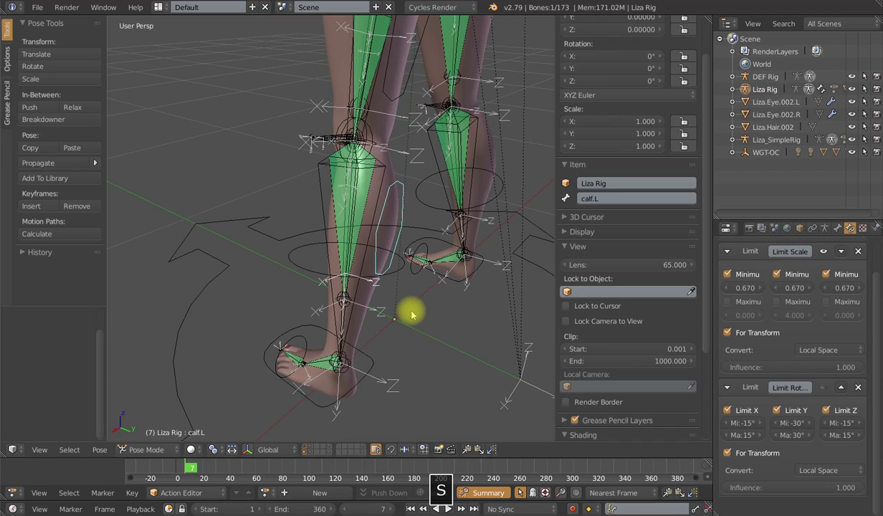
pyautogui.press('s')
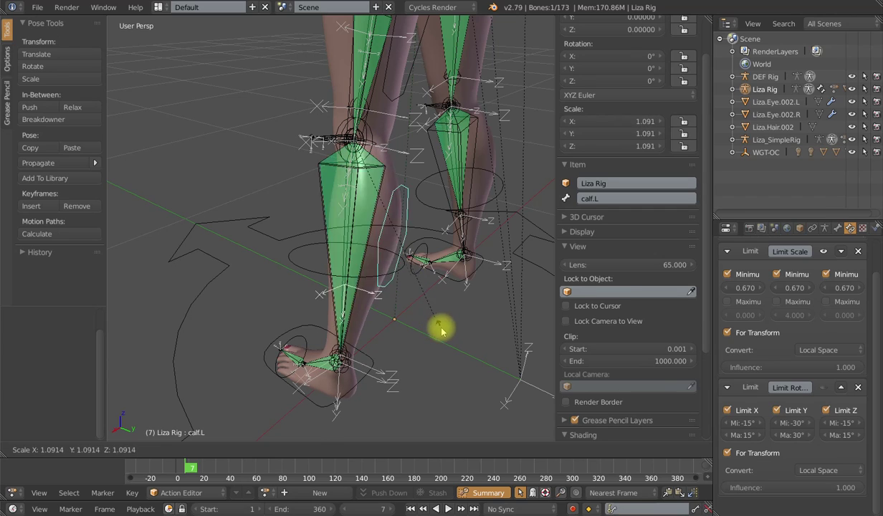
pyautogui.rightClick(391, 235)
# Test rotating the calf.L control about 16° around its local Y axis and cancel the rotation
pyautogui.scroll(-3, 390, 251)
pyautogui.moveTo(390, 252); pyautogui.dragTo(366, 264, button='middle')
pyautogui.scroll(3, 366, 265)
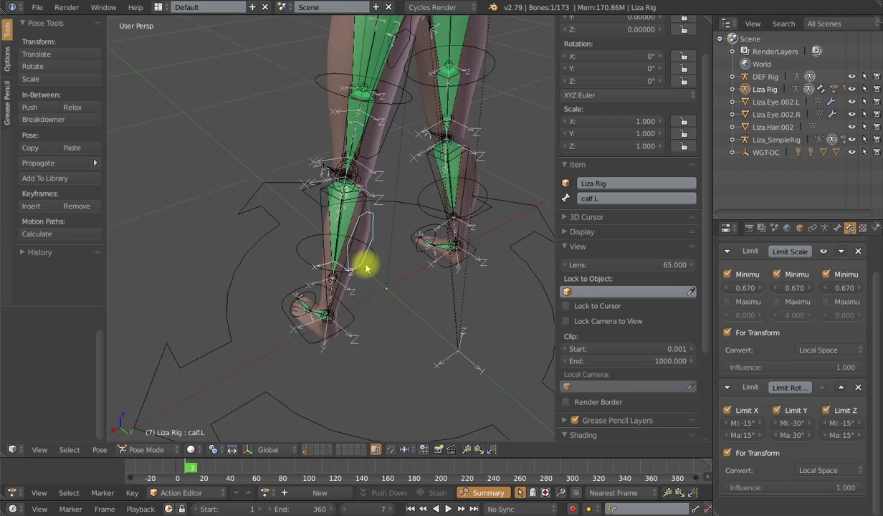
pyautogui.scroll(2, 366, 268)
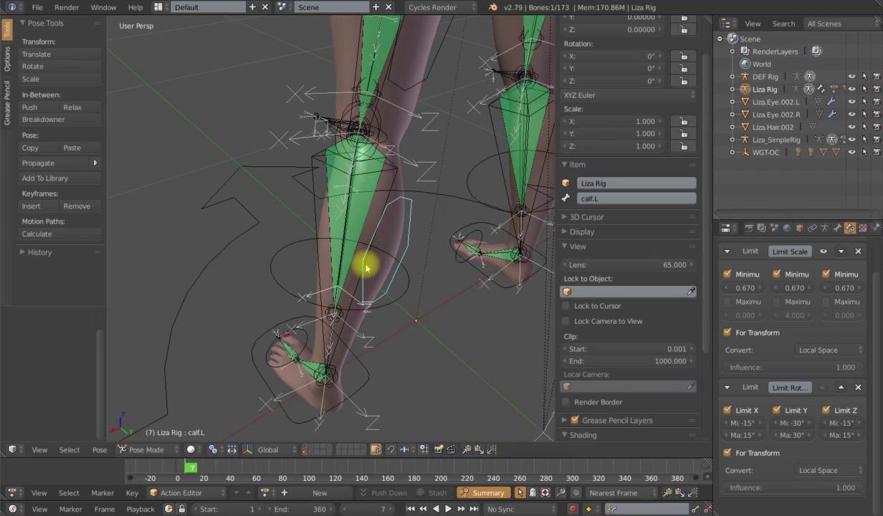
pyautogui.press('r')
pyautogui.press('y')
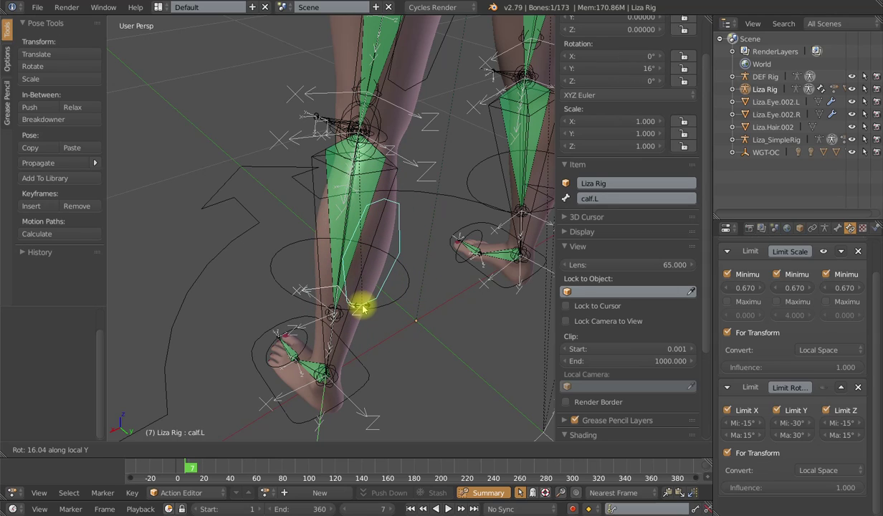
pyautogui.rightClick(340, 177)
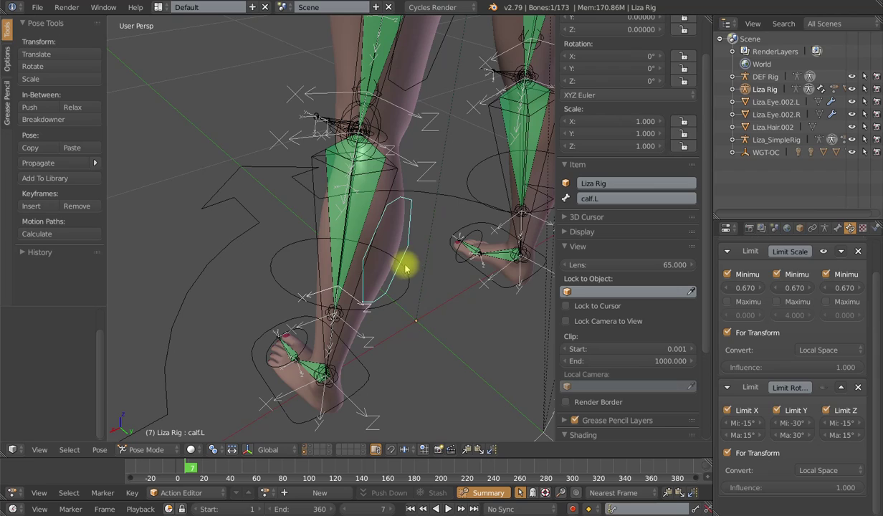
# Test rotating the calf.L control around local Y in both directions, to about 38° and -28°, cancelling each rotation
pyautogui.moveTo(406, 266); pyautogui.dragTo(388, 281, button='middle')
pyautogui.press('r')
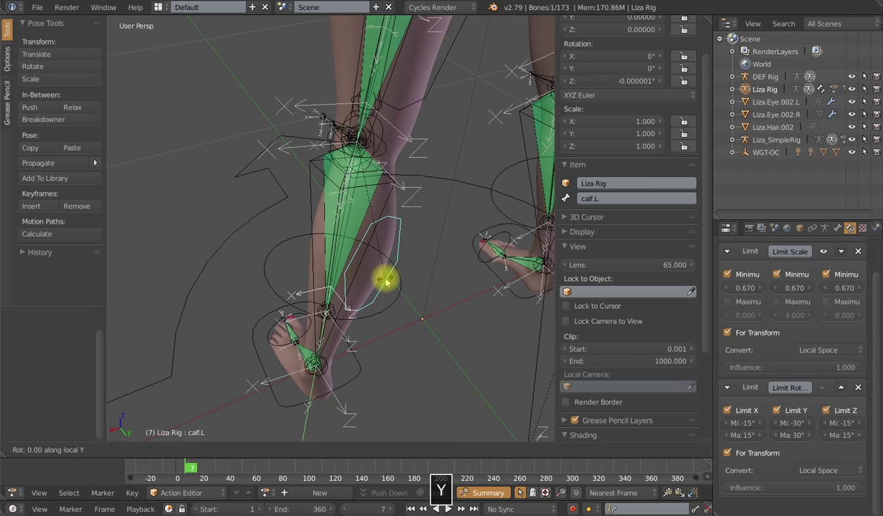
pyautogui.rightClick(376, 288)
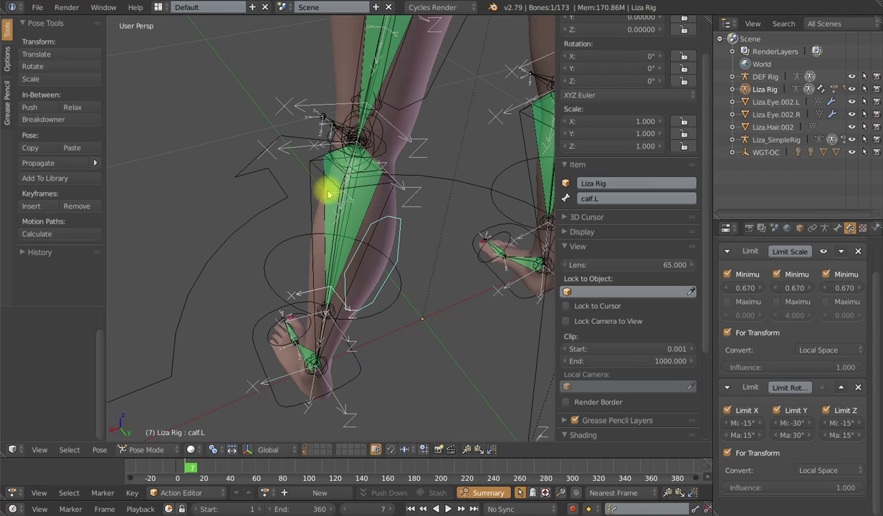
pyautogui.press('r')
pyautogui.press('y')
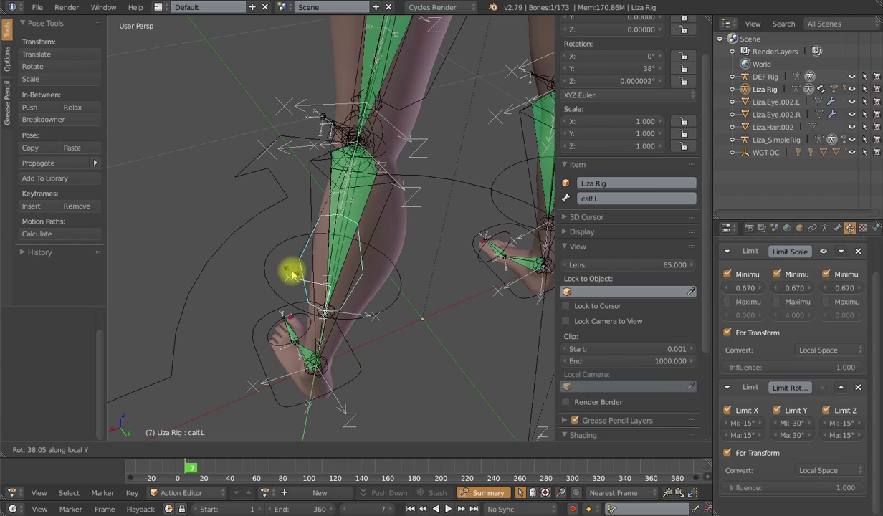
pyautogui.rightClick(313, 277)
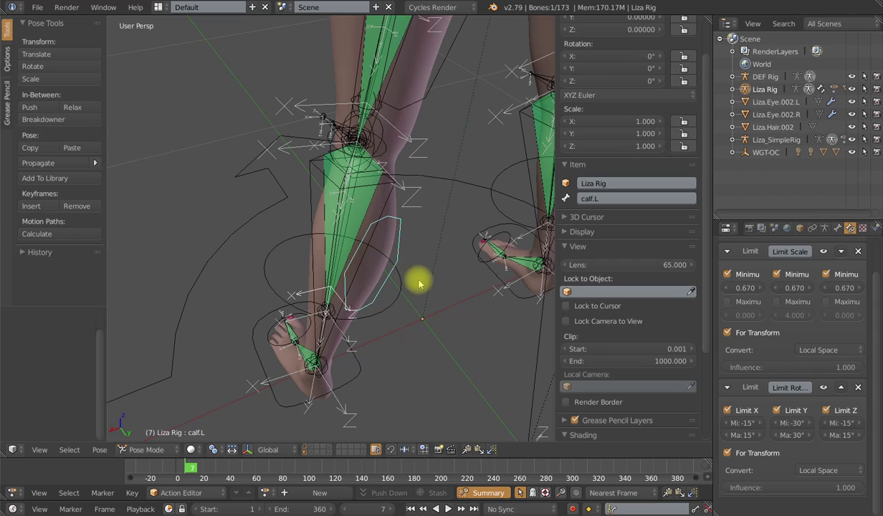
pyautogui.press('r')
pyautogui.press('y')
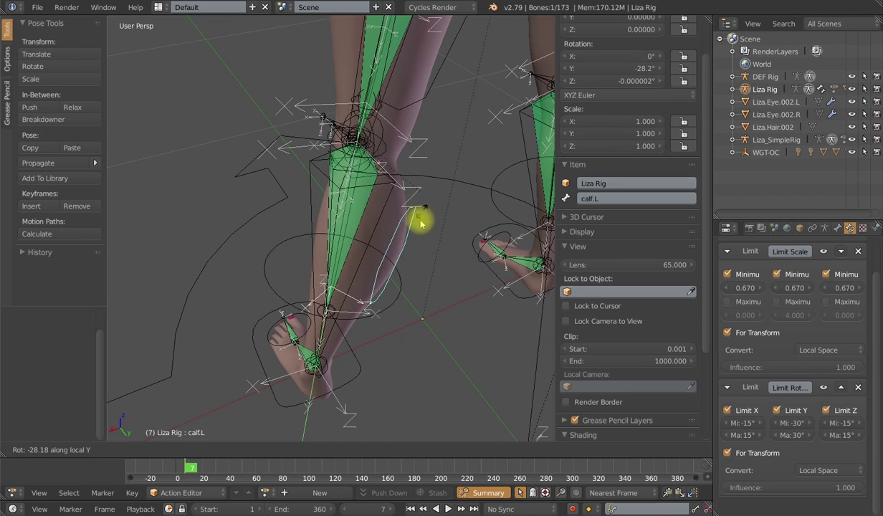
pyautogui.rightClick(352, 278)
# In the armature's layer settings, compare bone layers 1 and 17, leaving layer 1 hidden and layer 17 shown
pyautogui.scroll(-5, 323, 272)
pyautogui.moveTo(272, 260); pyautogui.dragTo(395, 229, button='middle')
pyautogui.keyDown('shift'); pyautogui.moveTo(374, 223); pyautogui.dragTo(384, 275, button='middle'); pyautogui.keyUp('shift')
pyautogui.scroll(1, 384, 276)
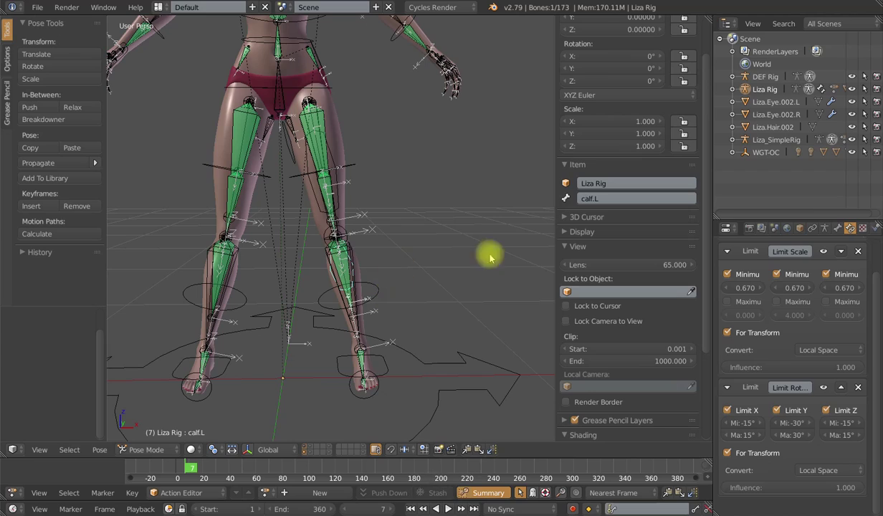
pyautogui.click(824, 228)
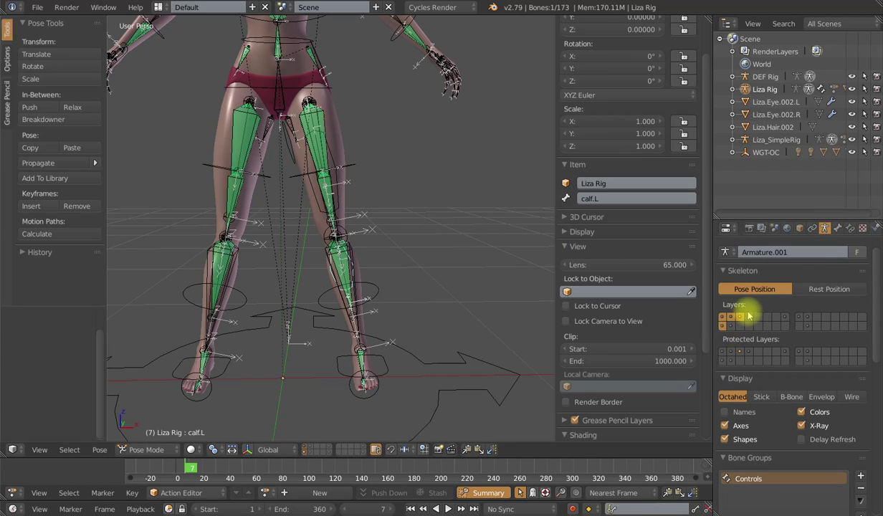
pyautogui.keyDown('shift'); pyautogui.click(721, 325); pyautogui.keyUp('shift')
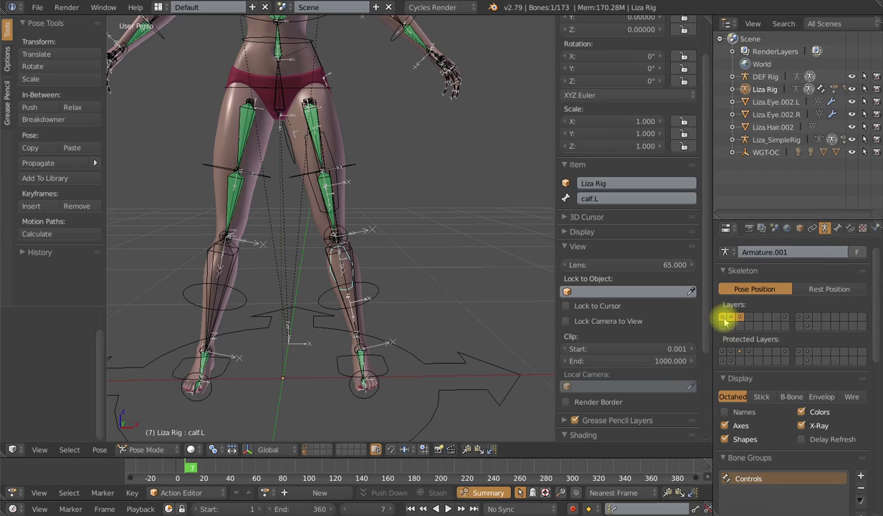
pyautogui.keyDown('shift'); pyautogui.click(727, 318); pyautogui.keyUp('shift')
pyautogui.keyDown('shift'); pyautogui.scroll(2, 356, 169); pyautogui.keyUp('shift')
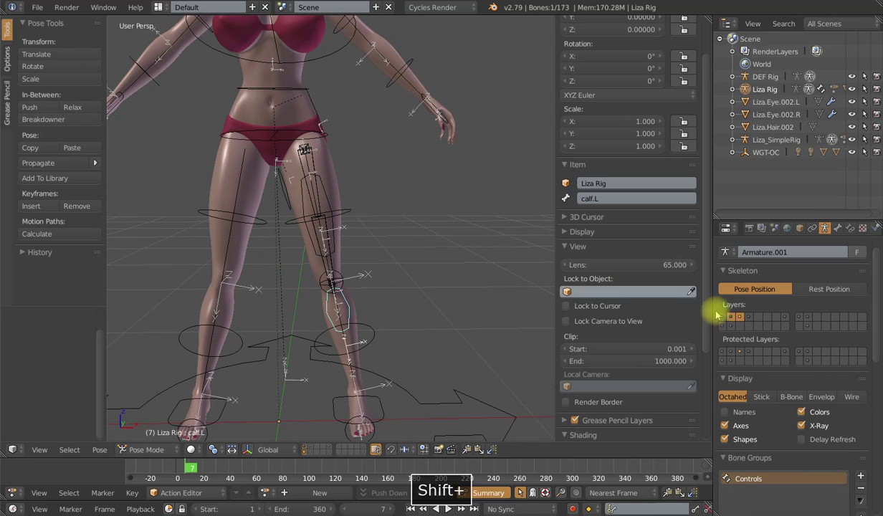
pyautogui.keyDown('shift'); pyautogui.click(723, 316); pyautogui.keyUp('shift')
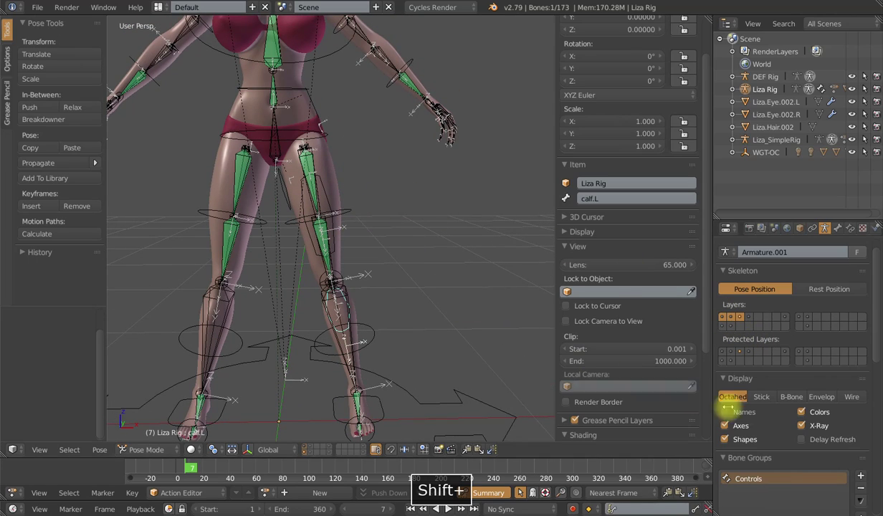
pyautogui.keyDown('shift'); pyautogui.click(722, 317); pyautogui.keyUp('shift')
pyautogui.keyDown('shift'); pyautogui.click(722, 326); pyautogui.keyUp('shift')
# Select the thigh.hamstring.L control, switch to the DEF.thigh.hamstring.L deform bone, and examine it along the thigh from front and back
pyautogui.rightClick(327, 201)
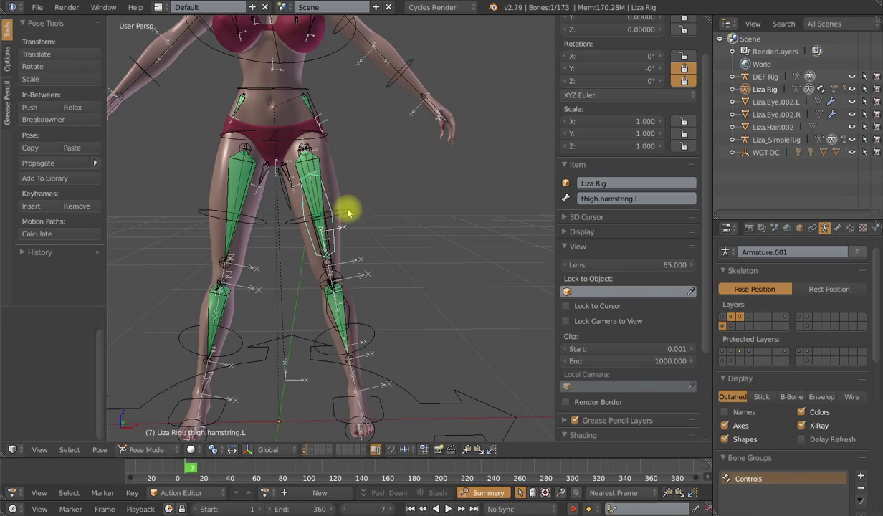
pyautogui.moveTo(341, 203); pyautogui.dragTo(341, 220, button='middle')
pyautogui.scroll(2, 340, 219)
pyautogui.rightClick(271, 134)
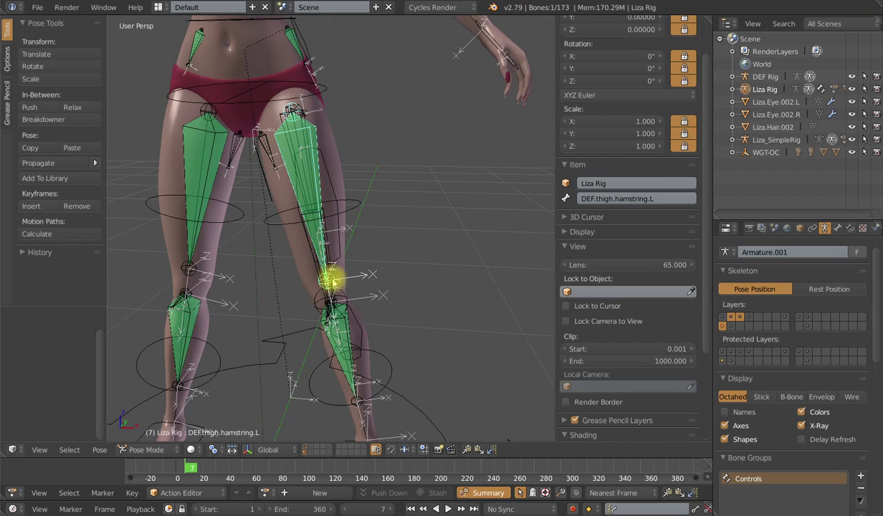
pyautogui.moveTo(400, 185); pyautogui.dragTo(311, 177, button='middle')
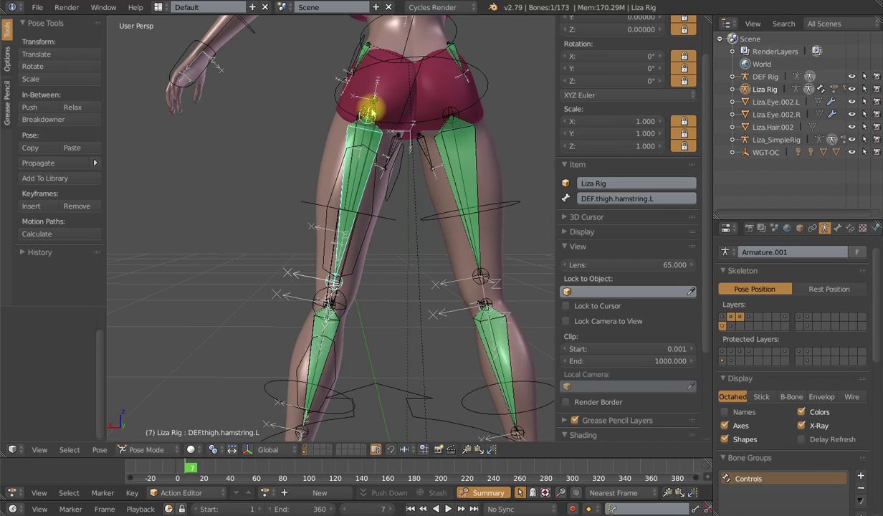
pyautogui.scroll(-2, 329, 284)
pyautogui.moveTo(330, 284); pyautogui.dragTo(423, 256, button='middle')
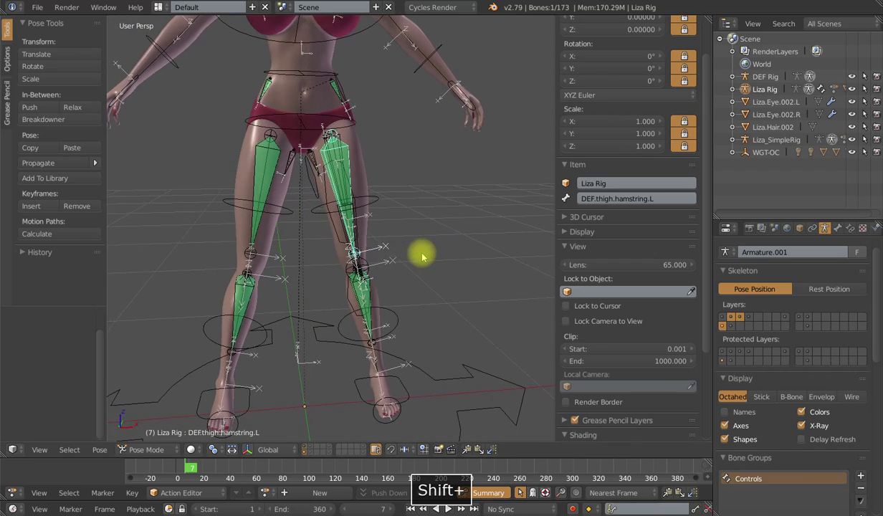
# Hide bone layer 17, show bone layer 1, and check the DEF.thigh.001.L and DEF.thigh.002.L deform bones
pyautogui.scroll(3, 423, 257)
pyautogui.click(723, 320)
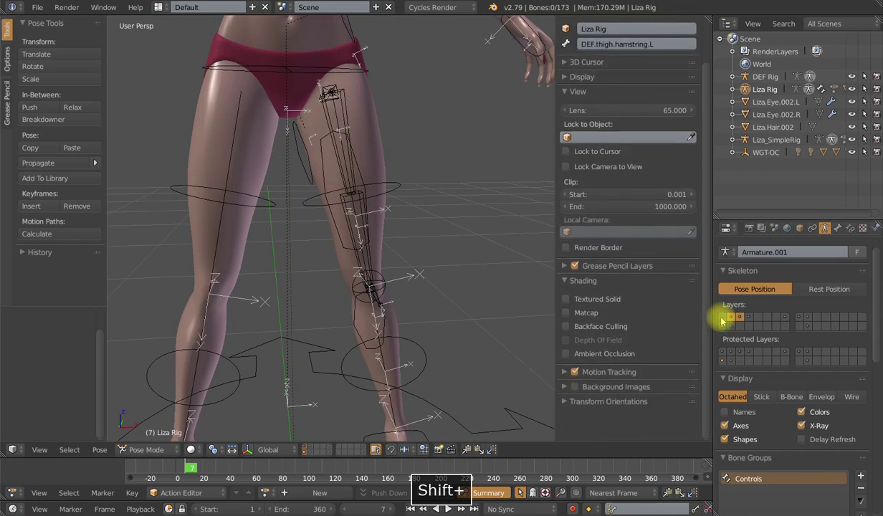
pyautogui.keyDown('shift'); pyautogui.click(722, 320); pyautogui.keyUp('shift')
pyautogui.rightClick(336, 96)
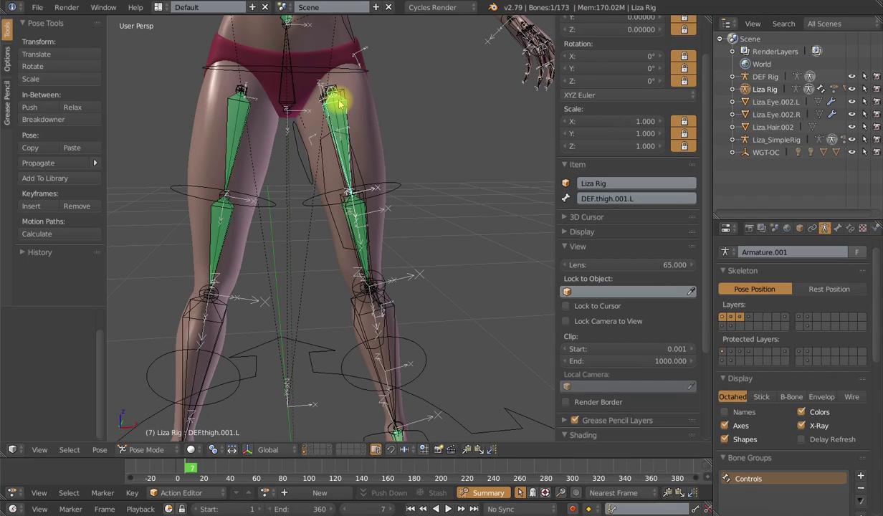
pyautogui.scroll(-3, 340, 104)
pyautogui.scroll(3, 345, 177)
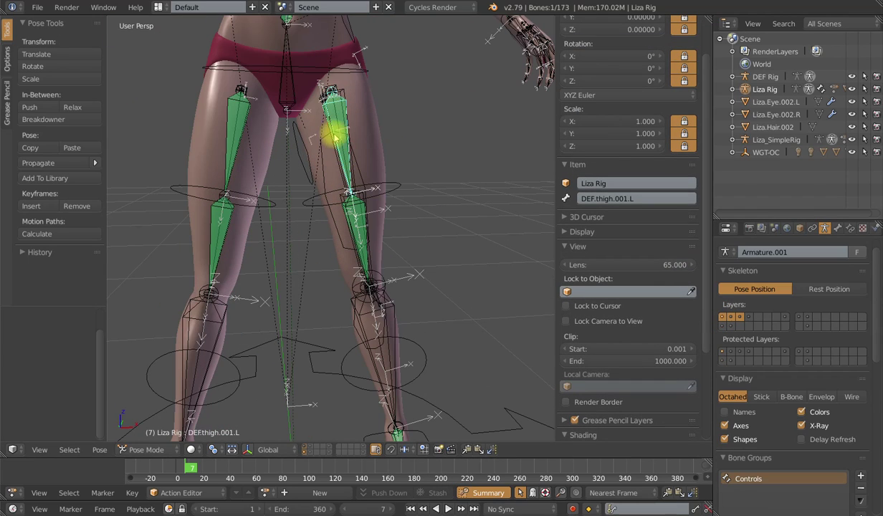
pyautogui.rightClick(354, 209)
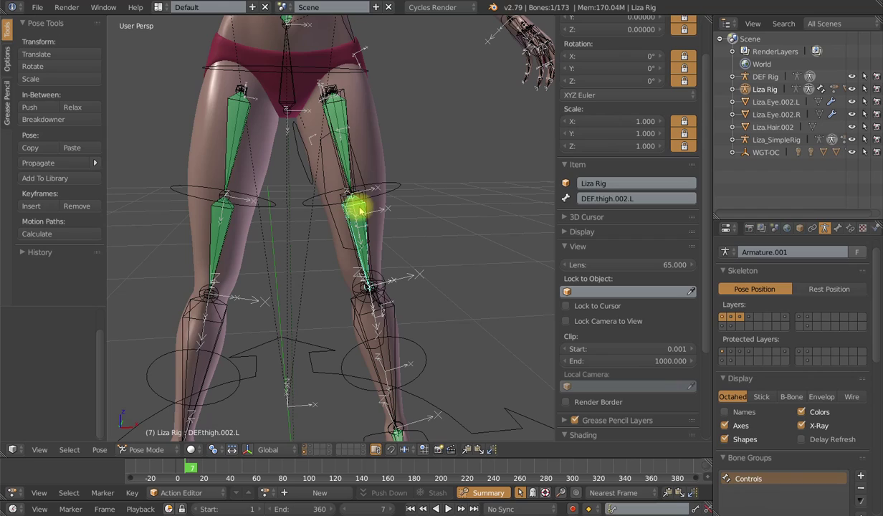
# Test rotating the INT.thigh.L control around its local Y axis to about 21° and -17°, cancelling each rotation
pyautogui.rightClick(393, 188)
pyautogui.press('r')
pyautogui.press('y')
pyautogui.press('y')
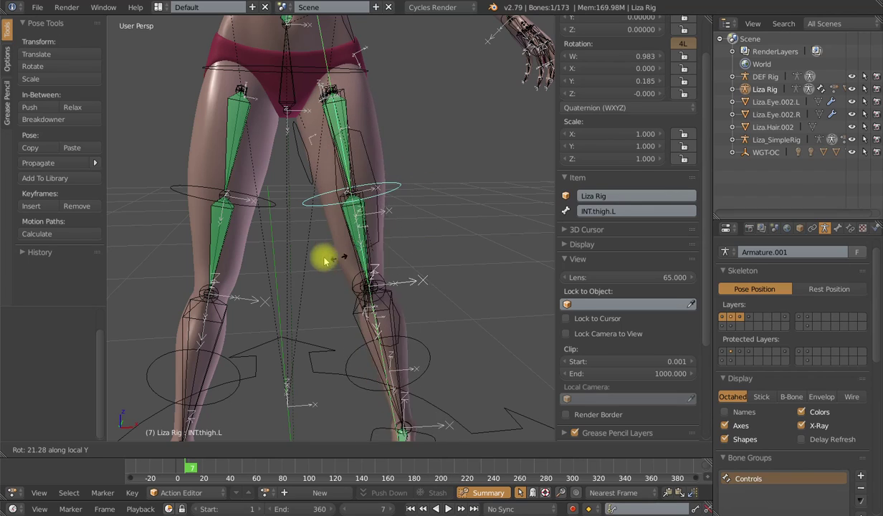
pyautogui.press('Escape')
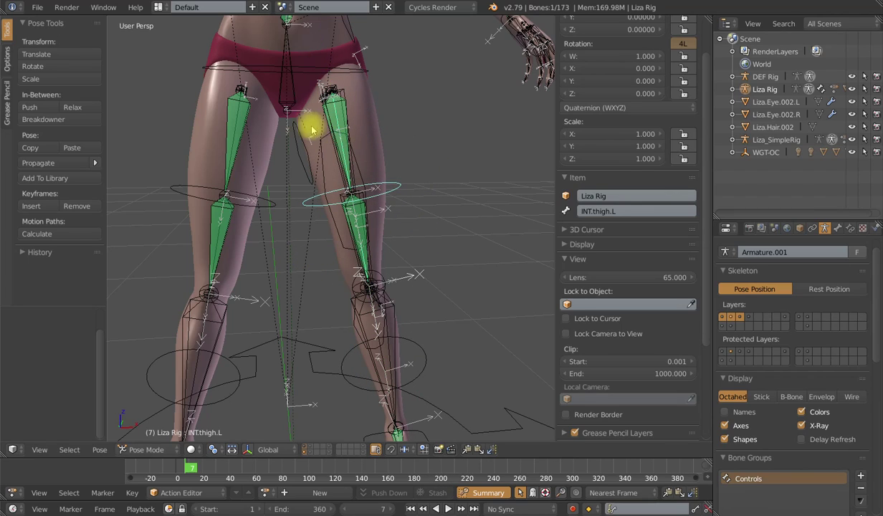
pyautogui.press('r')
pyautogui.press('y')
pyautogui.press('y')
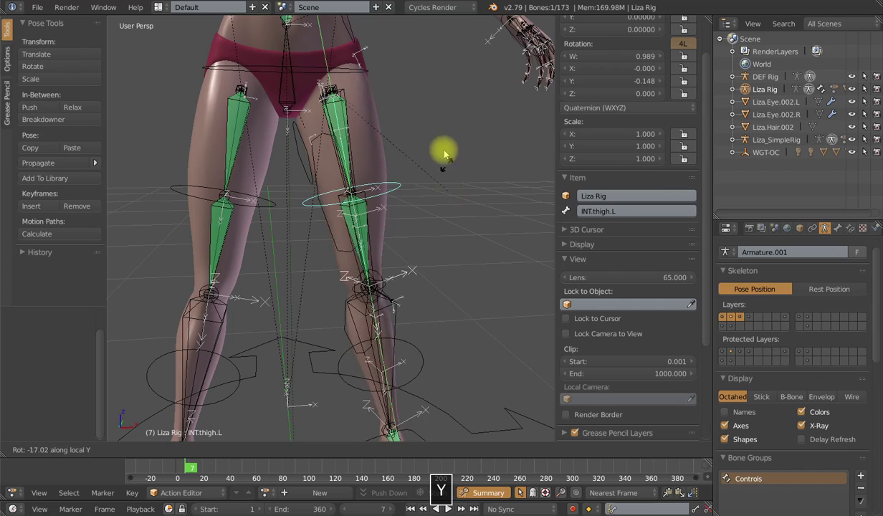
pyautogui.rightClick(419, 235)
# Show bone layer 17 together with layer 1 and inspect the thigh.hamstring.L control and DEF.thigh.002.L bone
pyautogui.scroll(2, 401, 245)
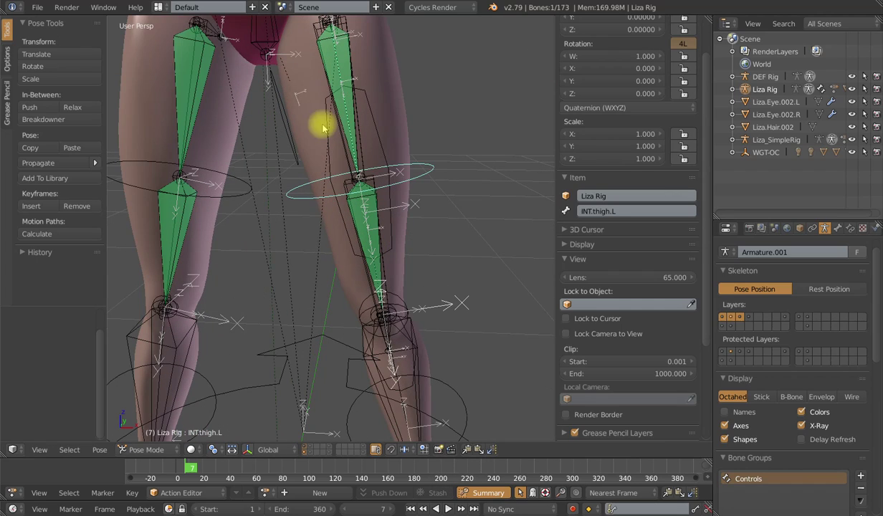
pyautogui.keyDown('shift'); pyautogui.click(723, 325); pyautogui.keyUp('shift')
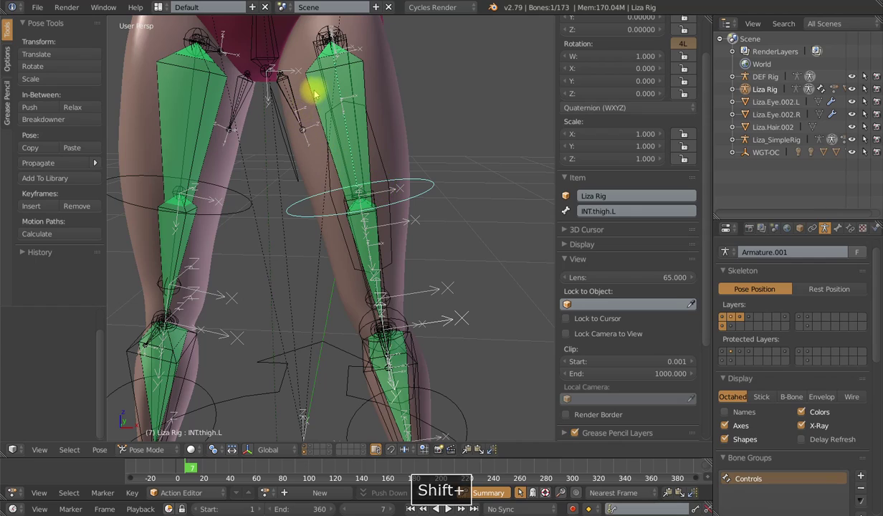
pyautogui.rightClick(313, 94)
pyautogui.rightClick(383, 156)
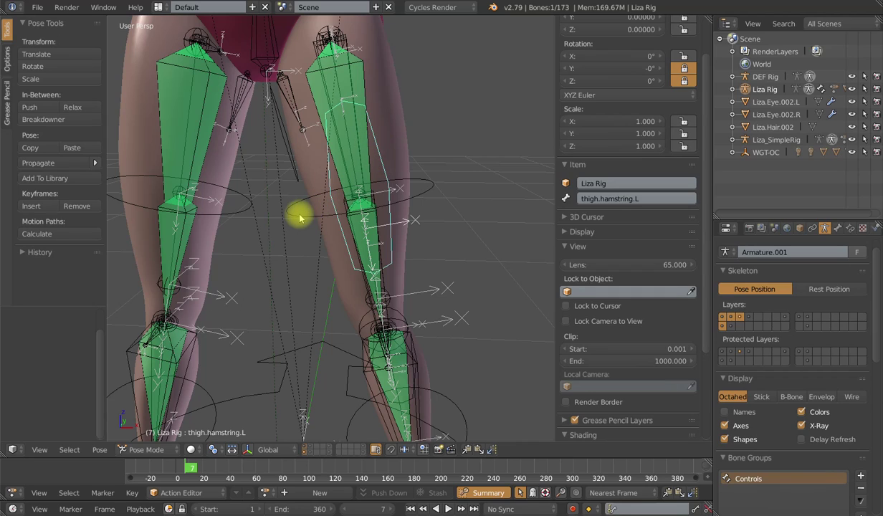
pyautogui.rightClick(358, 209)
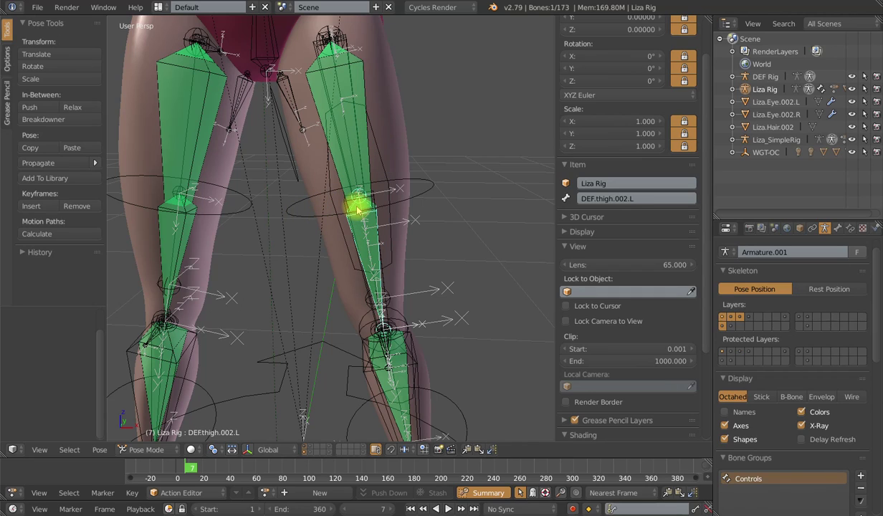
# Test rotating the INT.thigh.L control about 45° around local Y with both deform layers shown, and cancel the rotation
pyautogui.scroll(-2, 366, 215)
pyautogui.rightClick(392, 206)
pyautogui.press('r')
pyautogui.press('y')
pyautogui.press('y')
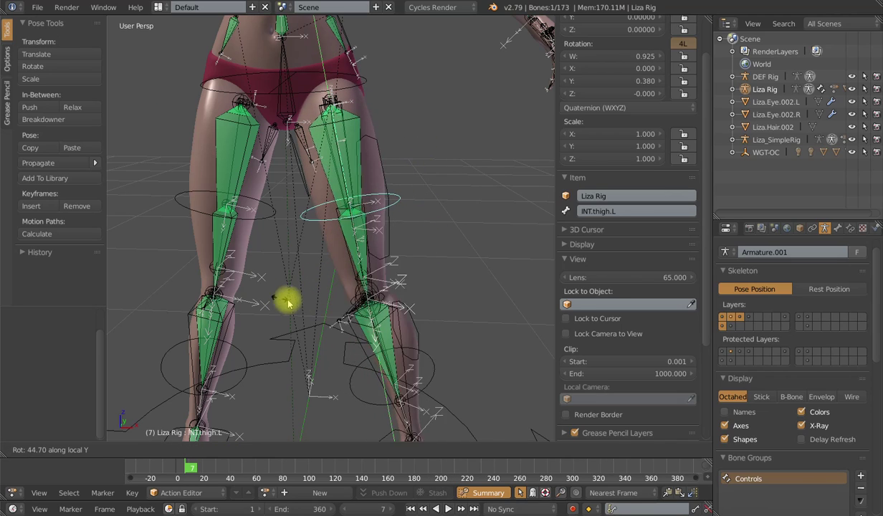
pyautogui.press('Escape')
# Open the Liza.Body mesh in Weight Paint mode and display the weights of the DEF.thigh.hamstring.L bone
pyautogui.moveTo(413, 244); pyautogui.dragTo(300, 124, button='middle')
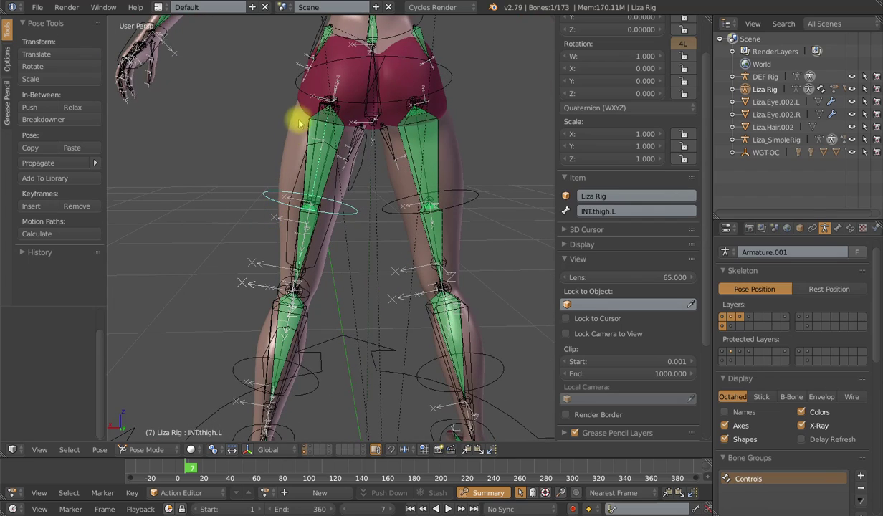
pyautogui.rightClick(309, 132)
pyautogui.keyDown('shift'); pyautogui.rightClick(297, 134); pyautogui.keyUp('shift')
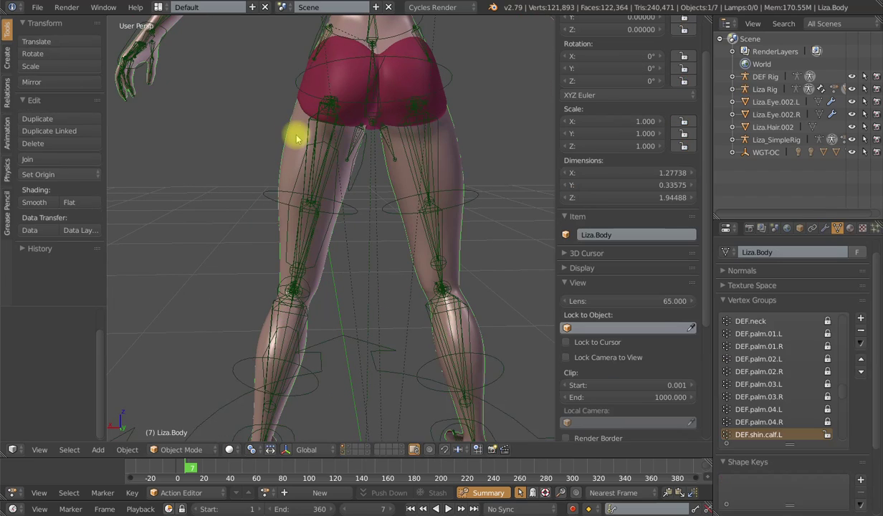
pyautogui.hotkey('ctrl', 'Tab')
pyautogui.scroll(-2, 312, 175)
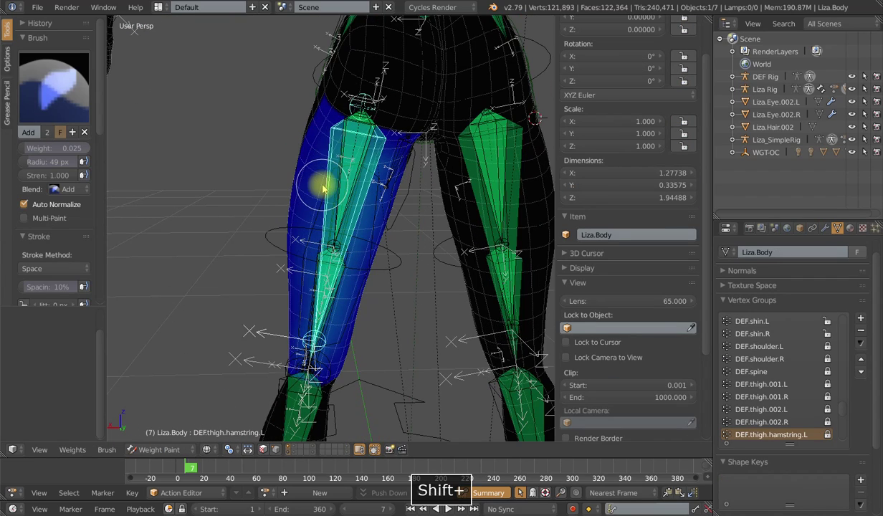
# Scale the DEF.thigh.hamstring.L bone by about 1.153 along its local Z axis to test its influence
pyautogui.moveTo(344, 316)
pyautogui.mouseDown(button='middle')
pyautogui.moveTo(366, 300)
pyautogui.moveTo(408, 294)
pyautogui.moveTo(334, 304)
pyautogui.mouseUp(button='middle')
pyautogui.rightClick(367, 278)
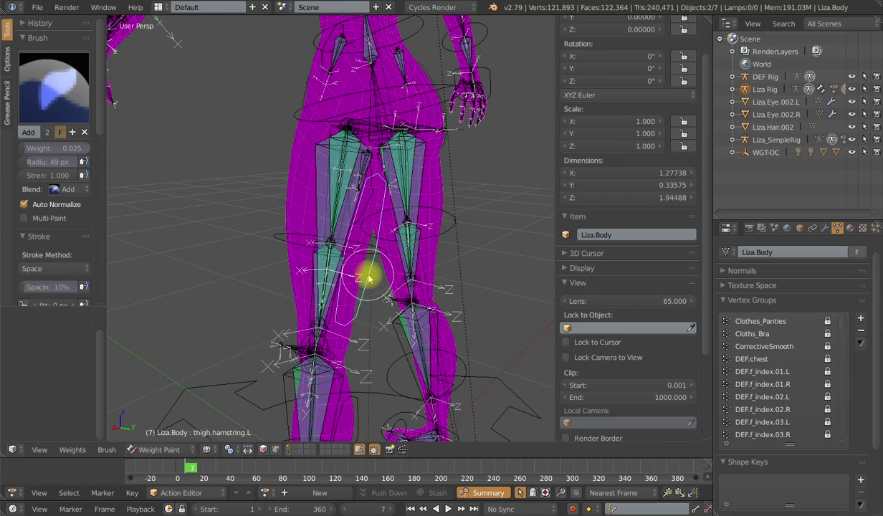
pyautogui.moveTo(319, 197); pyautogui.dragTo(399, 263, button='middle')
pyautogui.press('s')
pyautogui.press('z')
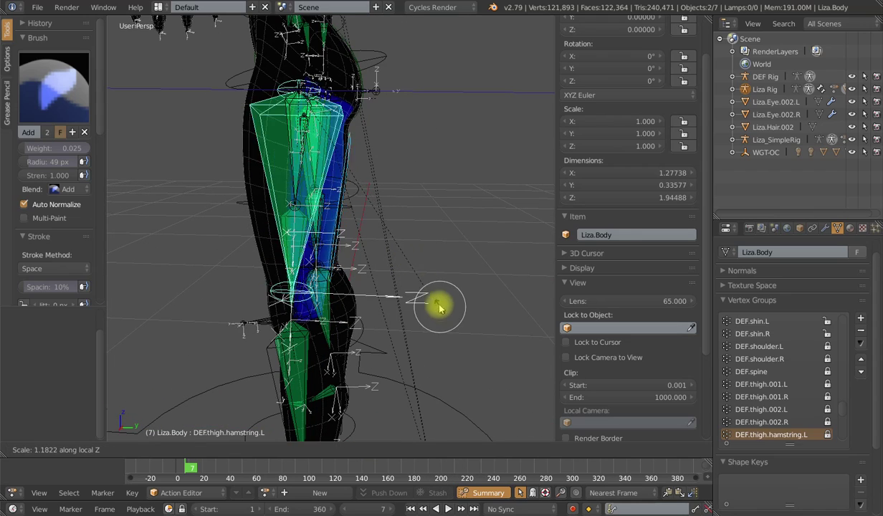
pyautogui.click(418, 278)
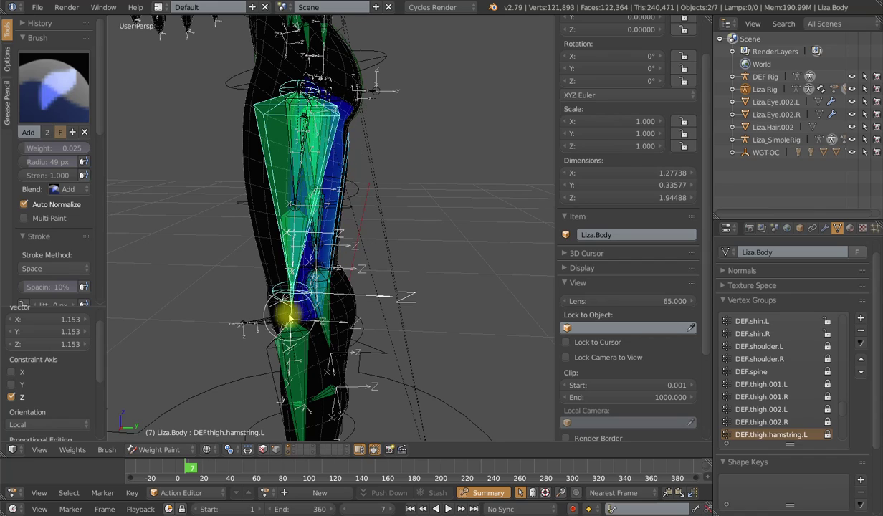
pyautogui.press('s')
pyautogui.press('z')
pyautogui.press('z')
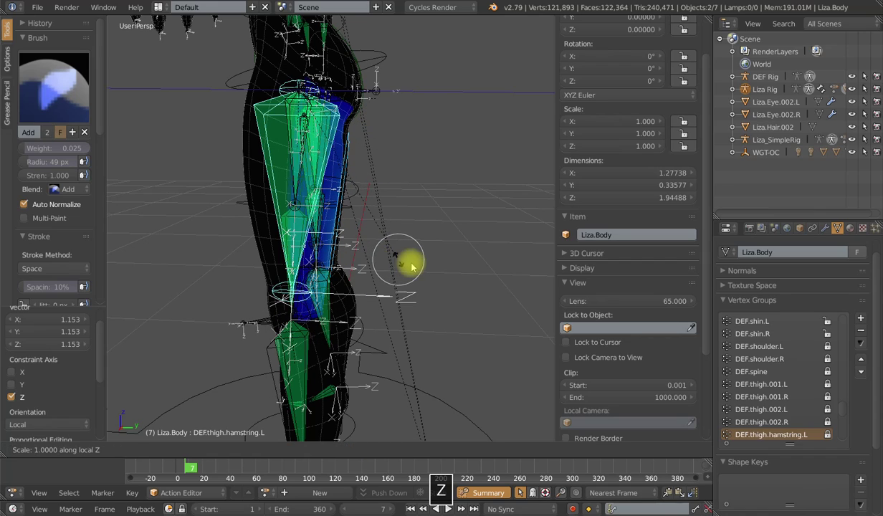
pyautogui.rightClick(406, 247)
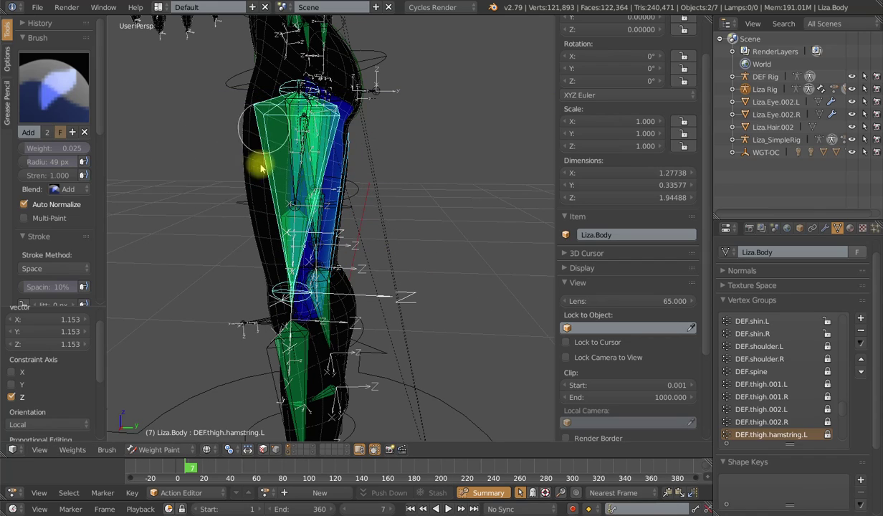
# Rotate the DEF.thigh.hamstring.L bone about -3.5° around its local X axis, viewing the leg from the side
pyautogui.moveTo(341, 207)
pyautogui.mouseDown(button='middle')
pyautogui.moveTo(299, 203)
pyautogui.moveTo(351, 134)
pyautogui.mouseUp(button='middle')
pyautogui.moveTo(368, 241)
pyautogui.mouseDown(button='middle')
pyautogui.moveTo(410, 240)
pyautogui.moveTo(355, 256)
pyautogui.moveTo(394, 240)
pyautogui.moveTo(415, 244)
pyautogui.moveTo(398, 290)
pyautogui.moveTo(343, 234)
pyautogui.moveTo(343, 41)
pyautogui.mouseUp(button='middle')
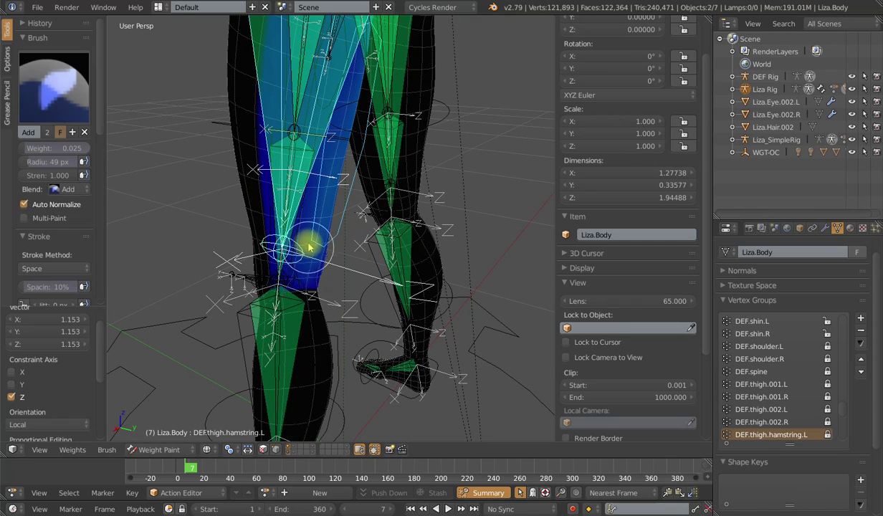
pyautogui.moveTo(319, 269); pyautogui.dragTo(420, 303, button='middle')
pyautogui.press('r')
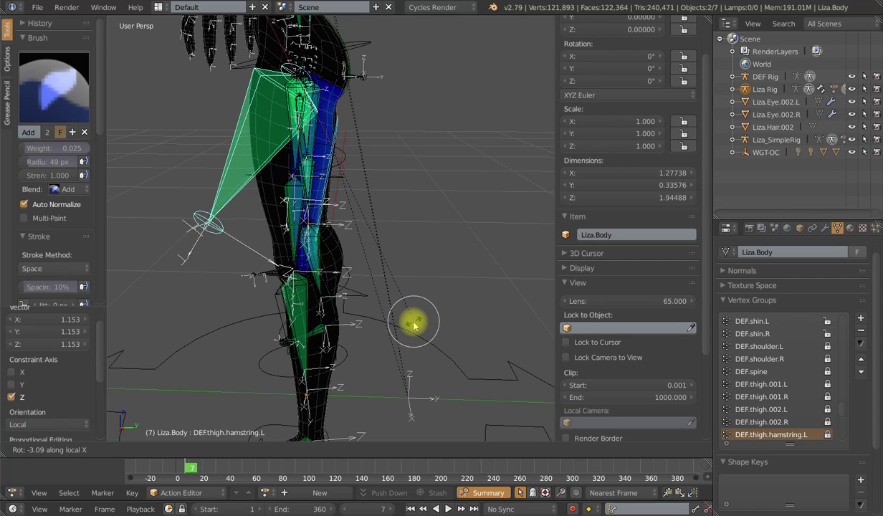
pyautogui.click(413, 326)
# Check the hamstring weights around the back of the knee and scale DEF.thigh.hamstring.L by about 1.058 along local Z
pyautogui.moveTo(413, 326); pyautogui.dragTo(346, 245, button='middle')
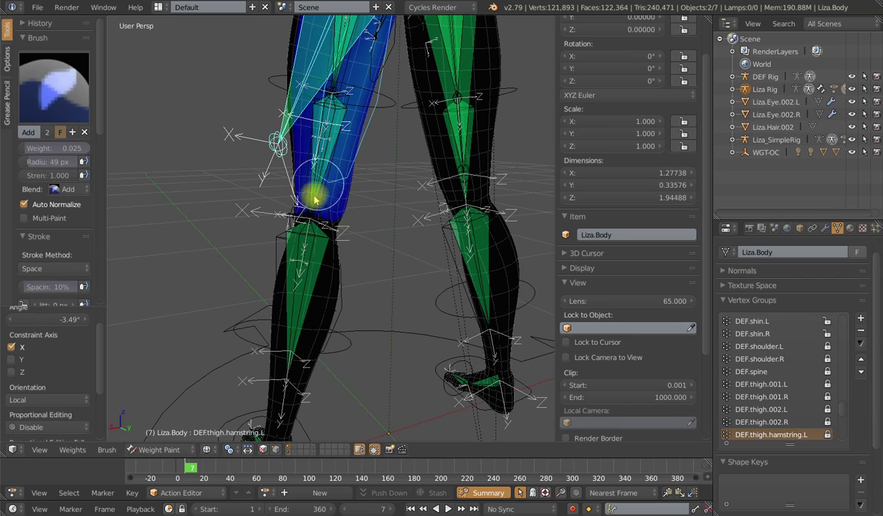
pyautogui.scroll(2, 362, 215)
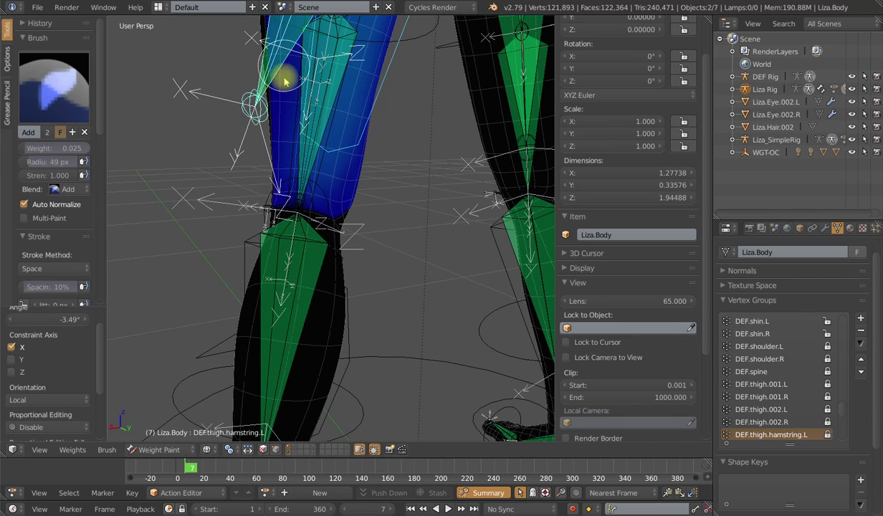
pyautogui.scroll(-3, 317, 265)
pyautogui.moveTo(320, 281); pyautogui.dragTo(398, 278, button='middle')
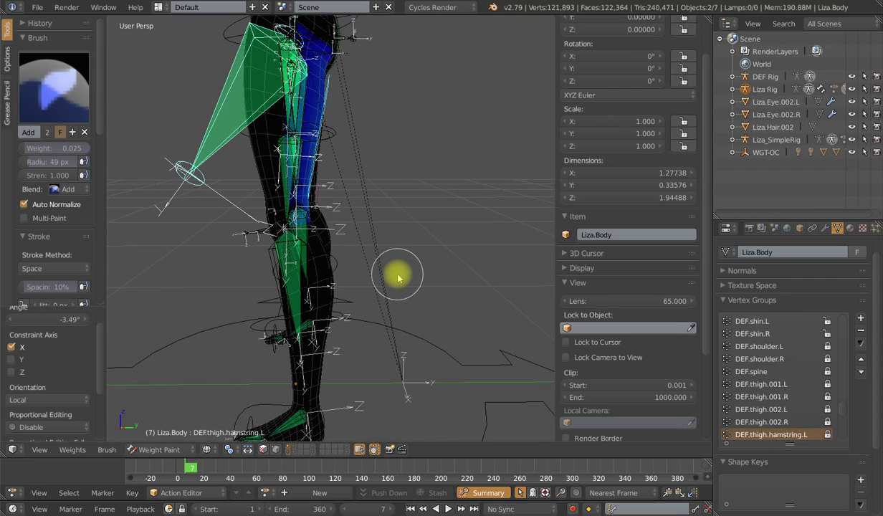
pyautogui.press('r')
pyautogui.press('x')
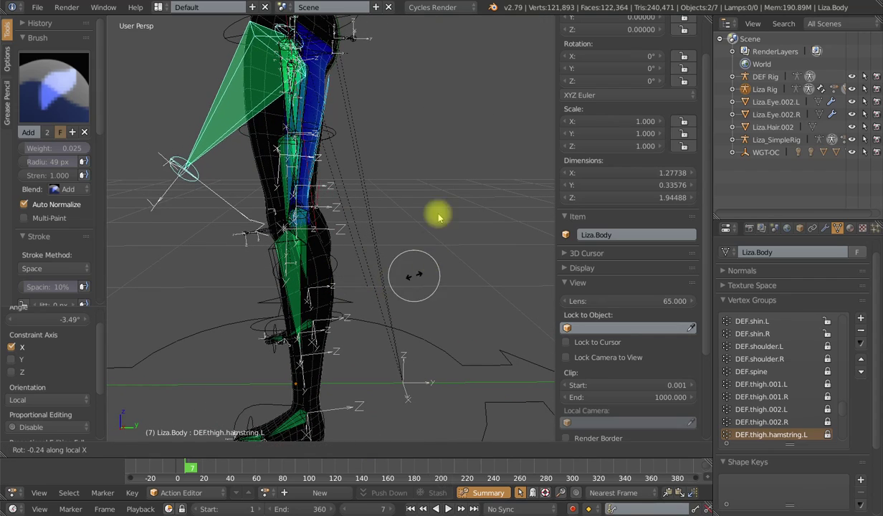
pyautogui.press('s')
pyautogui.press('z')
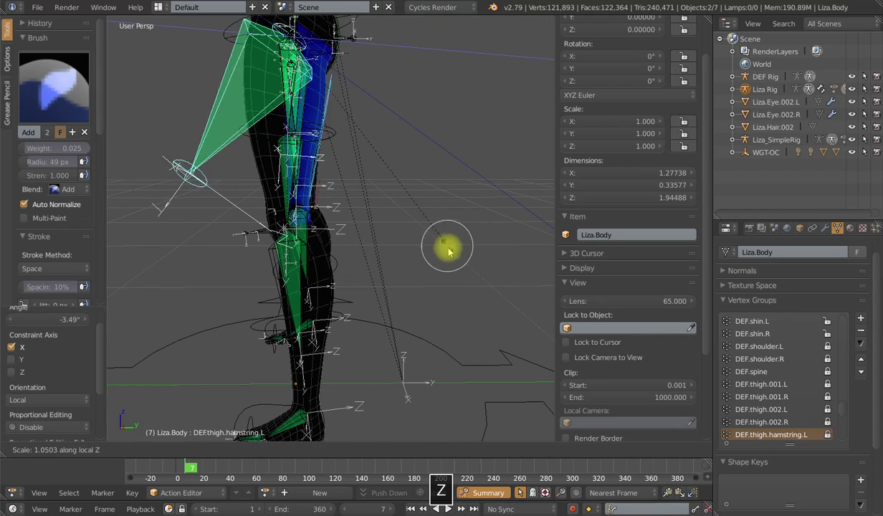
pyautogui.click(451, 250)
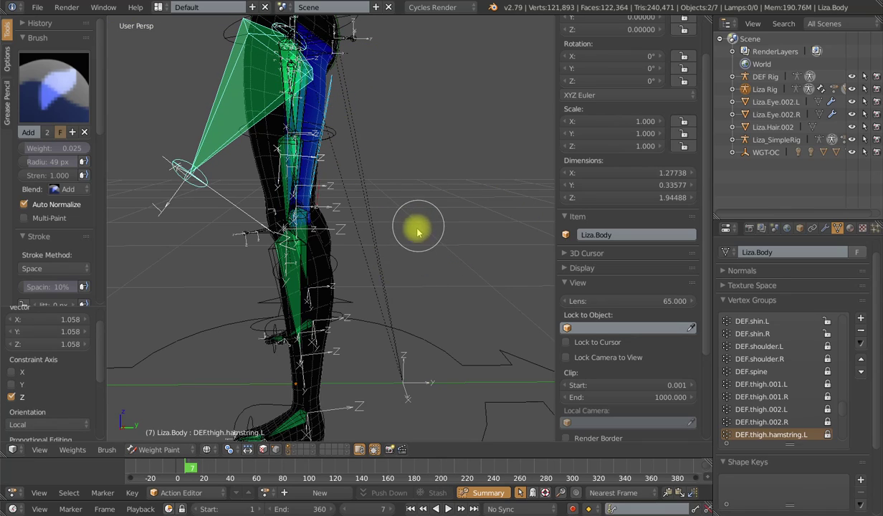
# Rotate the DEF.thigh.hamstring.L bone about -0.28° around its local X axis
pyautogui.scroll(2, 415, 273)
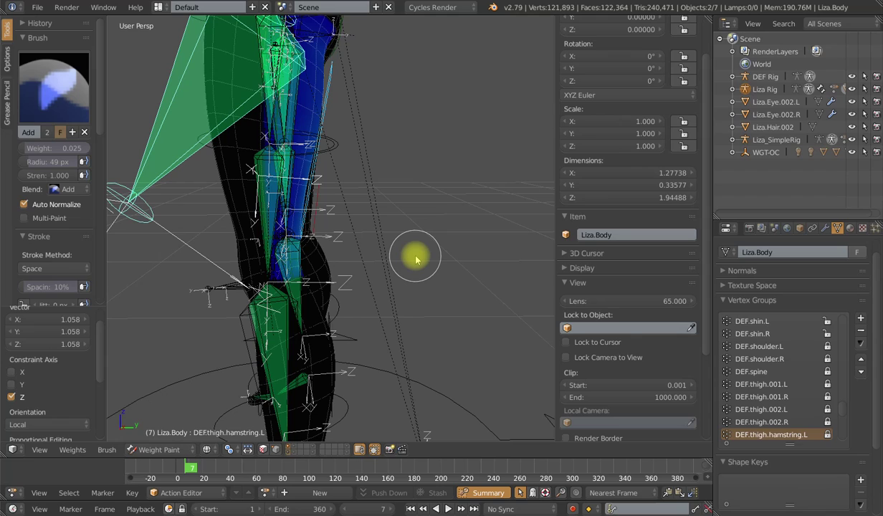
pyautogui.press('r')
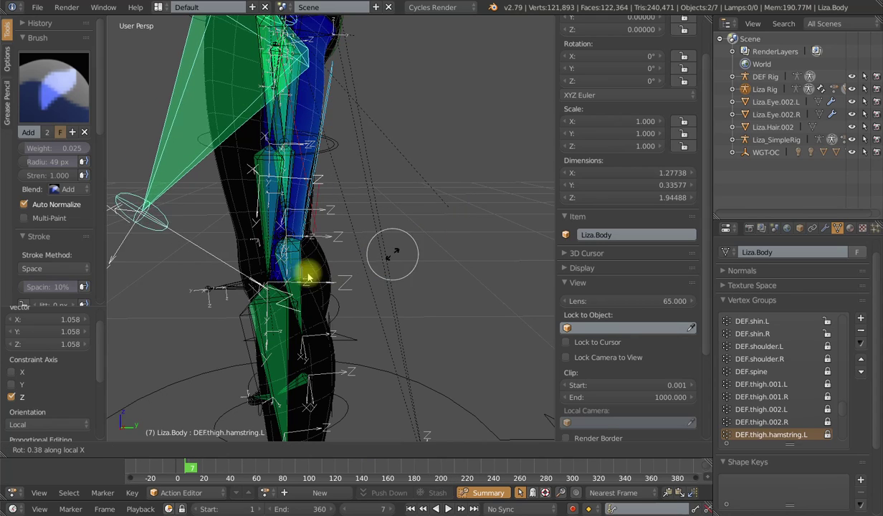
pyautogui.keyDown('shift'); pyautogui.click(379, 280); pyautogui.keyUp('shift')
pyautogui.scroll(-2, 381, 278)
pyautogui.keyDown('shift'); pyautogui.moveTo(399, 334); pyautogui.dragTo(371, 261, button='middle'); pyautogui.keyUp('shift')
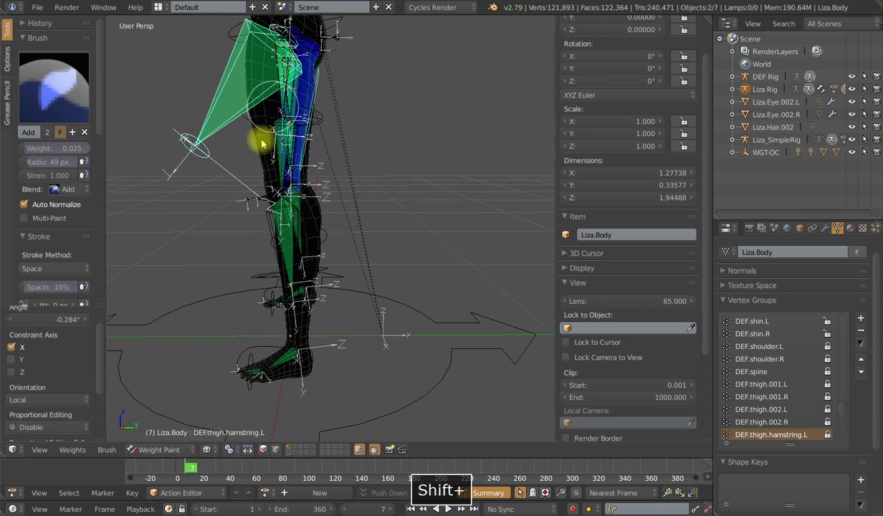
# Select all bones of the rig and clear their pose location, rotation and scale
pyautogui.rightClick(262, 290)
pyautogui.moveTo(270, 291); pyautogui.dragTo(357, 271, button='middle')
pyautogui.press('a')
pyautogui.hotkey('alt', 'g')
pyautogui.hotkey('alt', 's')
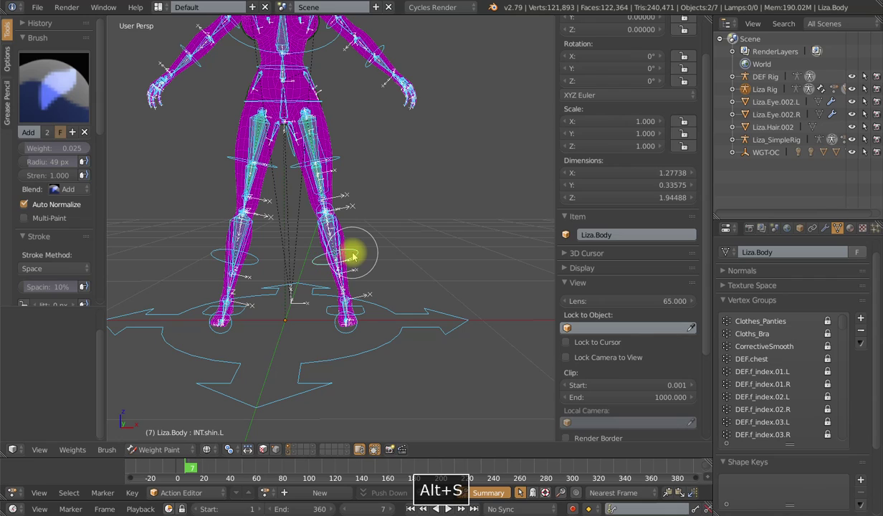
# Leave Weight Paint mode, return to posing the Liza Rig over the solid body, and select the INT.thigh.L control
pyautogui.hotkey('ctrl', 'Tab')
pyautogui.press('z')
pyautogui.scroll(-4, 348, 259)
pyautogui.moveTo(345, 203)
pyautogui.keyDown('shift'); pyautogui.mouseDown(button='middle')
pyautogui.moveTo(354, 256)
pyautogui.moveTo(355, 226)
pyautogui.moveTo(345, 223)
pyautogui.mouseUp(button='middle'); pyautogui.keyUp('shift')
pyautogui.scroll(4, 353, 257)
pyautogui.scroll(3, 348, 269)
pyautogui.rightClick(368, 235)
pyautogui.keyDown('shift'); pyautogui.moveTo(345, 224); pyautogui.dragTo(358, 238, button='middle'); pyautogui.keyUp('shift')
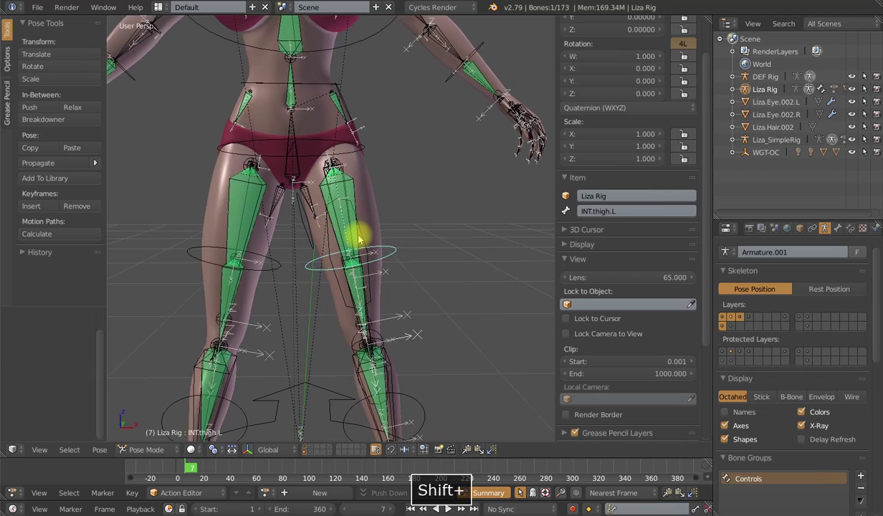
pyautogui.scroll(-3, 359, 242)
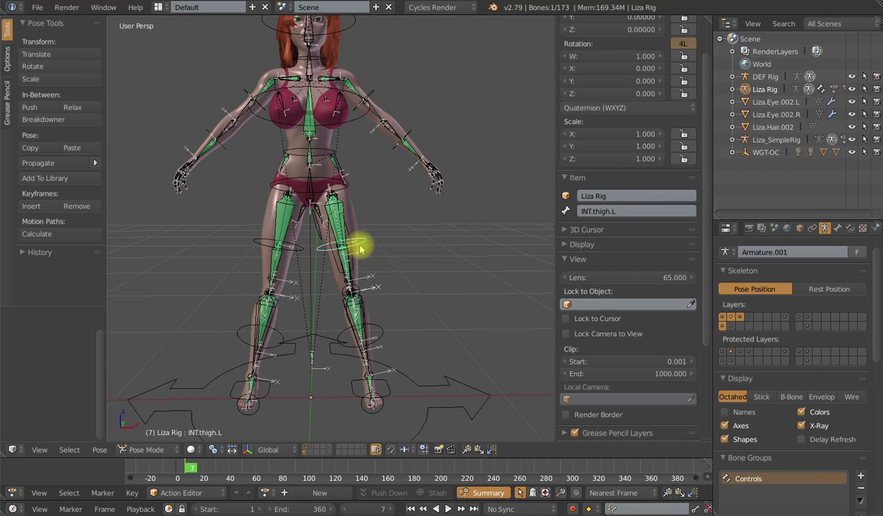
pyautogui.scroll(1, 380, 279)
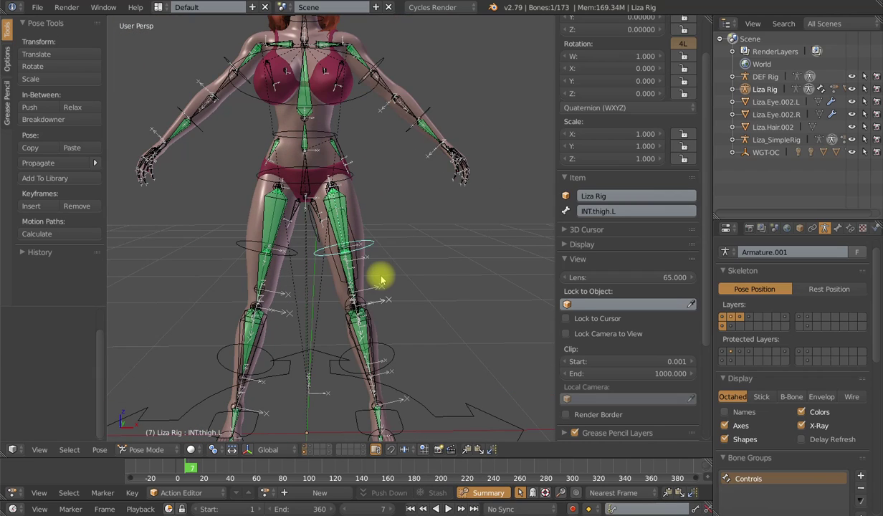
pyautogui.press('r')
pyautogui.press('r')
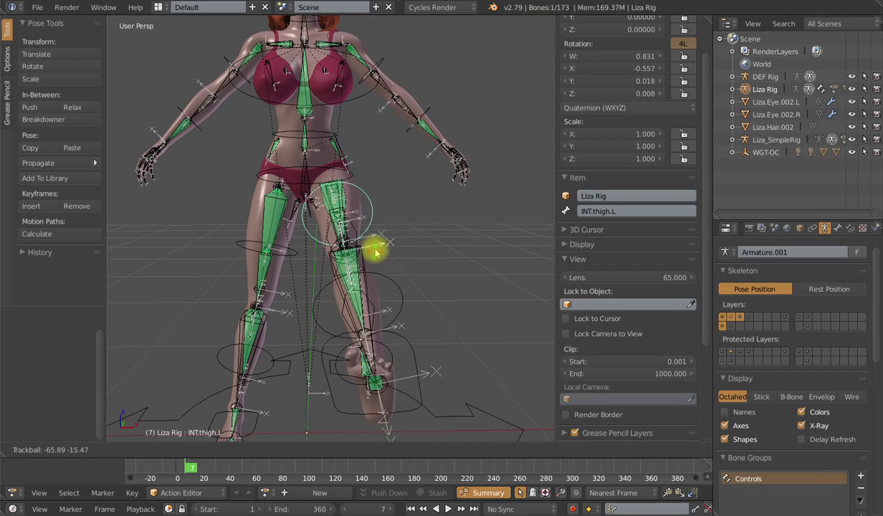
pyautogui.press('Escape')
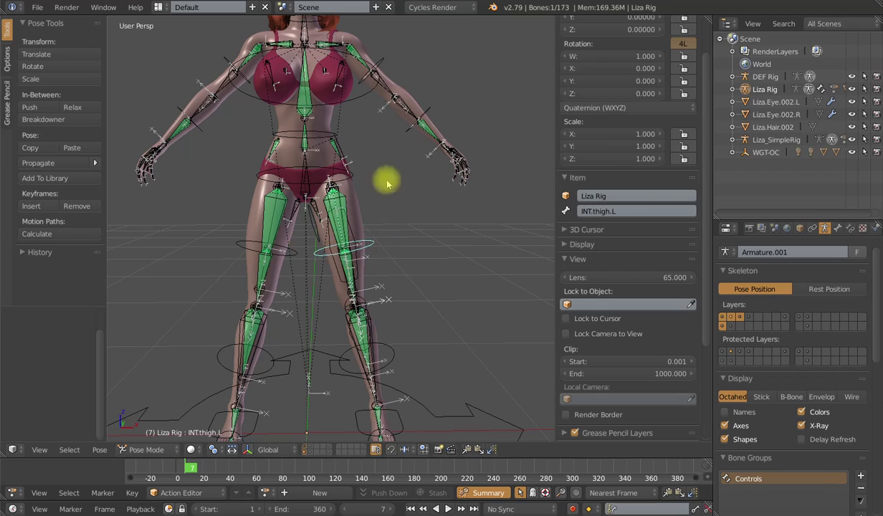
# Rotate the INT.thigh.L control about -41.3° around its local Z axis to raise the leg sideways
pyautogui.press('r')
pyautogui.press('z')
pyautogui.press('z')
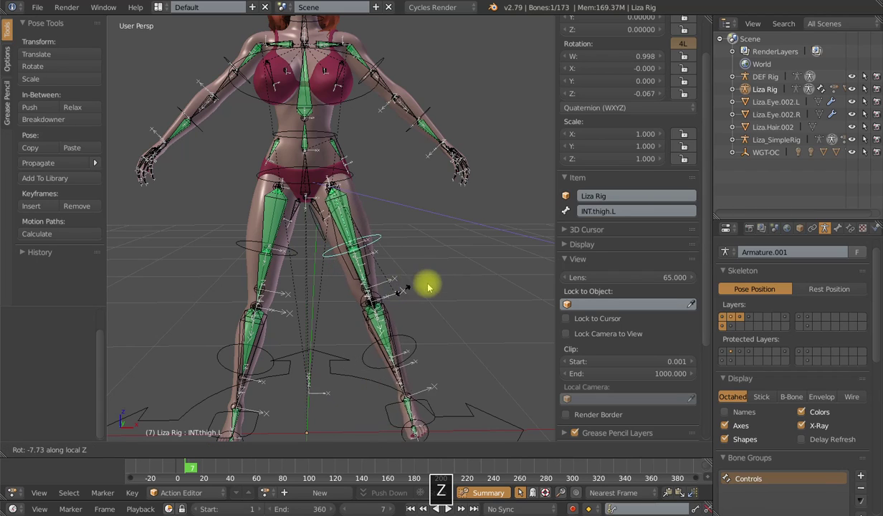
pyautogui.click(380, 185)
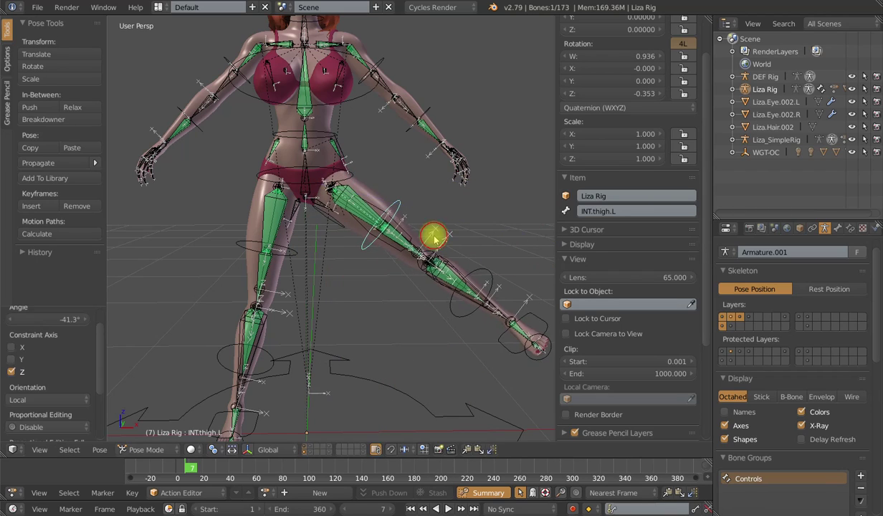
# Select the thigh.inner.L control at the inner thigh and try to move it
pyautogui.scroll(3, 298, 211)
pyautogui.rightClick(331, 208)
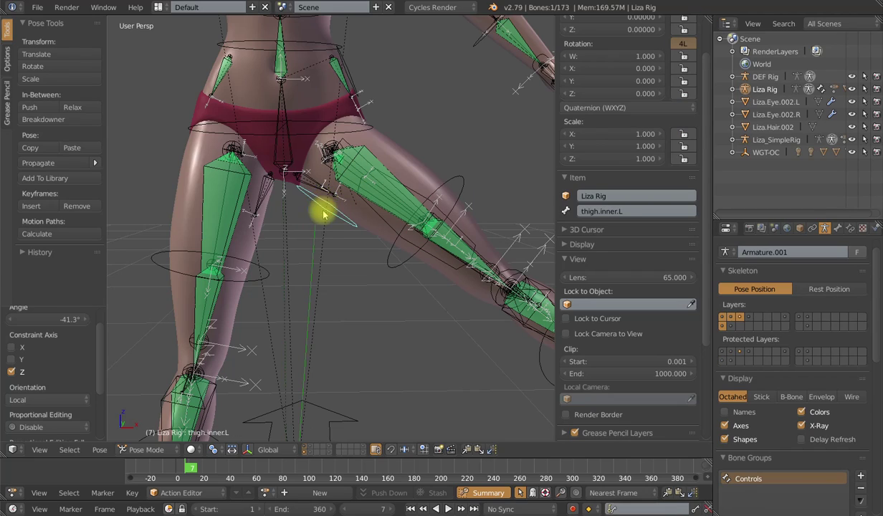
pyautogui.press('g')
pyautogui.rightClick(334, 213)
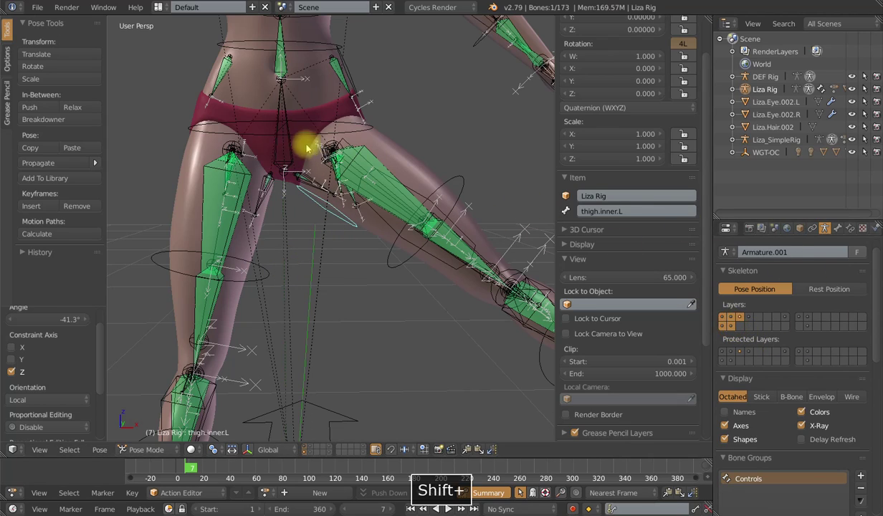
# Reveal the mechanism bone layer, select MCH.thigh.inner.L and mute its Damped Track constraint targeting INT.shin.L
pyautogui.keyDown('shift'); pyautogui.rightClick(303, 178); pyautogui.keyUp('shift')
pyautogui.rightClick(308, 183)
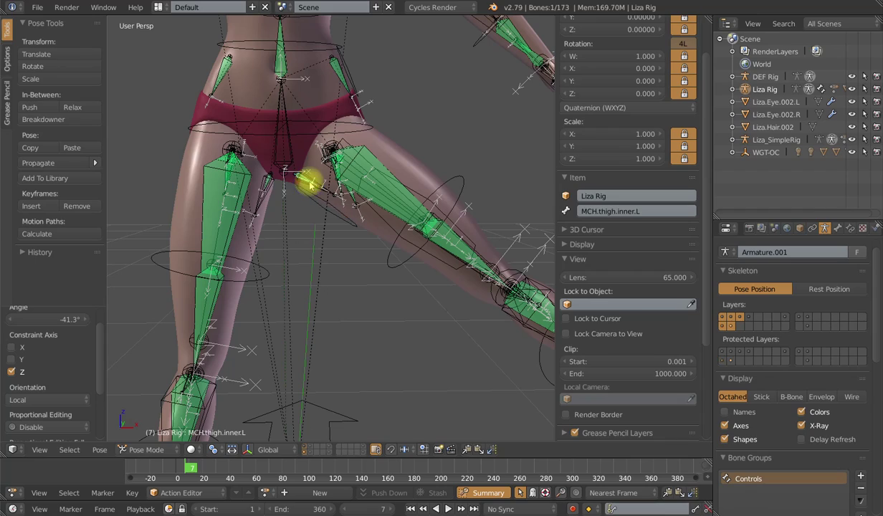
pyautogui.click(850, 227)
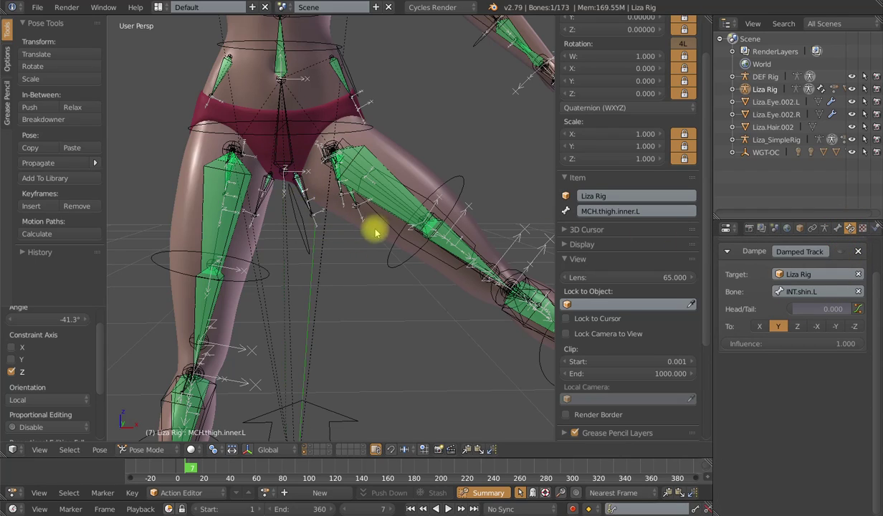
# Try rotating the thigh.inner.L control with tracking muted and re-enable the Damped Track constraint on MCH.thigh.inner.L
pyautogui.rightClick(311, 238)
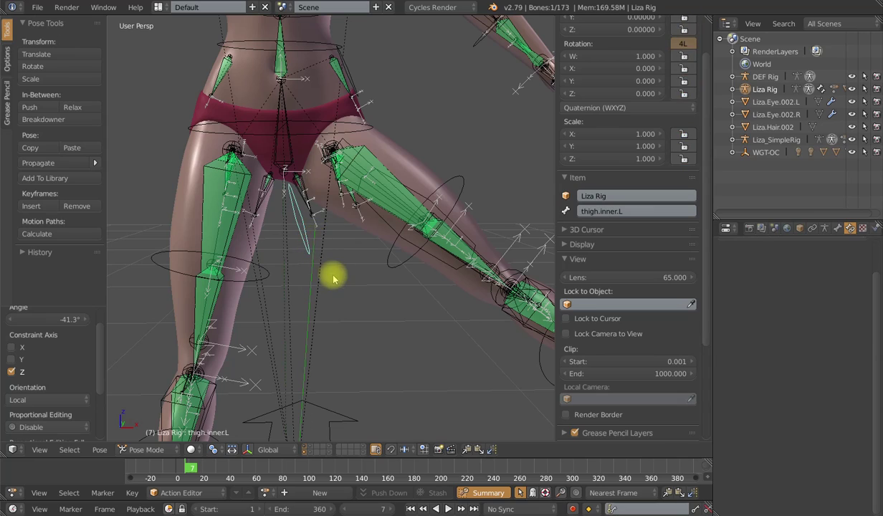
pyautogui.press('r')
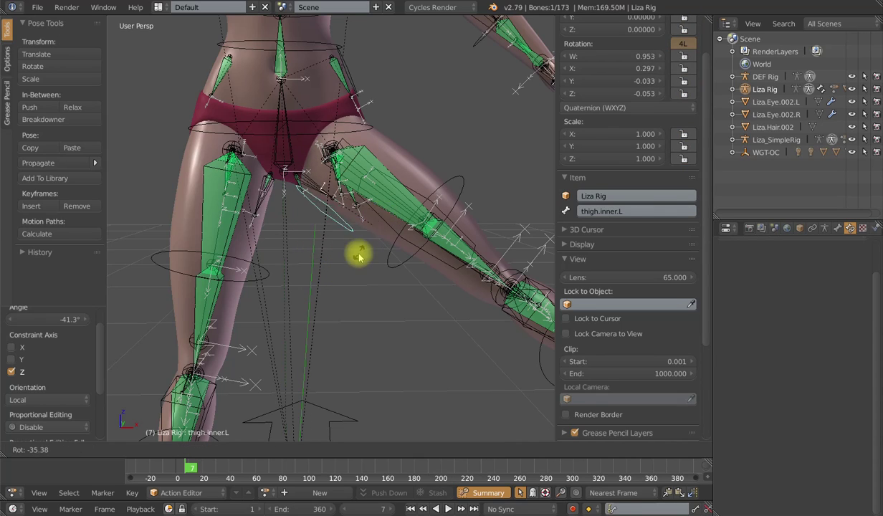
pyautogui.press('Escape')
pyautogui.rightClick(295, 184)
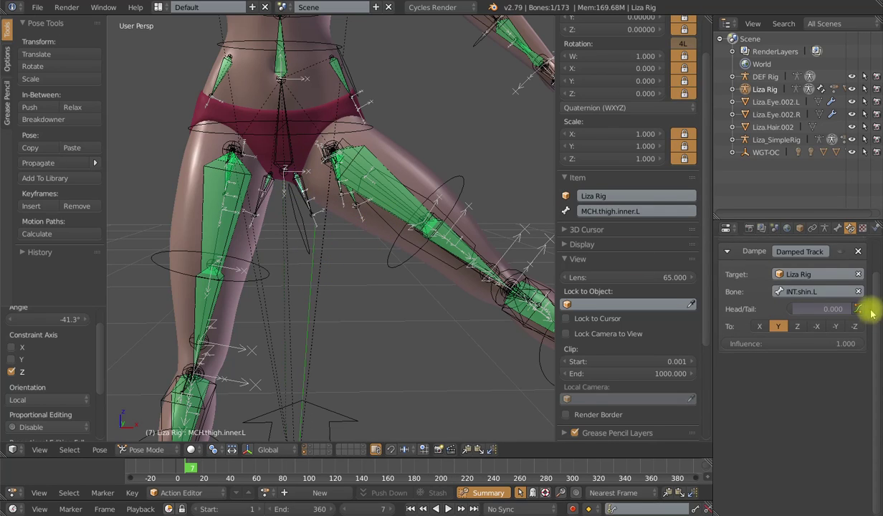
# Raise the leg further by rotating the INT.thigh.L control about -22° around its local Z axis
pyautogui.scroll(-3, 442, 232)
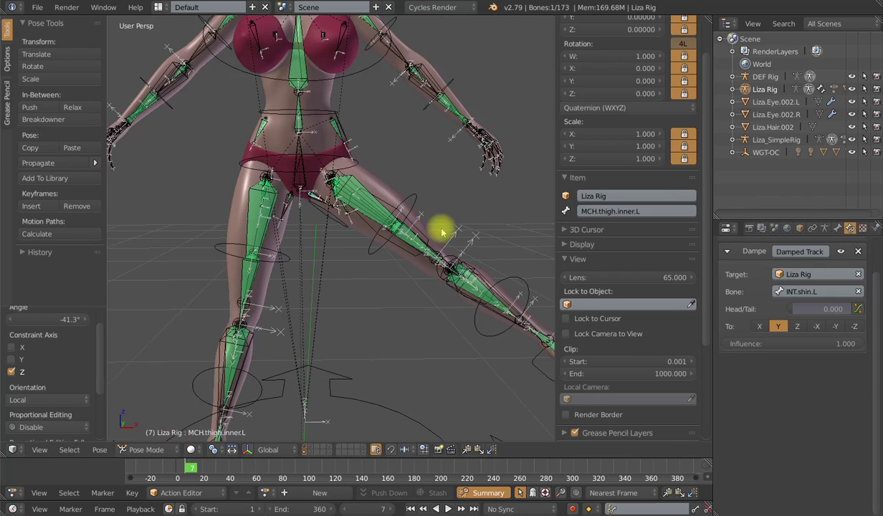
pyautogui.rightClick(410, 194)
pyautogui.keyDown('shift'); pyautogui.moveTo(410, 193); pyautogui.dragTo(420, 286, button='middle'); pyautogui.keyUp('shift')
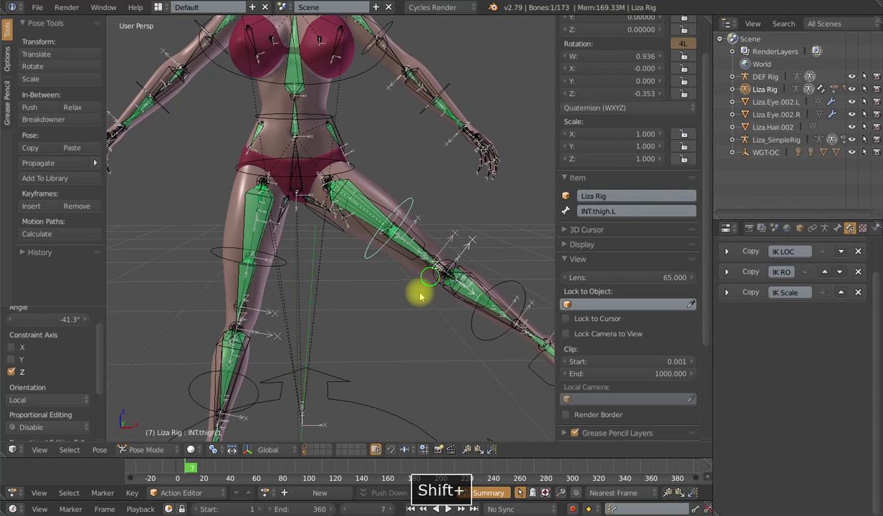
pyautogui.scroll(3, 415, 290)
pyautogui.press('r')
pyautogui.press('z')
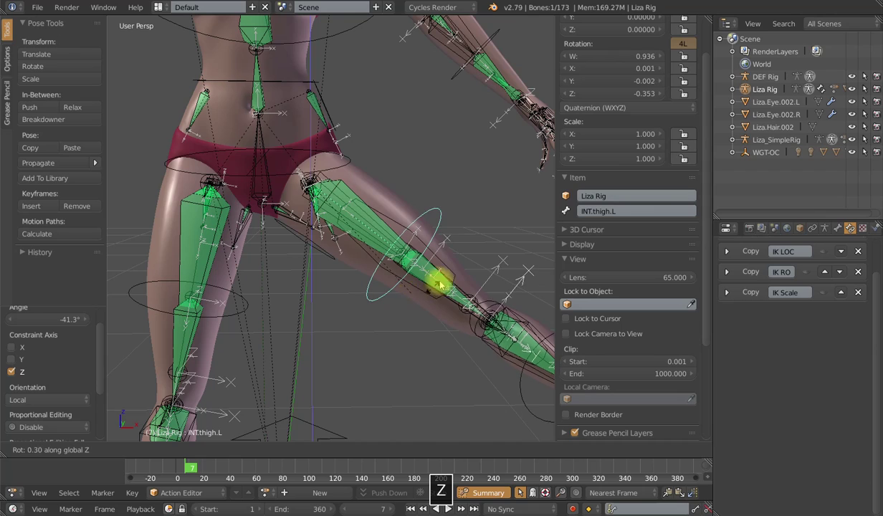
pyautogui.press('Escape')
pyautogui.press('r')
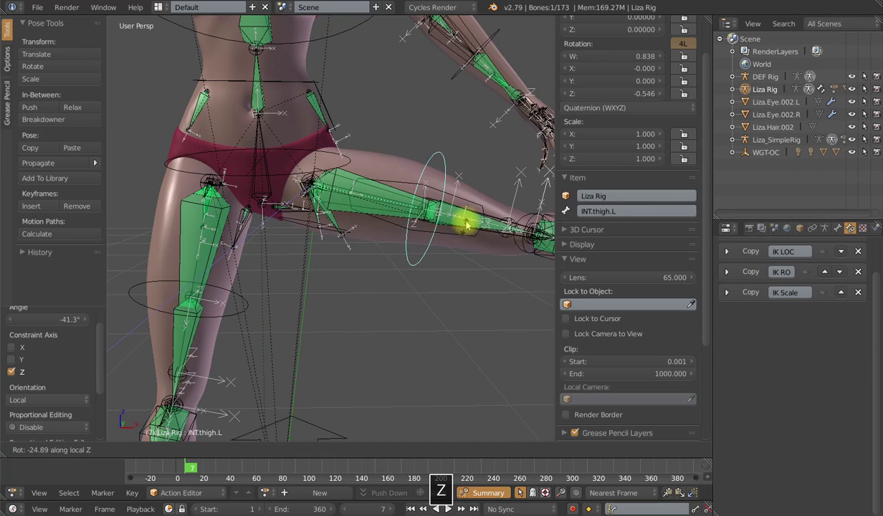
pyautogui.click(453, 232)
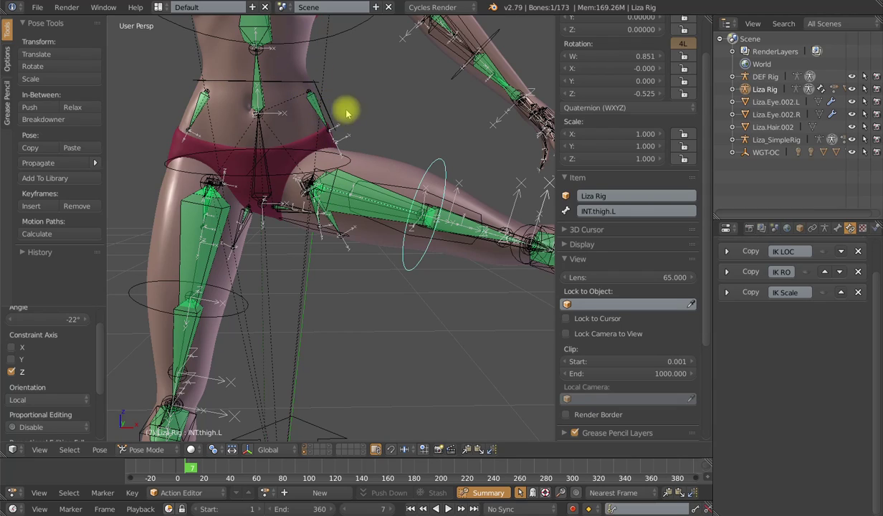
# Compare the constraints of the DEF.hip.outer.L bone, the hip.outer.L control and the DEF.hips bone
pyautogui.rightClick(309, 97)
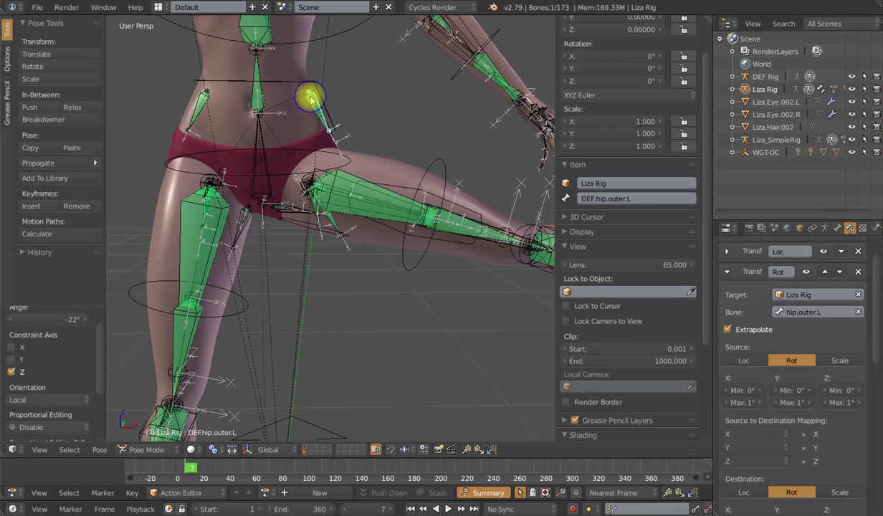
pyautogui.rightClick(320, 97)
pyautogui.keyDown('shift'); pyautogui.moveTo(323, 106); pyautogui.dragTo(337, 179, button='middle'); pyautogui.keyUp('shift')
pyautogui.scroll(3, 336, 179)
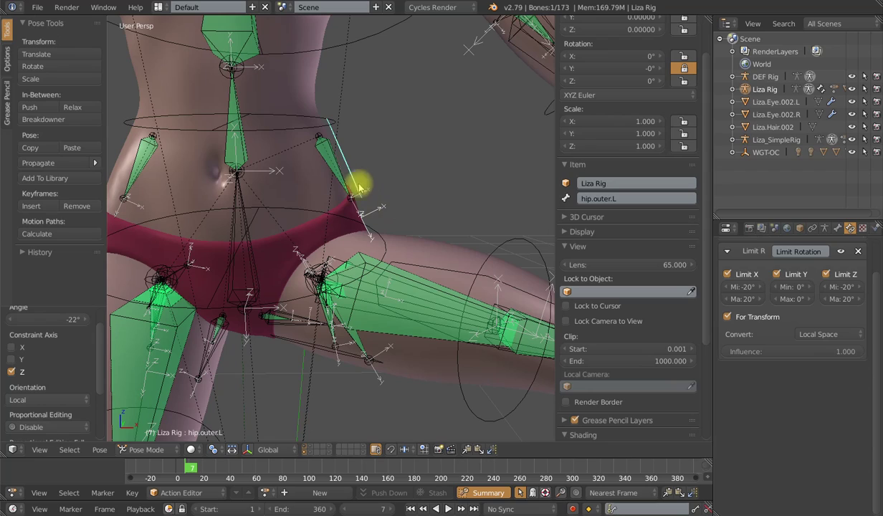
pyautogui.rightClick(333, 166)
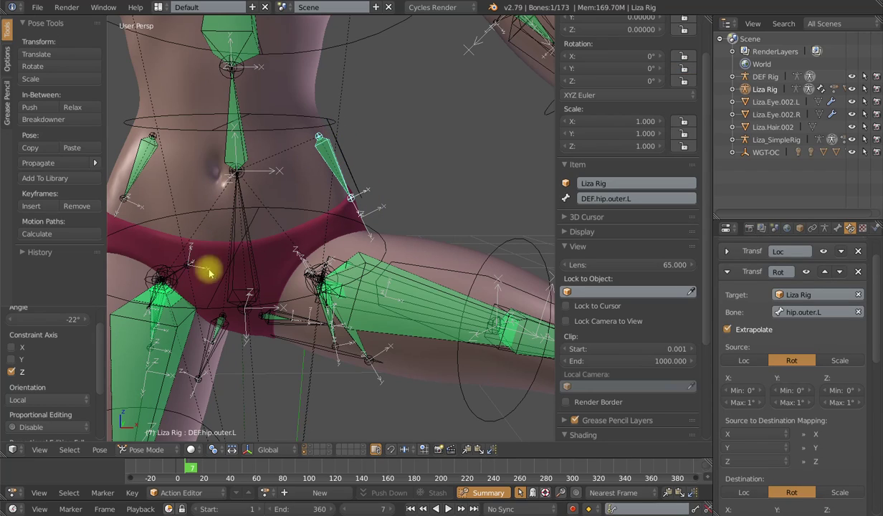
pyautogui.rightClick(240, 243)
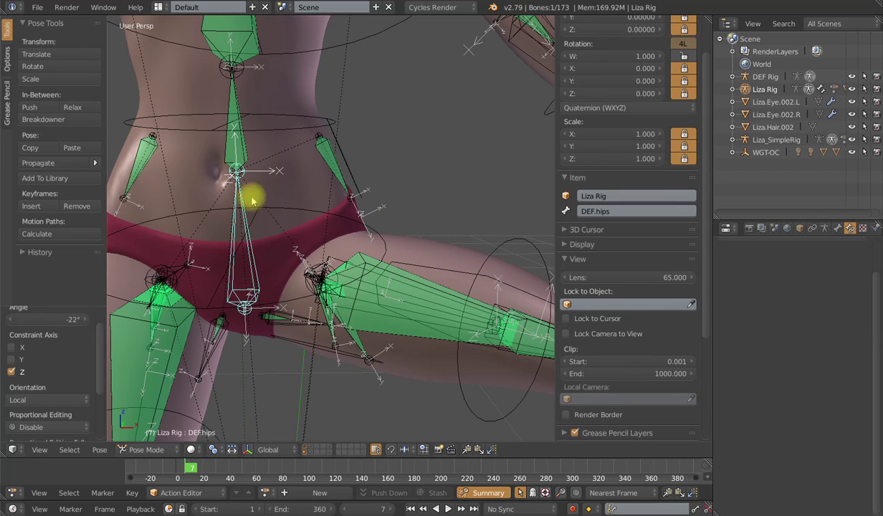
pyautogui.rightClick(339, 174)
pyautogui.scroll(-3, 338, 179)
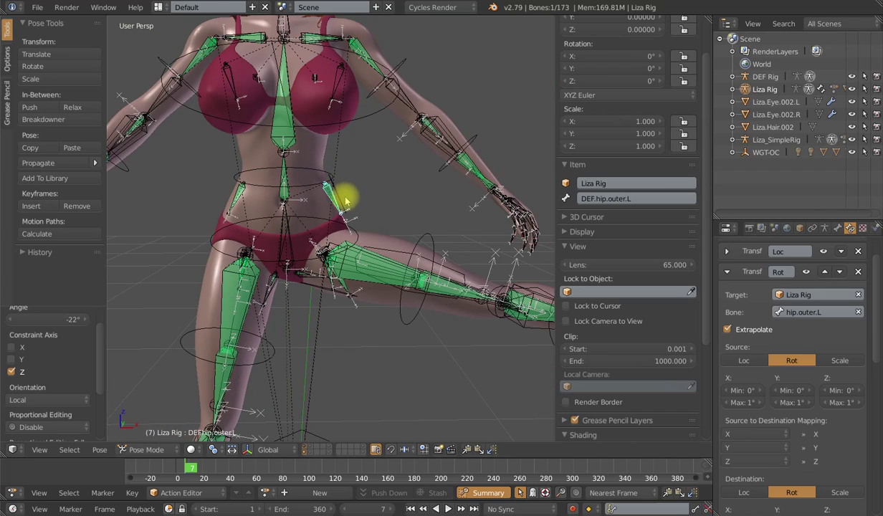
# Rotate the hip.outer.L control about -1.95° around its local Z axis
pyautogui.rightClick(346, 200)
pyautogui.scroll(2, 354, 193)
pyautogui.press('r')
pyautogui.press('z')
pyautogui.press('z')
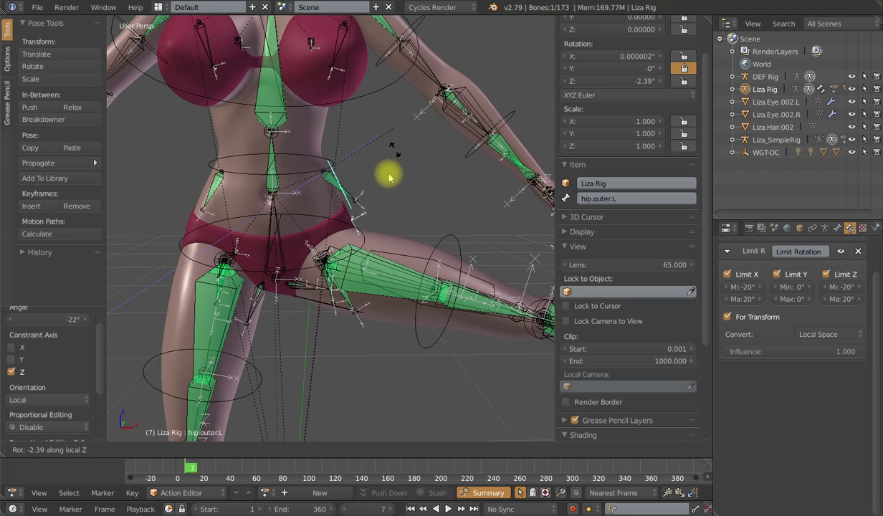
pyautogui.keyDown('shift'); pyautogui.click(349, 220); pyautogui.keyUp('shift')
# Switch Liza.Body to Weight Paint mode and display the weights of DEF.hip.outer.L from behind
pyautogui.moveTo(350, 220); pyautogui.dragTo(326, 207, button='middle')
pyautogui.scroll(2, 309, 213)
pyautogui.rightClick(342, 154)
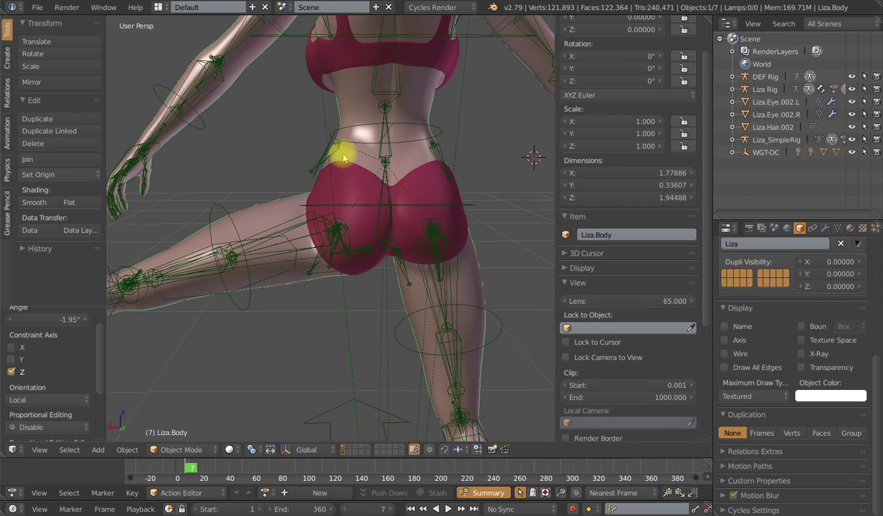
pyautogui.hotkey('ctrl', 'Tab')
pyautogui.keyDown('shift'); pyautogui.moveTo(349, 190); pyautogui.dragTo(357, 207, button='middle'); pyautogui.keyUp('shift')
pyautogui.scroll(2, 354, 204)
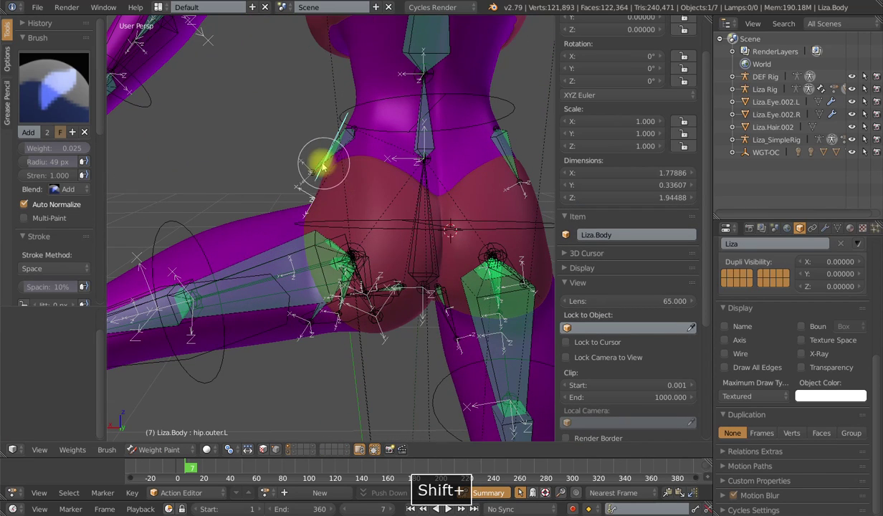
pyautogui.rightClick(315, 168)
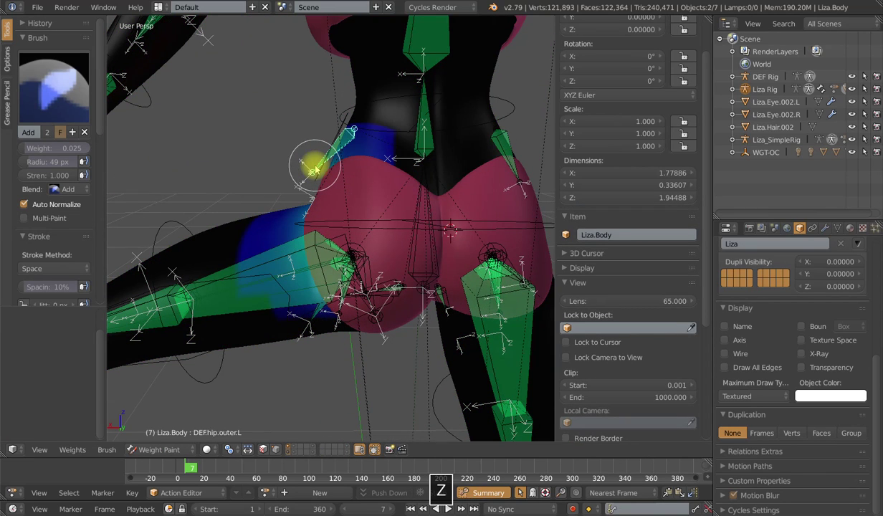
# Show the body in wireframe and check how the DEF.hip.outer.L weights spread over the hip and upper thigh
pyautogui.press('z')
pyautogui.moveTo(346, 218)
pyautogui.keyDown('shift'); pyautogui.mouseDown(button='middle')
pyautogui.moveTo(365, 237)
pyautogui.moveTo(365, 282)
pyautogui.moveTo(352, 127)
pyautogui.moveTo(360, 187)
pyautogui.moveTo(382, 109)
pyautogui.mouseUp(button='middle'); pyautogui.keyUp('shift')
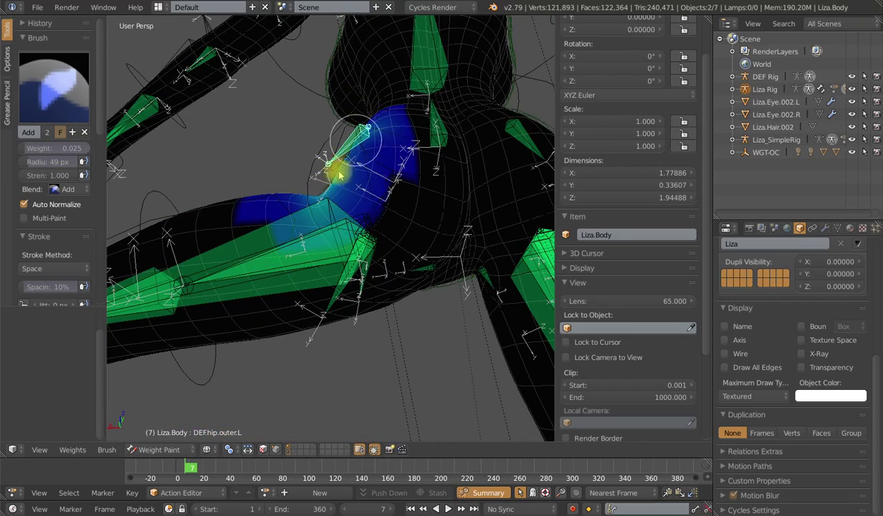
pyautogui.moveTo(190, 211); pyautogui.dragTo(322, 175, button='middle')
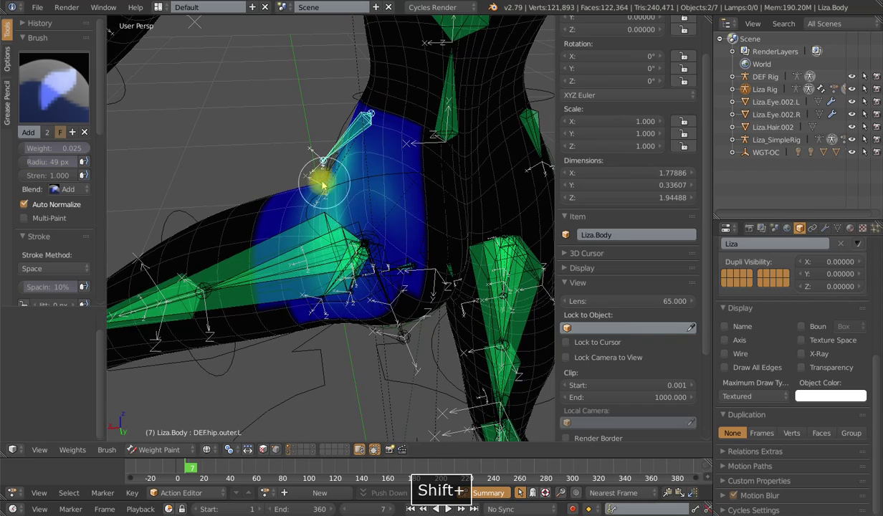
pyautogui.keyDown('shift'); pyautogui.moveTo(335, 223); pyautogui.dragTo(368, 228, button='middle'); pyautogui.keyUp('shift')
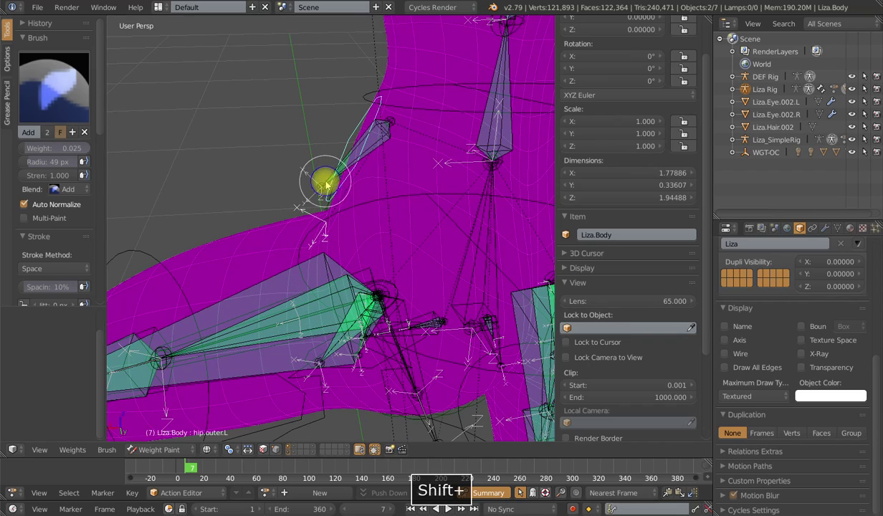
# Scale the DEF.hip.outer.L bone to about 0.730 along local Y and rotate it about -1.35° around local Z
pyautogui.scroll(-3, 331, 173)
pyautogui.press('s')
pyautogui.press('y')
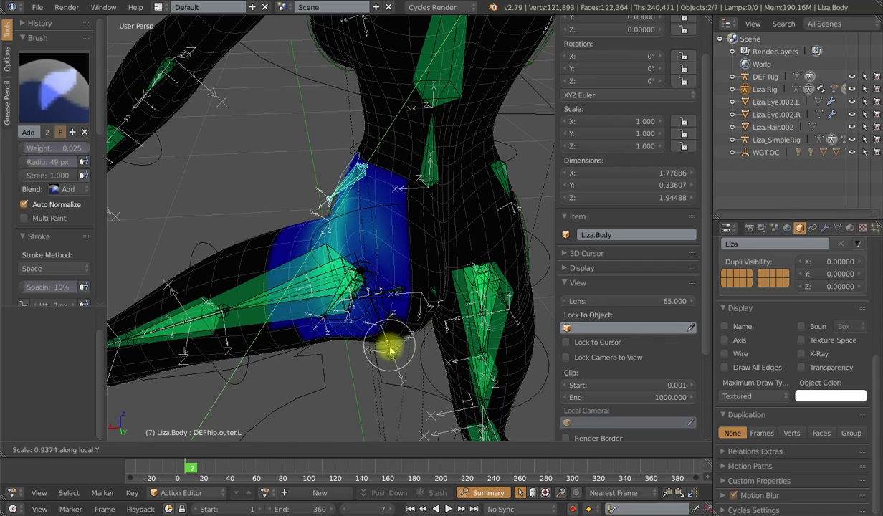
pyautogui.click(384, 306)
pyautogui.press('r')
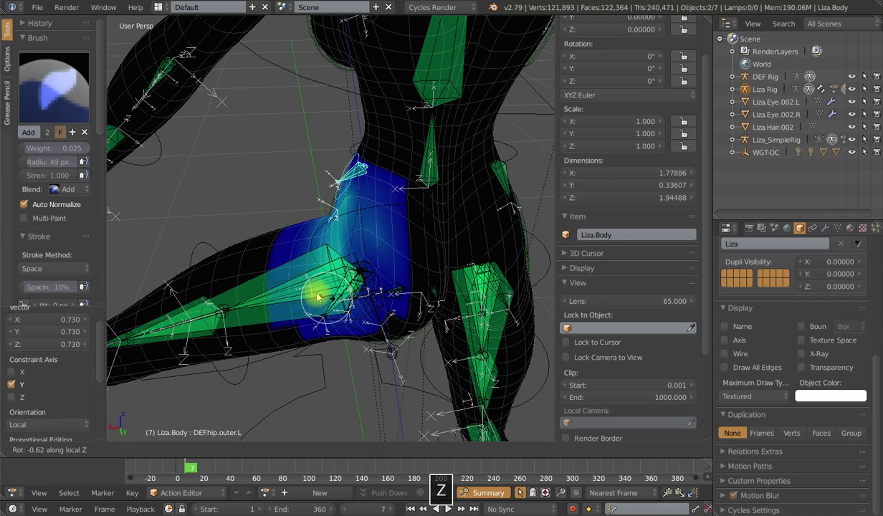
pyautogui.click(297, 278)
pyautogui.moveTo(346, 281); pyautogui.dragTo(356, 166, button='middle')
pyautogui.moveTo(433, 172)
pyautogui.mouseDown(button='middle')
pyautogui.moveTo(227, 242)
pyautogui.moveTo(388, 253)
pyautogui.moveTo(355, 247)
pyautogui.mouseUp(button='middle')
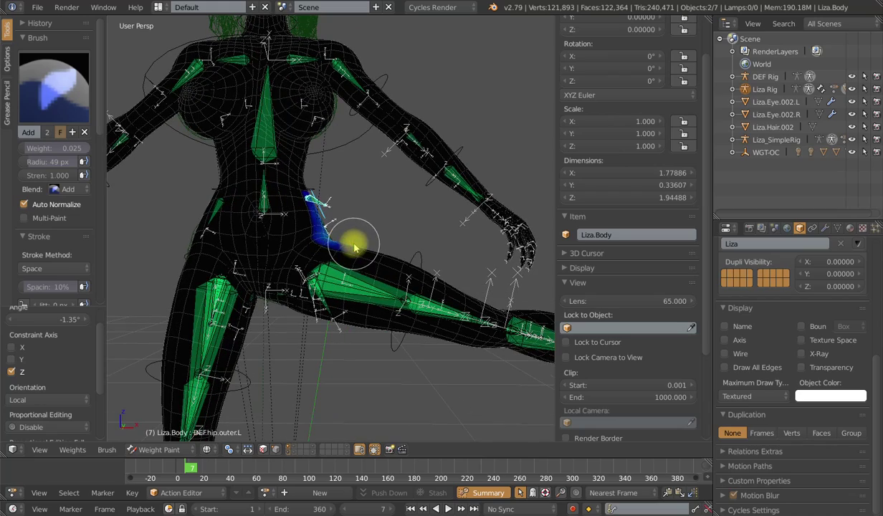
pyautogui.scroll(5, 347, 238)
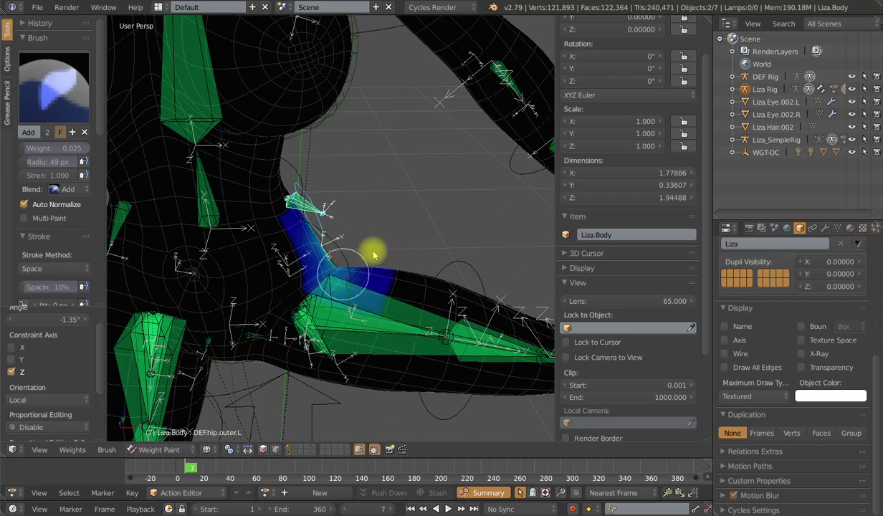
# Select all bones of the rig and clear their pose location, rotation and scale to restore the rest pose
pyautogui.scroll(-5, 364, 268)
pyautogui.press('a')
pyautogui.hotkey('alt', 'g')
pyautogui.hotkey('alt', 'r')
pyautogui.hotkey('alt', 's')
# Leave Weight Paint mode for solid shading and return to posing the Liza Rig, with the hips control selected and the armature settings open
pyautogui.scroll(-3, 358, 280)
pyautogui.moveTo(351, 292); pyautogui.dragTo(319, 291, button='middle')
pyautogui.hotkey('ctrl', 'Tab')
pyautogui.press('z')
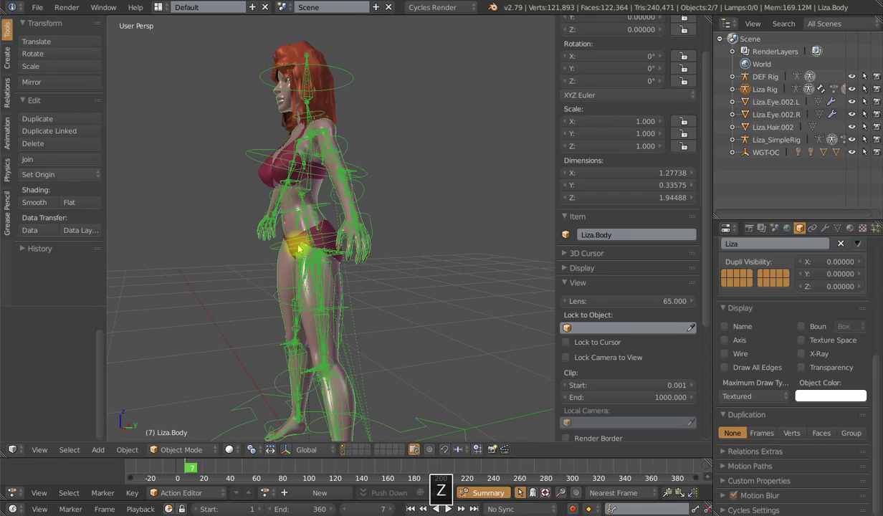
pyautogui.rightClick(284, 248)
pyautogui.hotkey('ctrl', 'Tab')
pyautogui.moveTo(284, 248); pyautogui.dragTo(351, 257, button='middle')
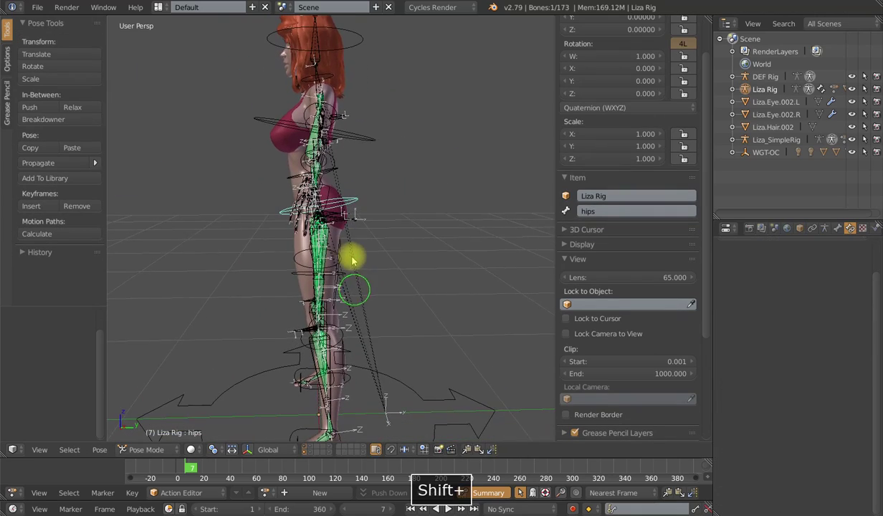
pyautogui.click(824, 229)
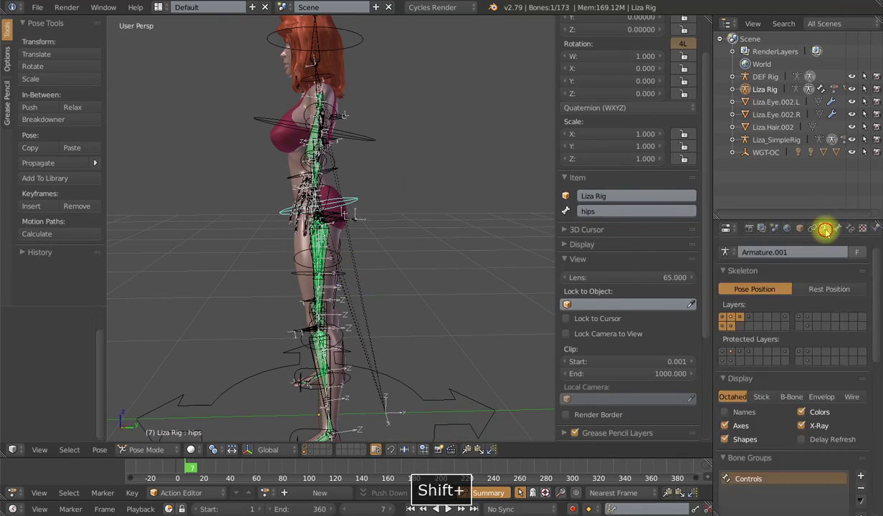
# Hide the first armature layer in both rows and select the glutes.L control at the hip for a close look
pyautogui.keyDown('shift'); pyautogui.click(724, 323); pyautogui.keyUp('shift')
pyautogui.keyDown('shift'); pyautogui.click(723, 327); pyautogui.keyUp('shift')
pyautogui.moveTo(341, 295); pyautogui.dragTo(388, 168, button='middle')
pyautogui.scroll(3, 386, 258)
pyautogui.scroll(2, 369, 260)
pyautogui.rightClick(390, 168)
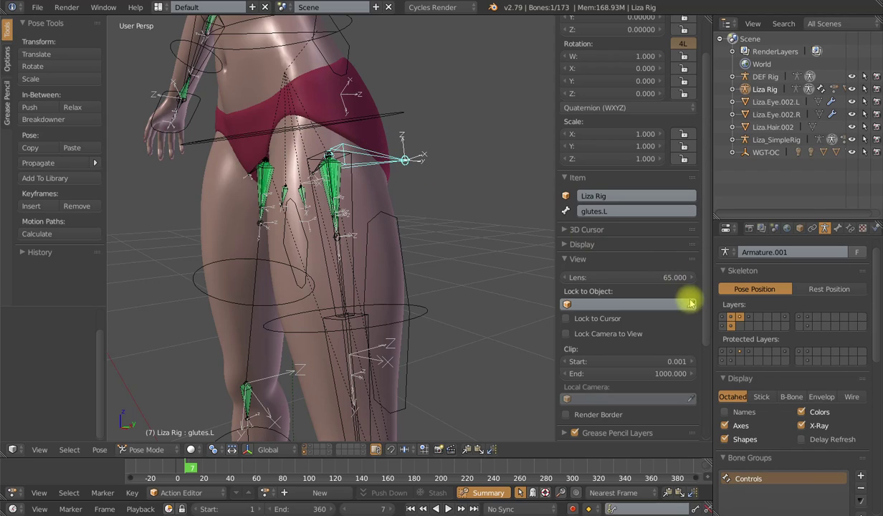
pyautogui.scroll(-2, 385, 159)
pyautogui.keyDown('shift'); pyautogui.moveTo(347, 172); pyautogui.dragTo(342, 193, button='middle'); pyautogui.keyUp('shift')
pyautogui.scroll(2, 342, 189)
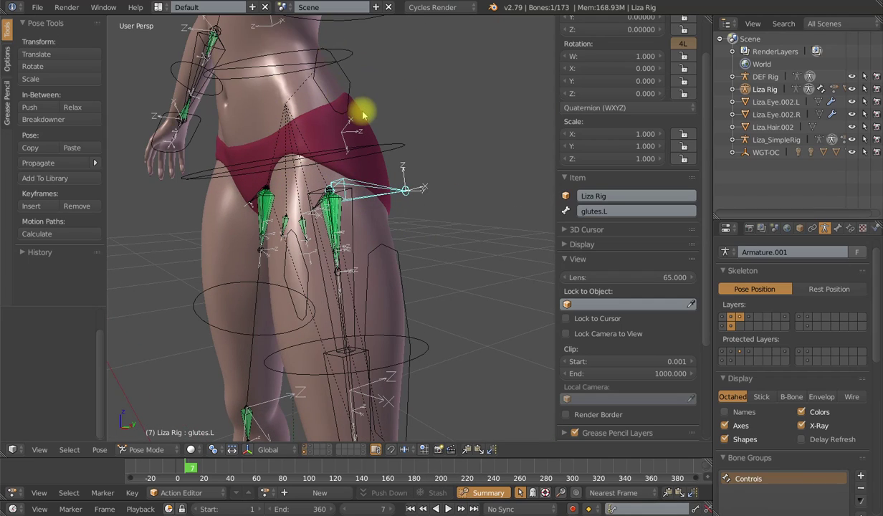
# Try rotating the INT.thigh.L control around its local X axis to test the response of the glutes.L control
pyautogui.scroll(-2, 315, 125)
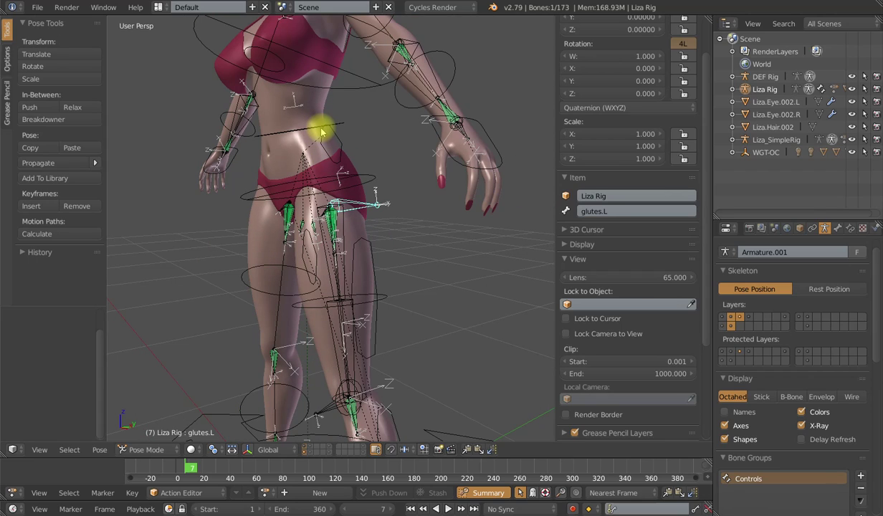
pyautogui.keyDown('shift'); pyautogui.moveTo(366, 226); pyautogui.dragTo(361, 157, button='middle'); pyautogui.keyUp('shift')
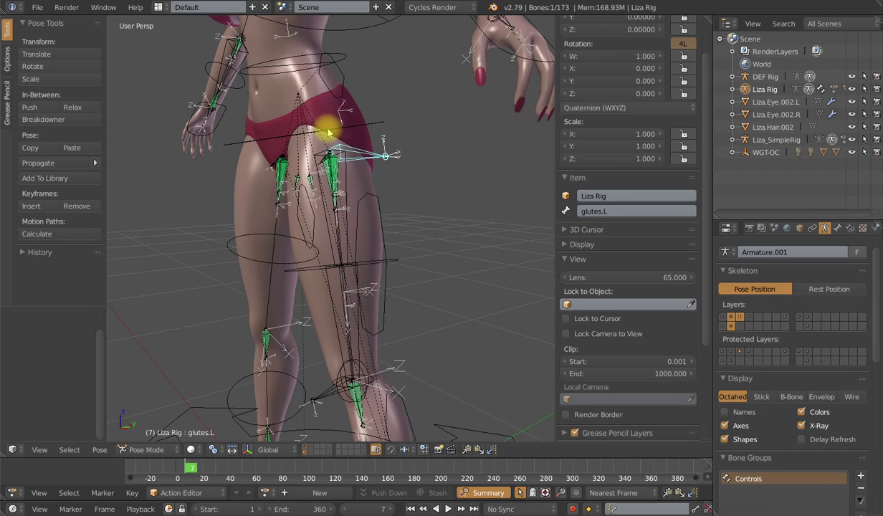
pyautogui.scroll(-3, 344, 134)
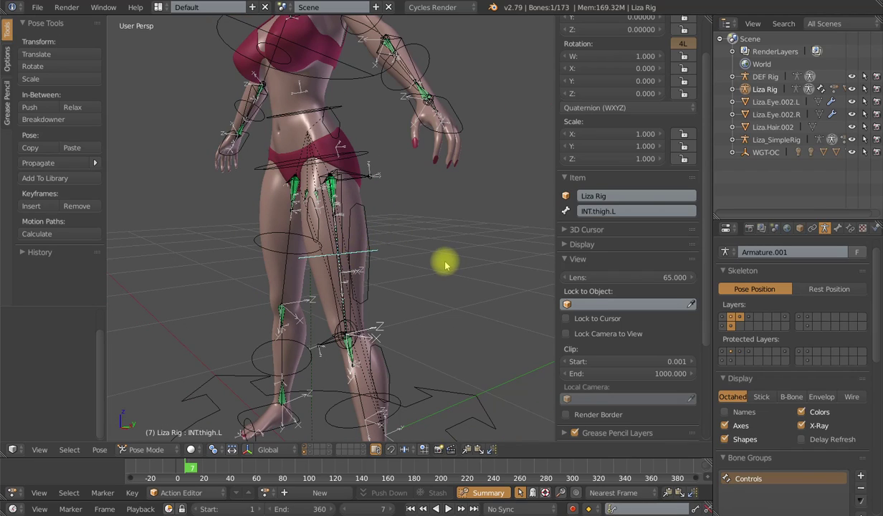
pyautogui.press('r')
pyautogui.press('x')
pyautogui.press('x')
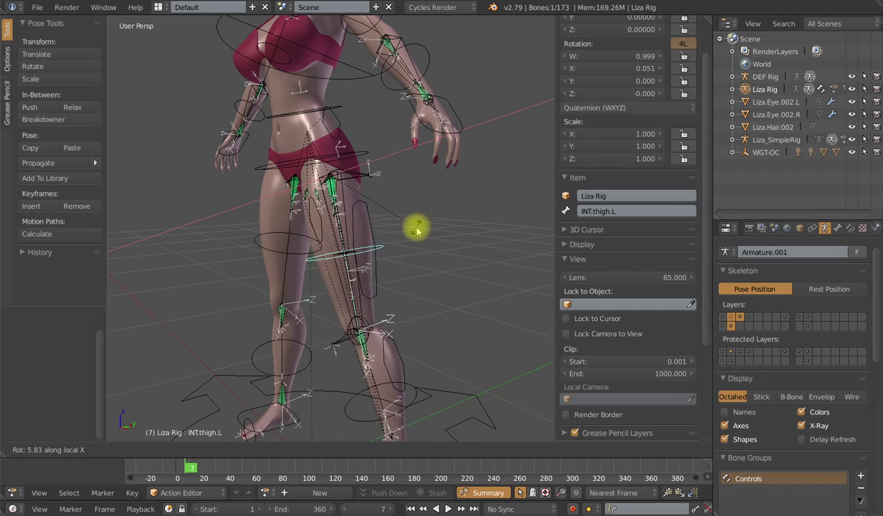
pyautogui.scroll(3, 355, 246)
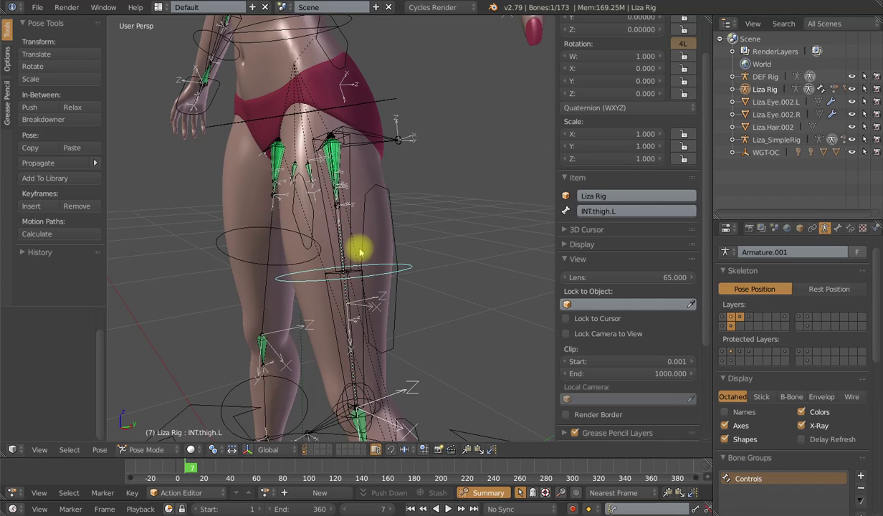
# Inspect the MCH.GLUTES.L bone in the left thigh, comparing its placement with the INT.thigh.L control
pyautogui.rightClick(338, 204)
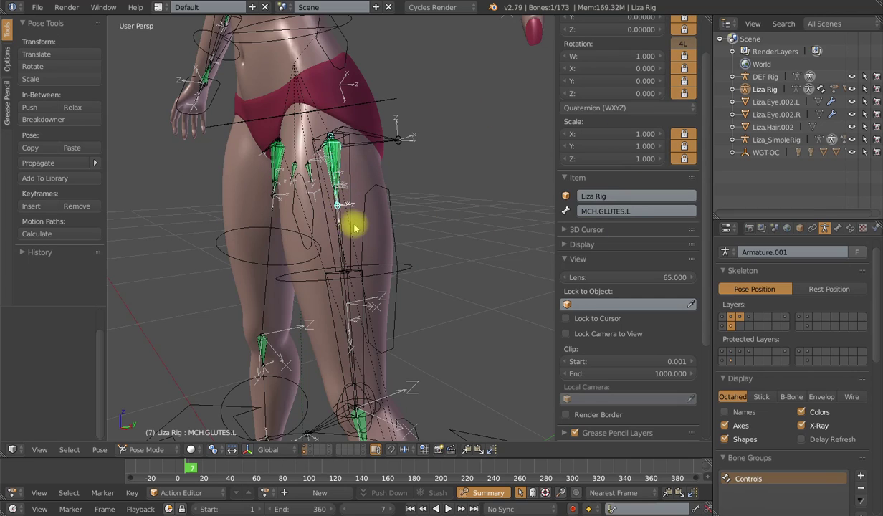
pyautogui.moveTo(355, 221); pyautogui.dragTo(369, 220, button='middle')
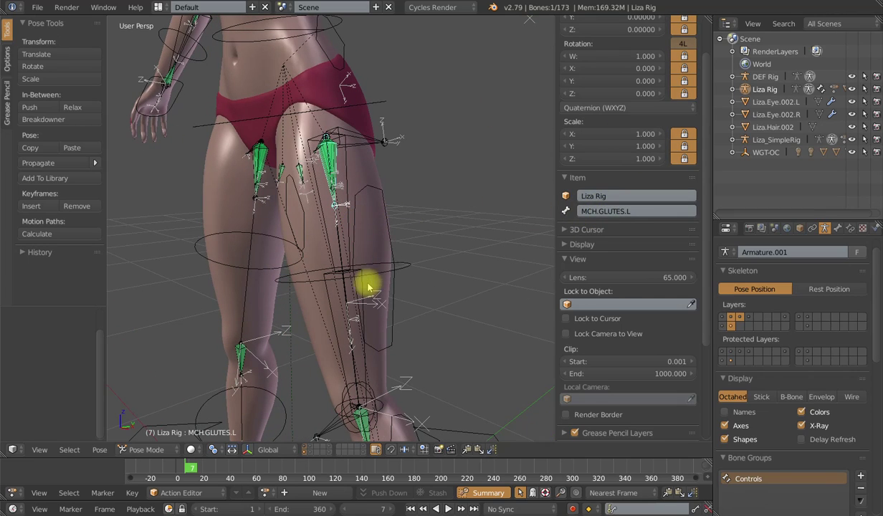
pyautogui.rightClick(393, 270)
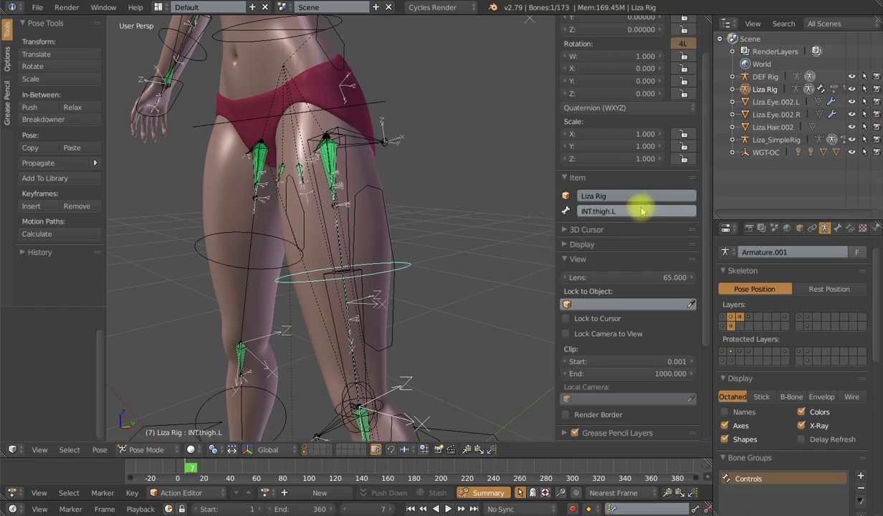
pyautogui.rightClick(335, 206)
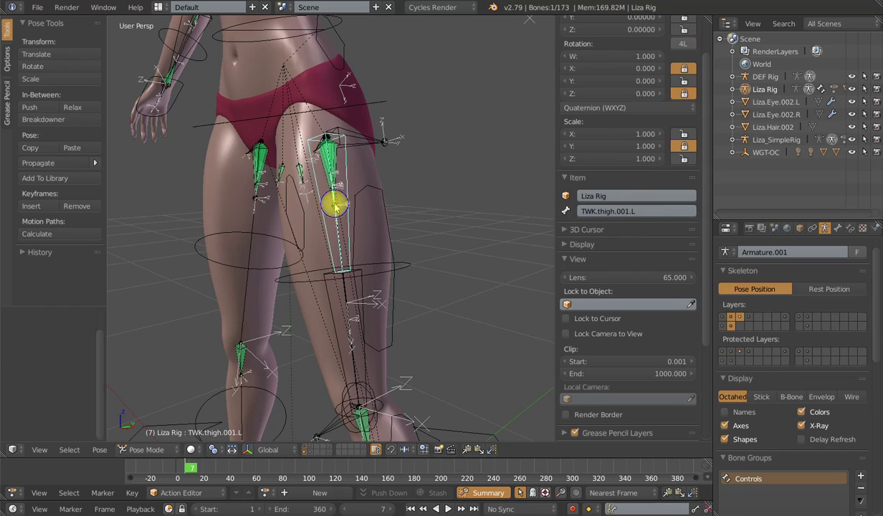
pyautogui.rightClick(335, 206)
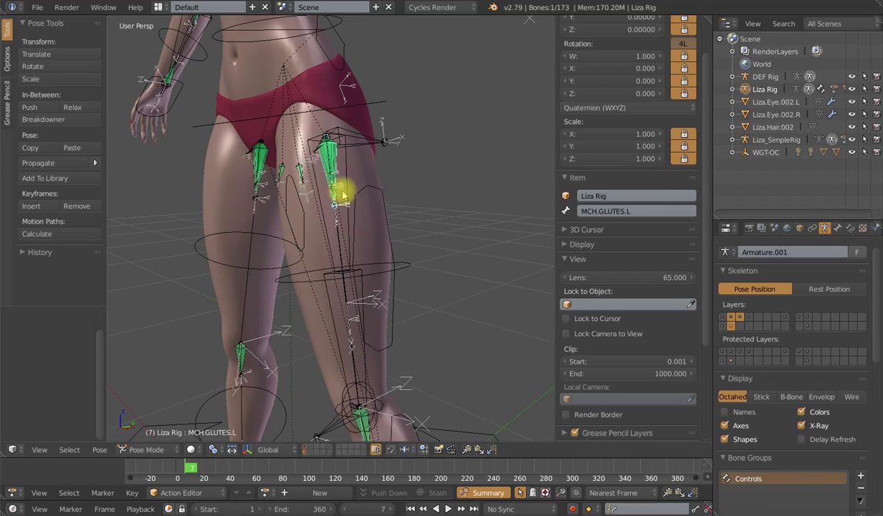
# Reselect the MCH.GLUTES.L bone and show its bone constraints, examining the Copy Rotation targeting DEF.thigh.001.L
pyautogui.scroll(-3, 309, 223)
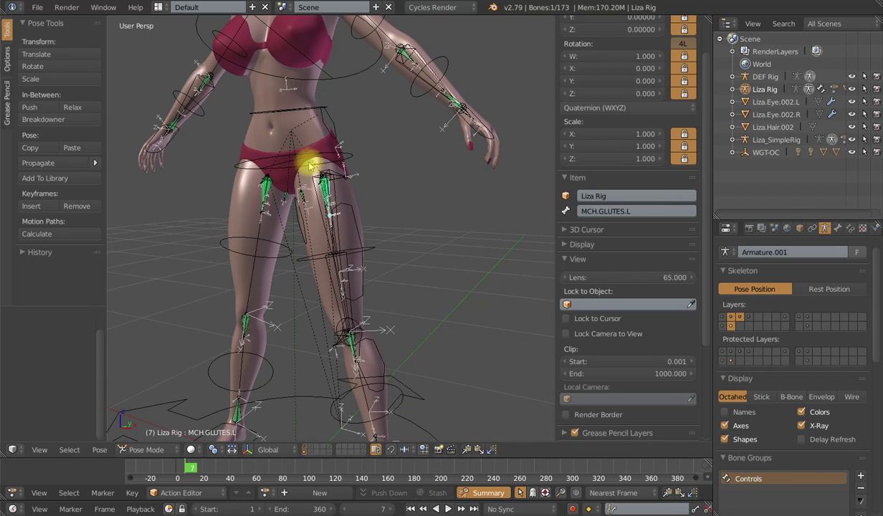
pyautogui.rightClick(356, 267)
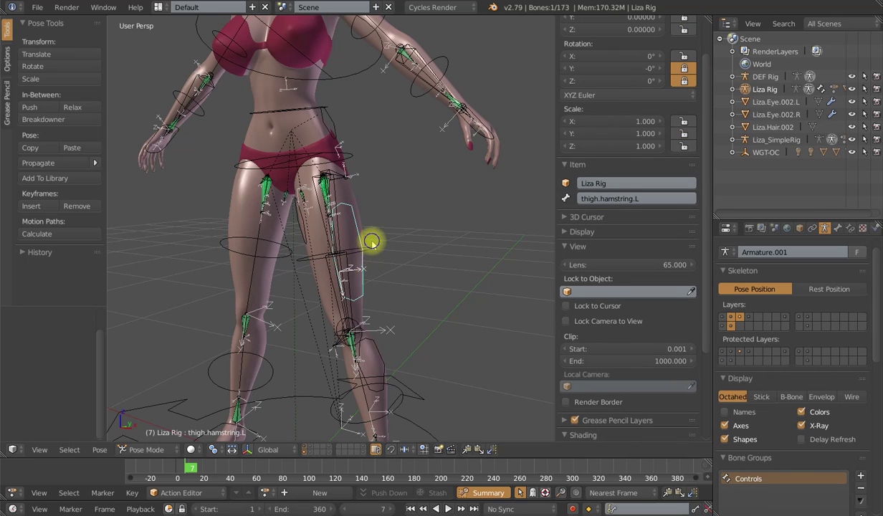
pyautogui.rightClick(372, 246)
pyautogui.scroll(3, 341, 200)
pyautogui.rightClick(328, 203)
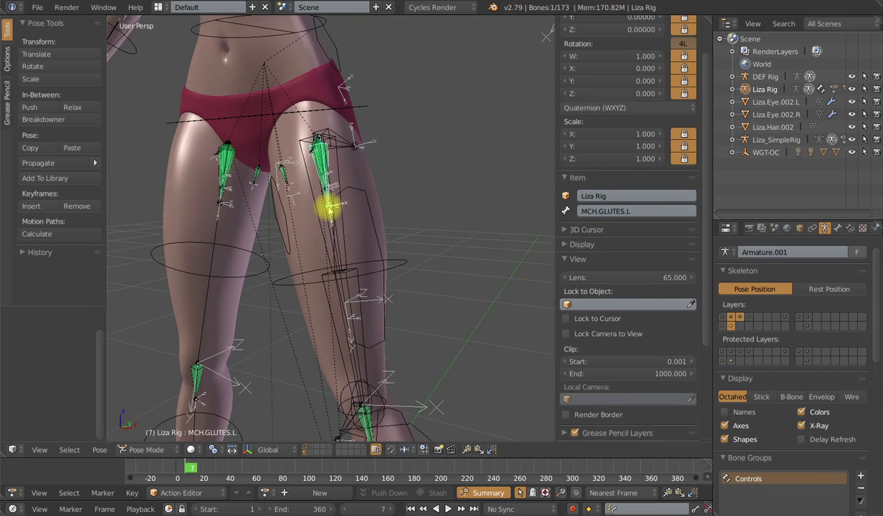
pyautogui.click(848, 228)
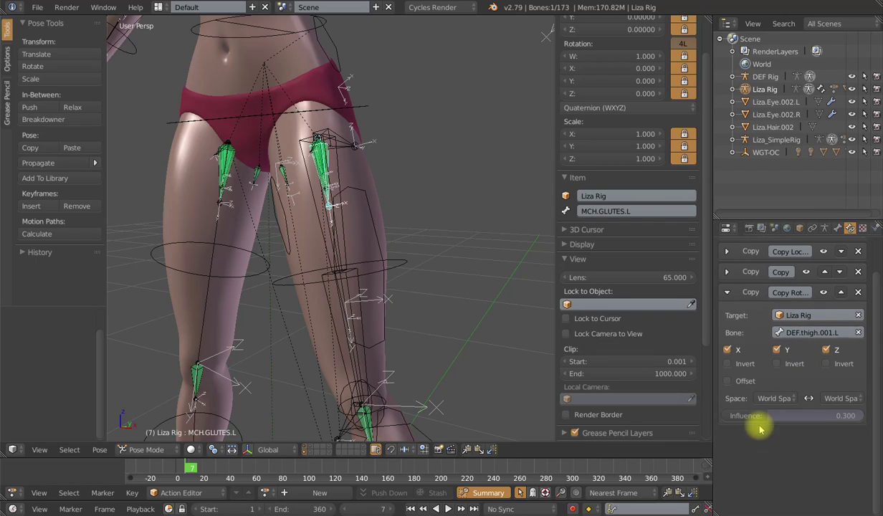
# Rotate the INT.thigh.L control about -36.7° around its local X axis to raise the left leg forward
pyautogui.moveTo(379, 294); pyautogui.dragTo(331, 270, button='middle')
pyautogui.rightClick(319, 274)
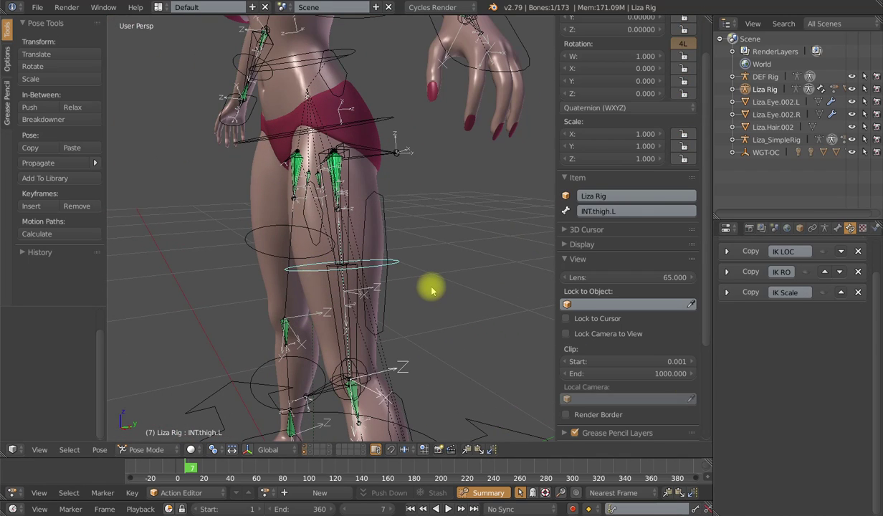
pyautogui.press('r')
pyautogui.press('x')
pyautogui.press('x')
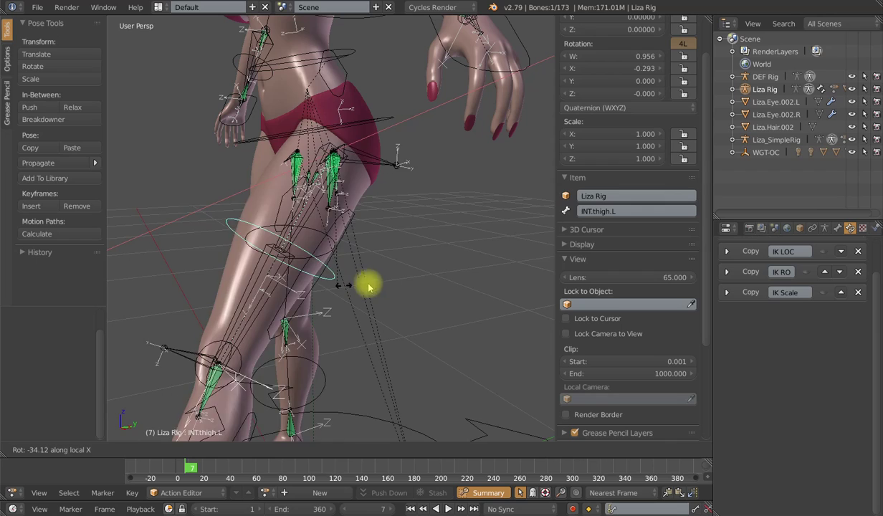
pyautogui.click(337, 295)
pyautogui.moveTo(331, 299); pyautogui.dragTo(367, 309, button='middle')
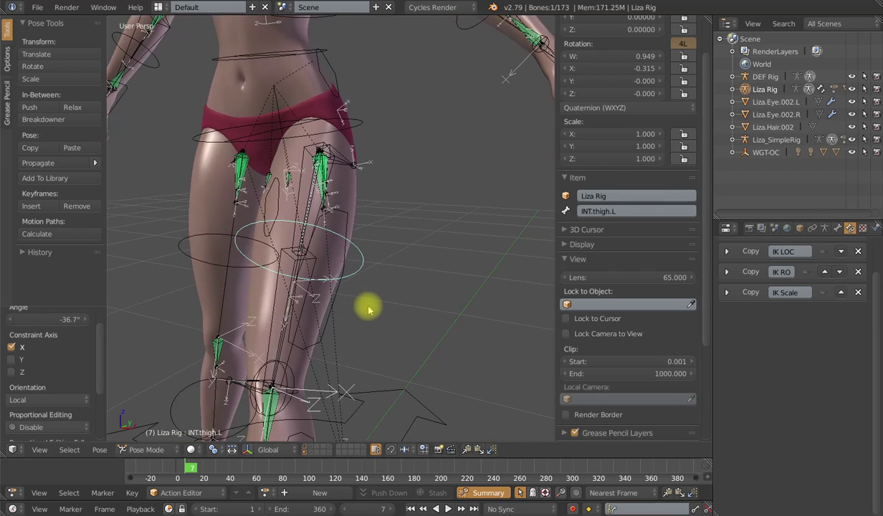
# Twist the INT.thigh.L control about 2.73° around its local Y axis
pyautogui.press('r')
pyautogui.press('y')
pyautogui.press('y')
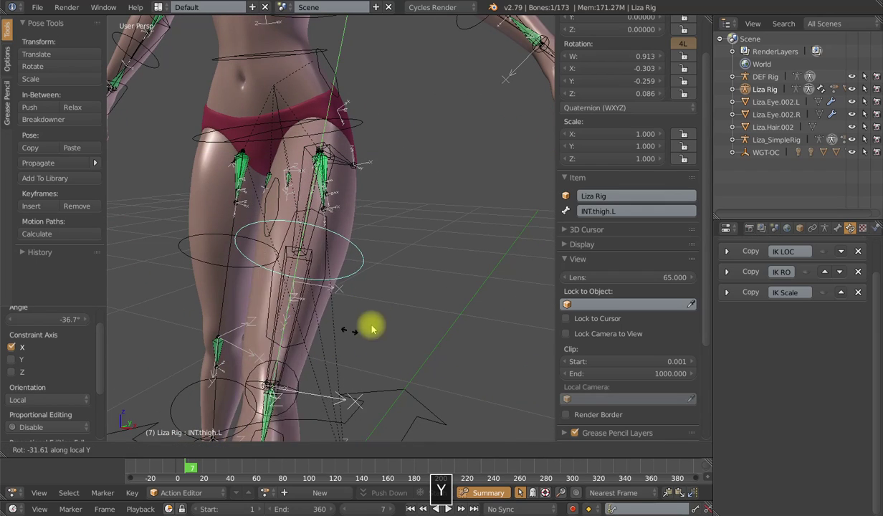
pyautogui.click(358, 259)
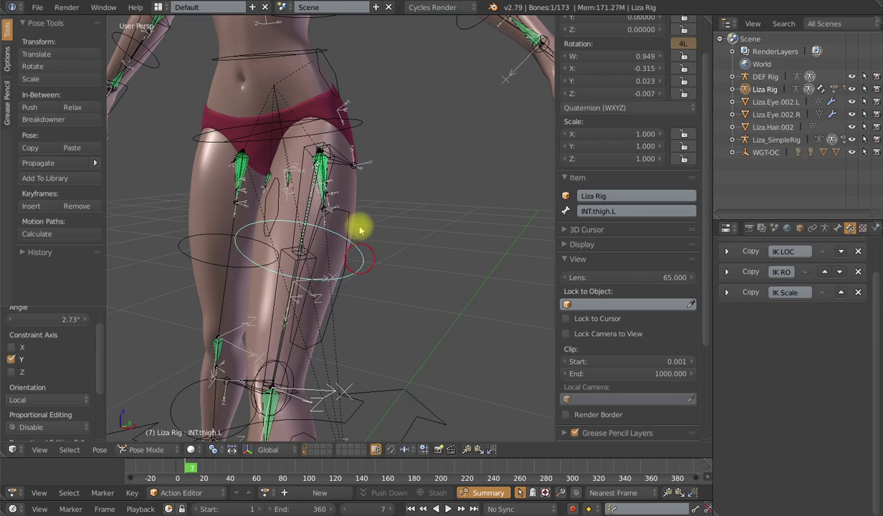
# Try twisting the glutes.L control around its local Y axis
pyautogui.rightClick(351, 162)
pyautogui.press('r')
pyautogui.press('y')
pyautogui.press('y')
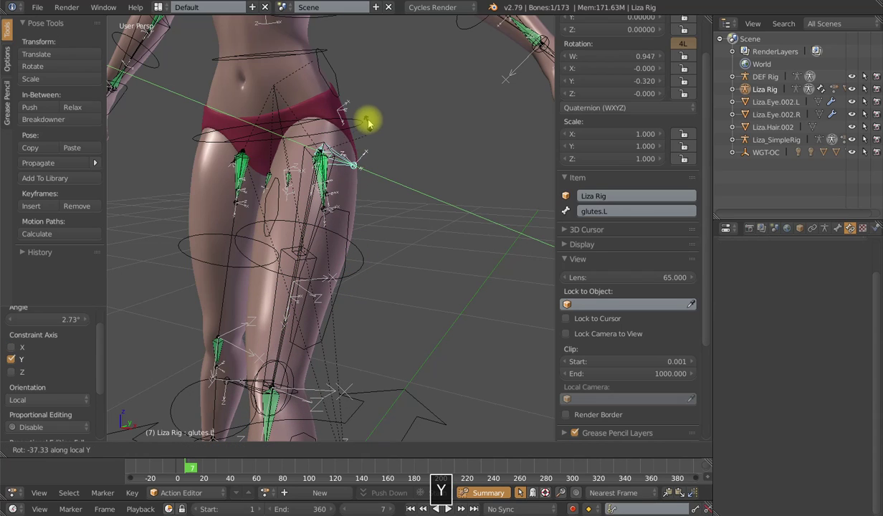
pyautogui.press('Escape')
# Select all visible bones of the rig and clear their pose transforms to restore the rest pose
pyautogui.scroll(-4, 373, 223)
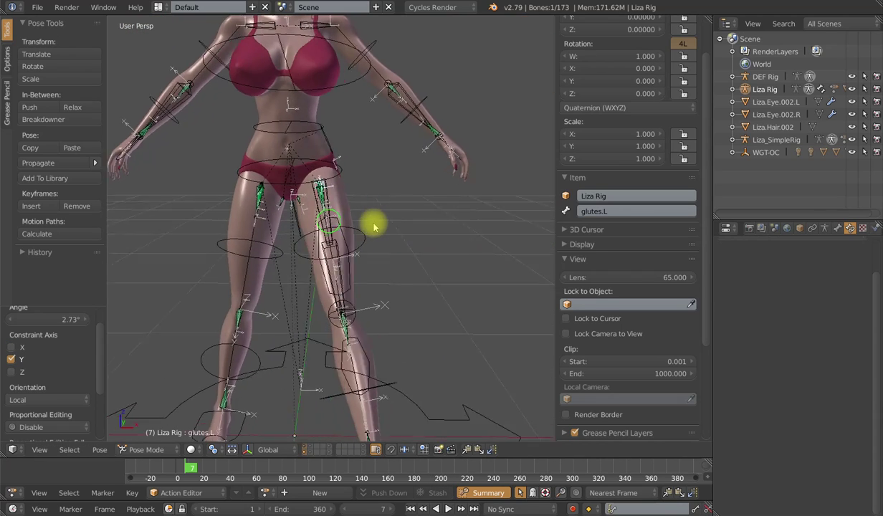
pyautogui.press('a')
pyautogui.hotkey('alt', 'g')
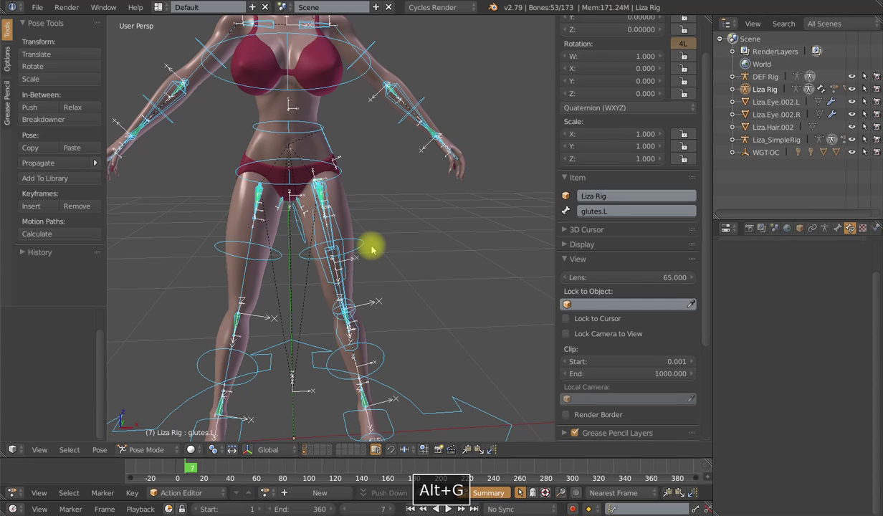
pyautogui.hotkey('alt', 's')
# Check the glutes.L control again by trying a forward raise of INT.thigh.L around its local X axis
pyautogui.scroll(3, 348, 244)
pyautogui.moveTo(339, 239); pyautogui.dragTo(331, 204, button='middle')
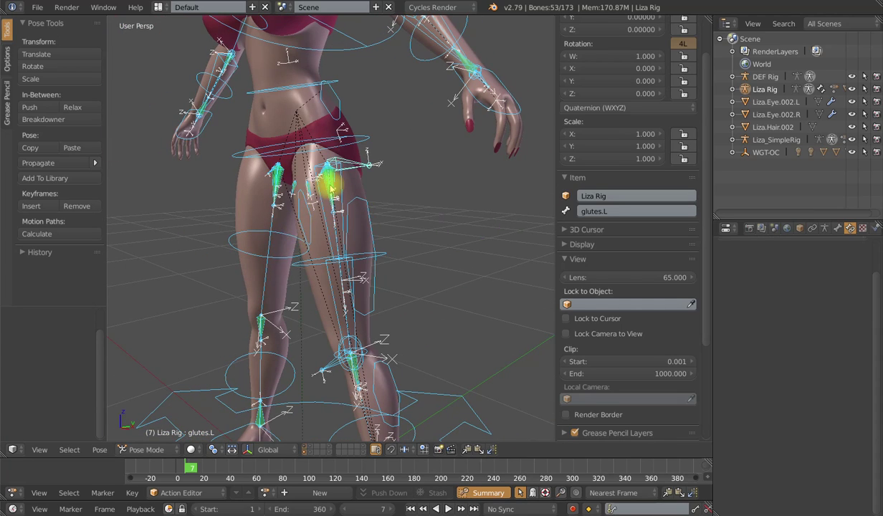
pyautogui.rightClick(330, 207)
pyautogui.rightClick(334, 157)
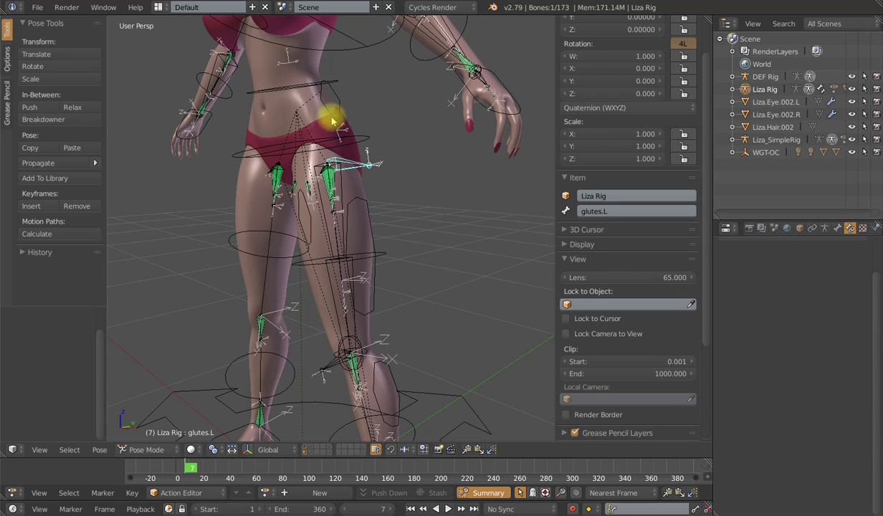
pyautogui.rightClick(297, 258)
pyautogui.press('r')
pyautogui.press('x')
pyautogui.press('x')
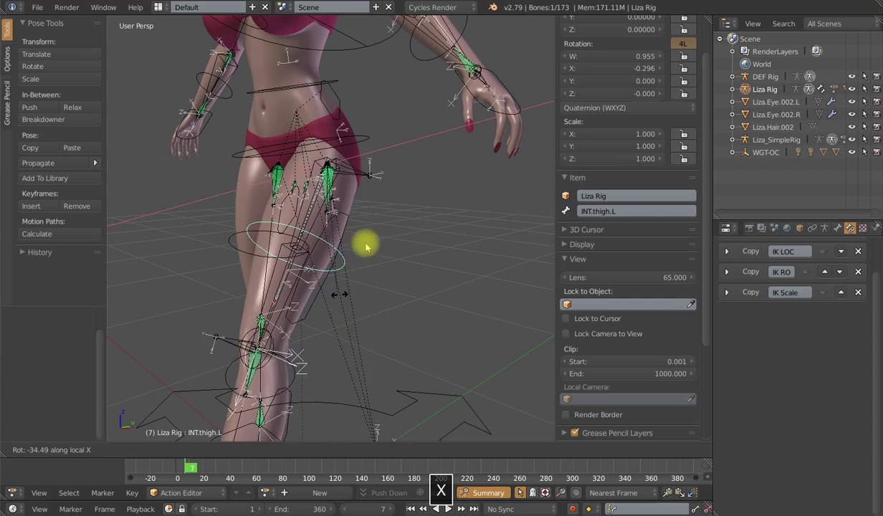
pyautogui.rightClick(392, 251)
# Examine the left lower leg controls, selecting INT.shin.L and the knee.L control in front of the knee
pyautogui.scroll(-3, 387, 265)
pyautogui.moveTo(382, 276); pyautogui.dragTo(316, 295, button='middle')
pyautogui.keyDown('shift'); pyautogui.moveTo(380, 308); pyautogui.dragTo(378, 282, button='middle'); pyautogui.keyUp('shift')
pyautogui.scroll(6, 373, 269)
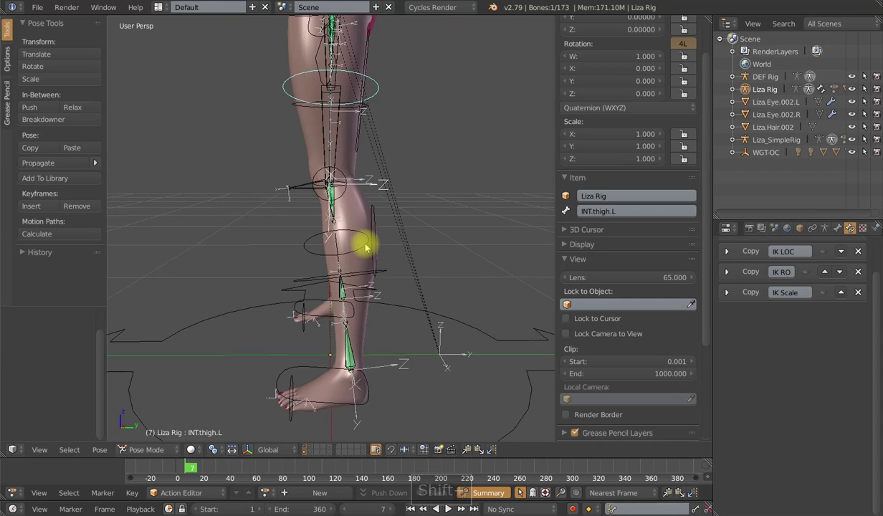
pyautogui.rightClick(296, 239)
pyautogui.moveTo(351, 256); pyautogui.dragTo(297, 175, button='middle')
pyautogui.rightClick(339, 308)
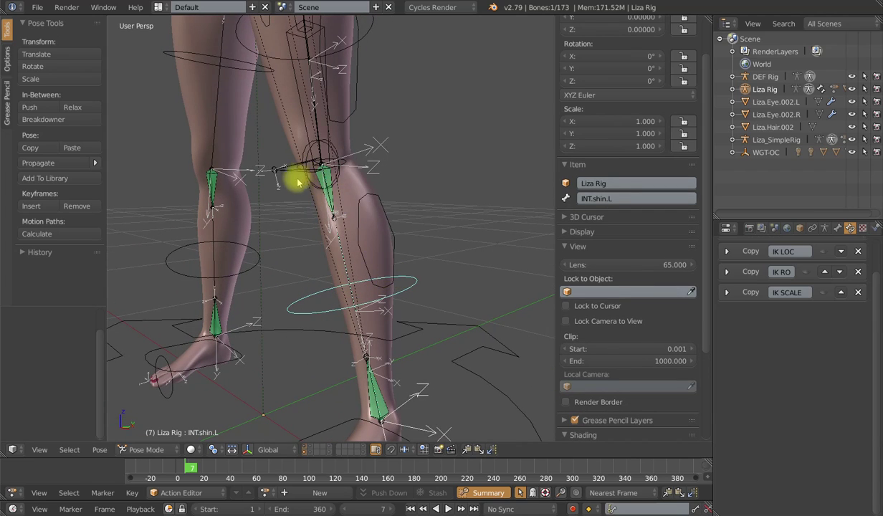
pyautogui.rightClick(292, 180)
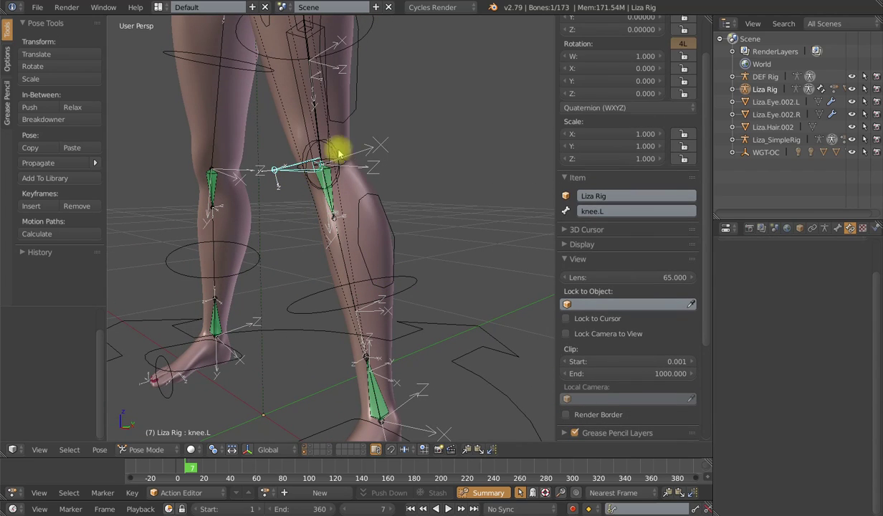
# Inspect the MCH.knee.L bone's Copy Rotation and Copy Location constraints, comparing the bone with the INT.shin.L control
pyautogui.moveTo(368, 244); pyautogui.dragTo(313, 109, button='middle')
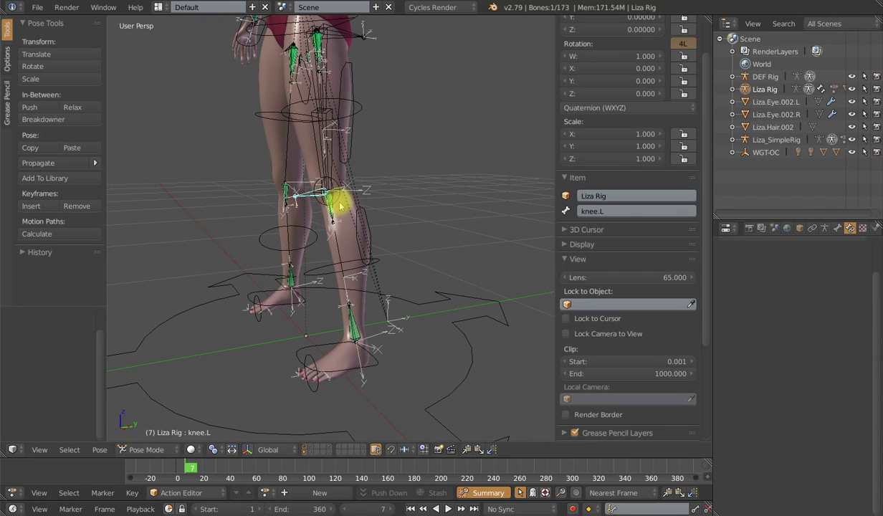
pyautogui.moveTo(363, 295); pyautogui.dragTo(337, 290, button='middle')
pyautogui.rightClick(331, 281)
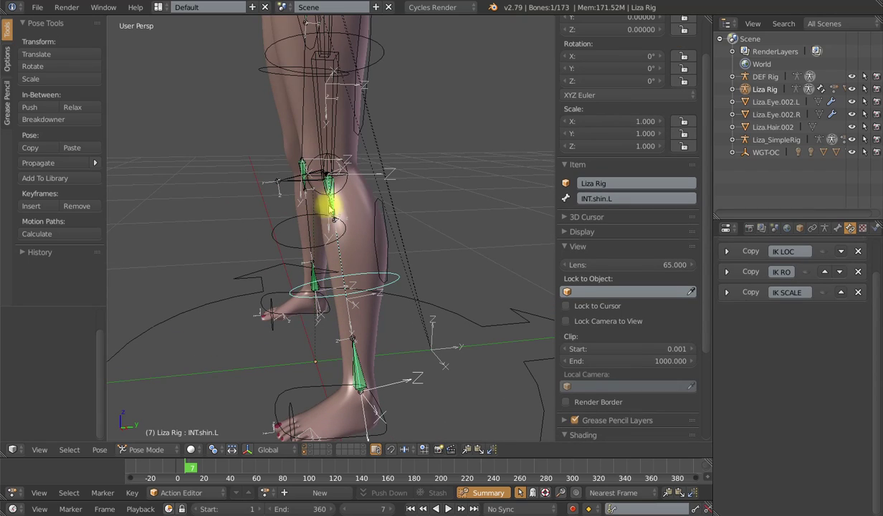
pyautogui.rightClick(331, 209)
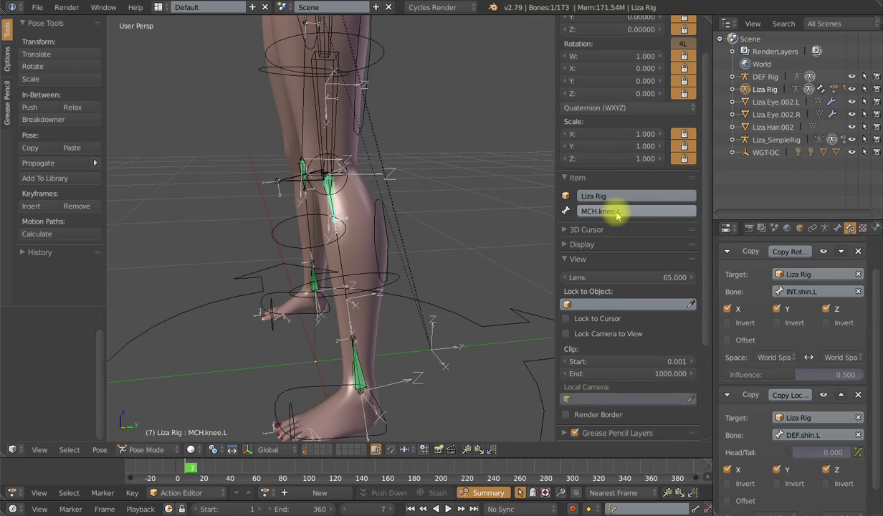
pyautogui.moveTo(380, 270); pyautogui.dragTo(380, 280, button='middle')
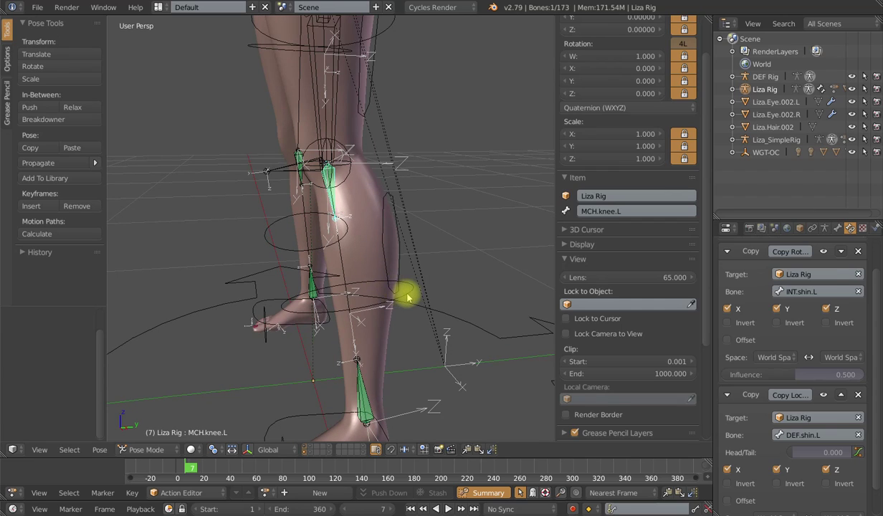
pyautogui.rightClick(406, 297)
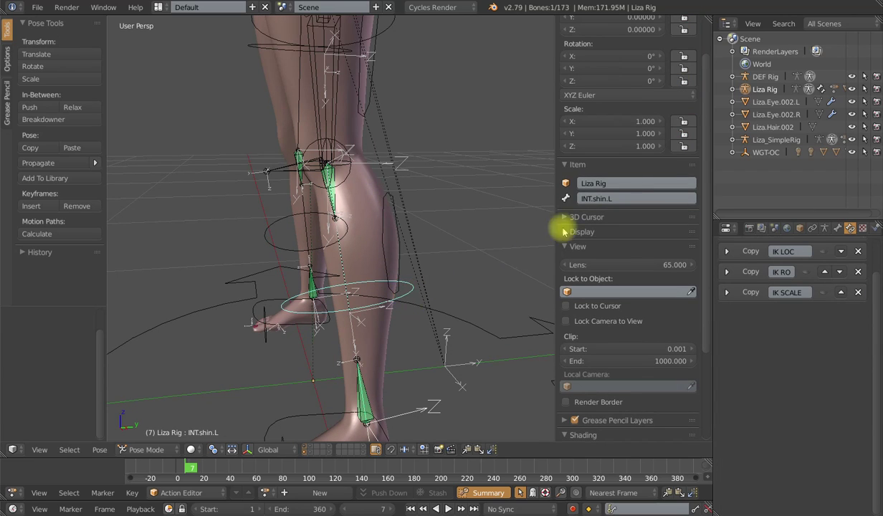
# Examine the left knee's MCH.knee.L bone and its constraint targets, comparing it with the INT.thigh.L and knee.L controls
pyautogui.rightClick(340, 208)
pyautogui.moveTo(334, 203); pyautogui.dragTo(399, 266, button='middle')
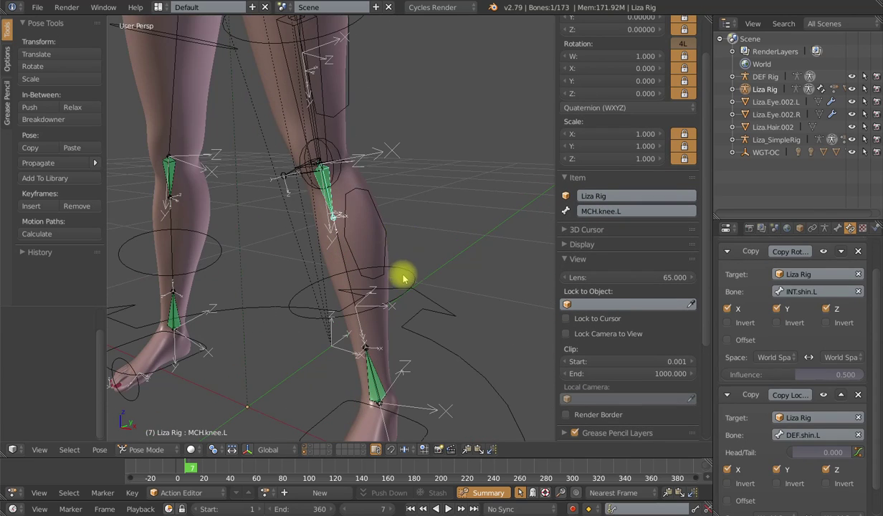
pyautogui.moveTo(321, 181); pyautogui.dragTo(287, 176, button='middle')
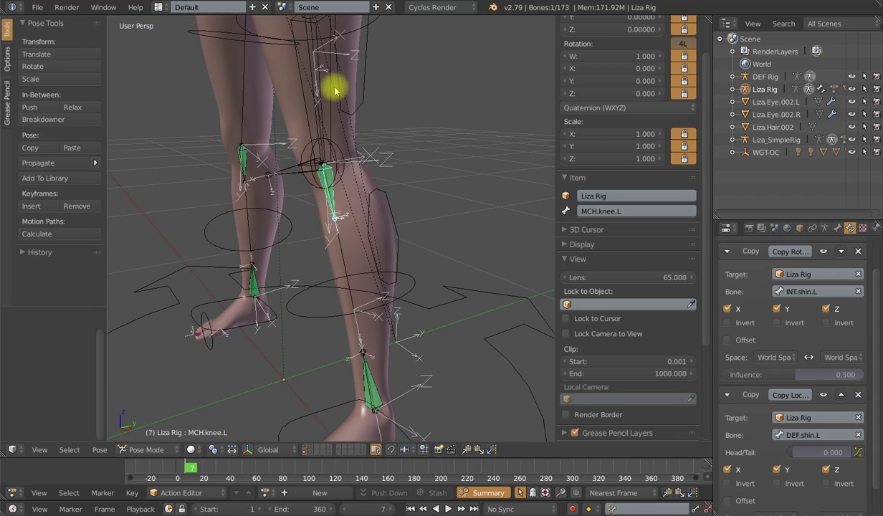
pyautogui.scroll(-3, 351, 93)
pyautogui.rightClick(368, 74)
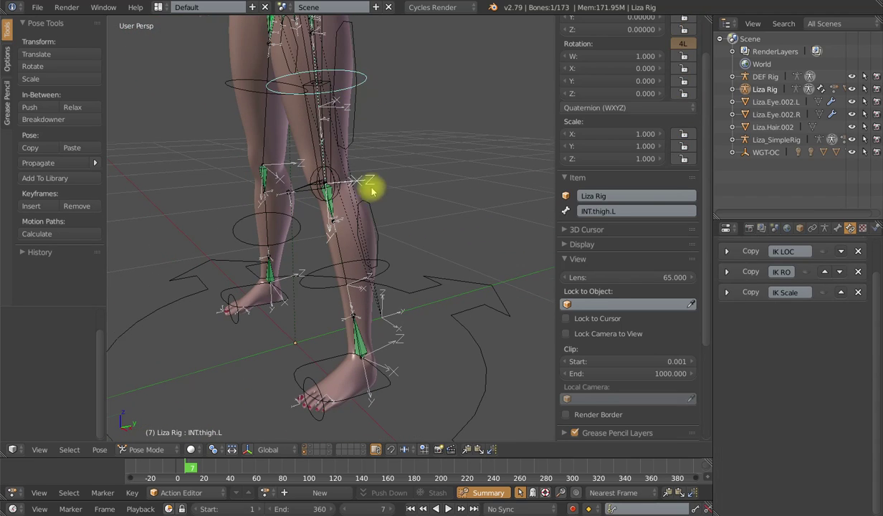
pyautogui.scroll(3, 362, 200)
pyautogui.rightClick(327, 193)
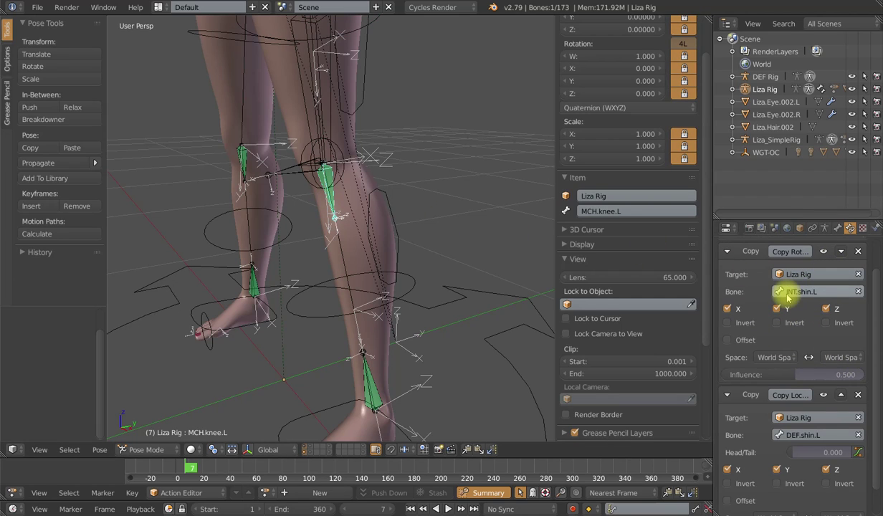
pyautogui.moveTo(456, 208); pyautogui.dragTo(355, 250, button='middle')
pyautogui.rightClick(308, 198)
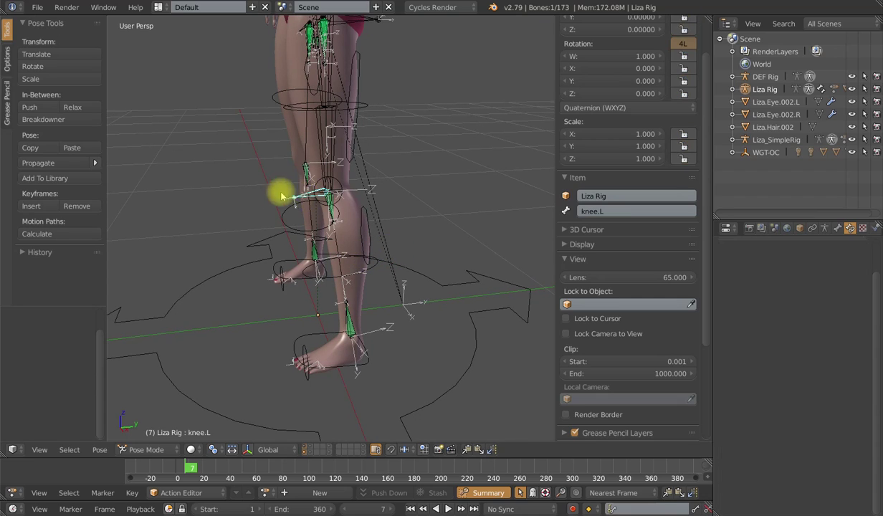
pyautogui.scroll(2, 276, 187)
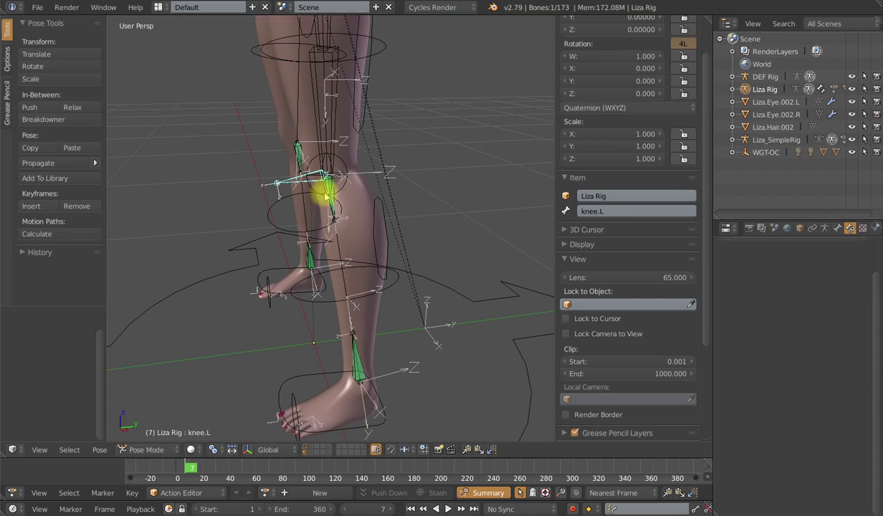
# Try bending the left lower leg with INT.shin.L to 107° around its local X axis and partly back, and clear its rotation
pyautogui.rightClick(347, 298)
pyautogui.press('r')
pyautogui.press('x')
pyautogui.press('x')
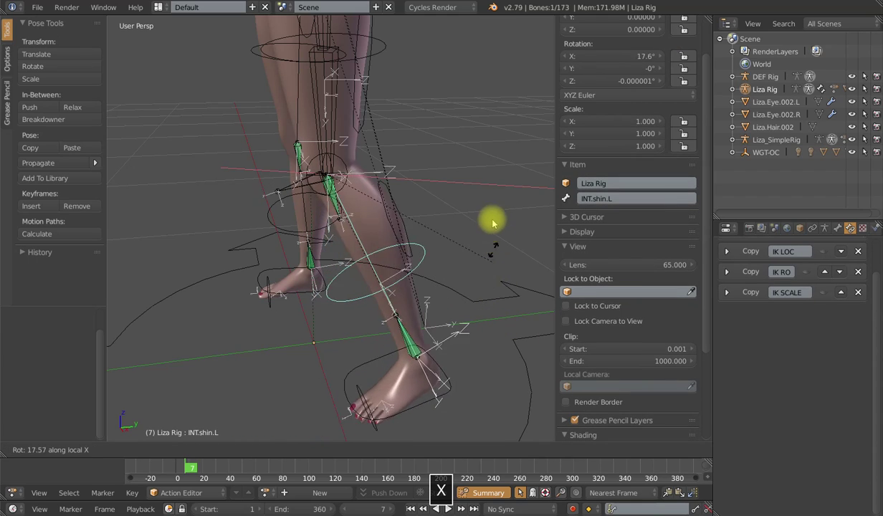
pyautogui.click(407, 24)
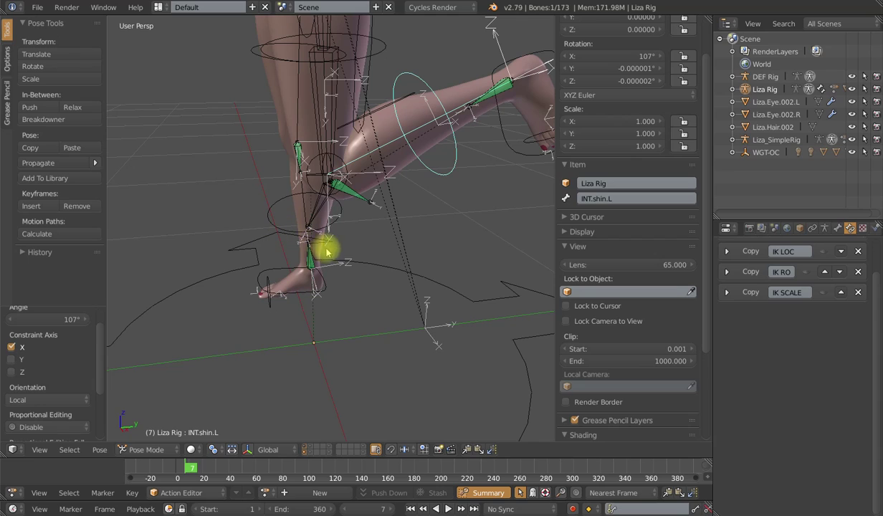
pyautogui.press('r')
pyautogui.press('x')
pyautogui.press('x')
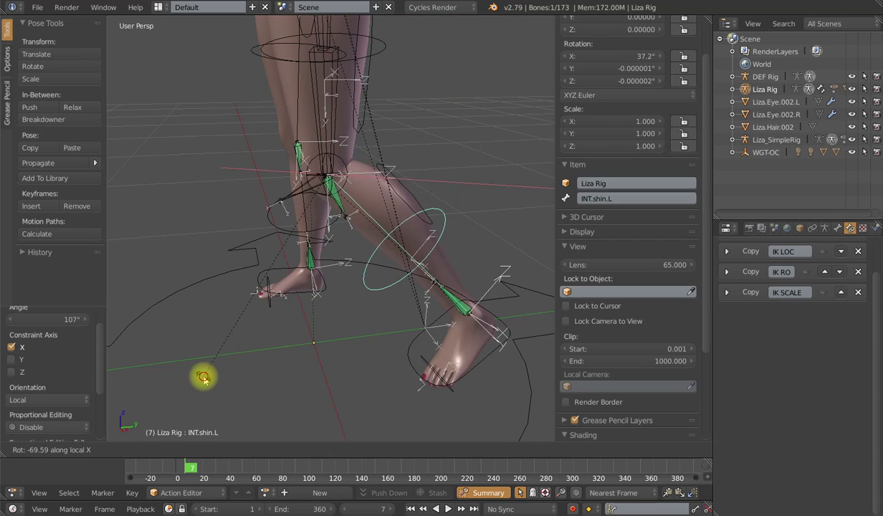
pyautogui.click(204, 379)
pyautogui.moveTo(279, 233); pyautogui.dragTo(365, 335, button='middle')
pyautogui.hotkey('alt', 'r')
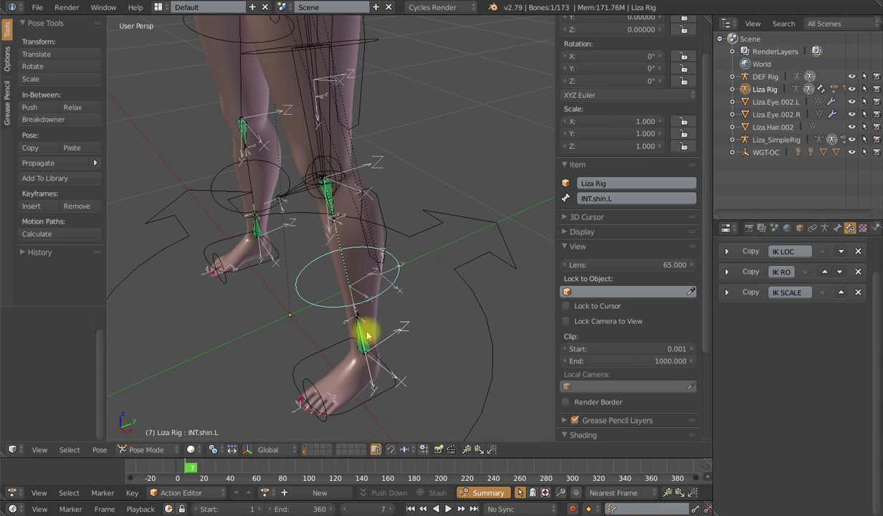
# Bend the left lower leg by rotating INT.shin.L 110° around its local X axis
pyautogui.press('r')
pyautogui.press('x')
pyautogui.press('x')
pyautogui.click(315, 183)
pyautogui.moveTo(315, 183); pyautogui.dragTo(331, 216, button='middle')
# Try scaling the knee.L control along its X and Z axes and moving it on the bent knee
pyautogui.rightClick(331, 216)
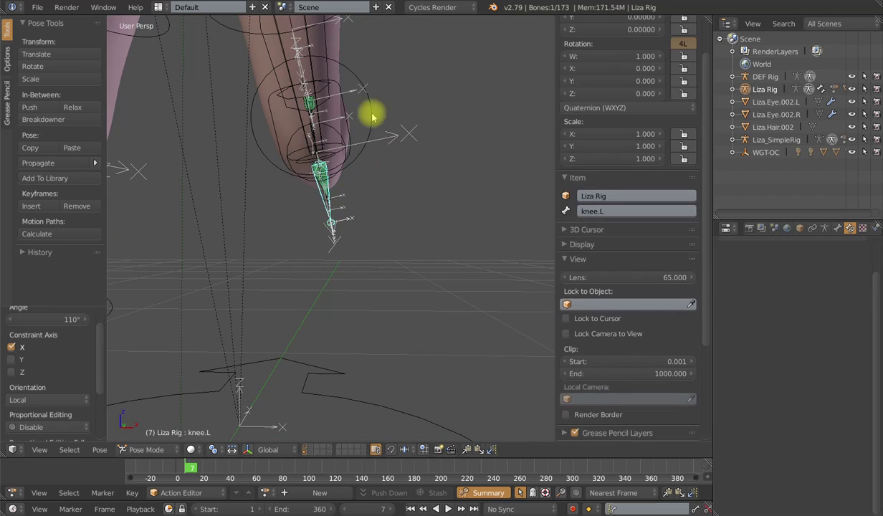
pyautogui.press('s')
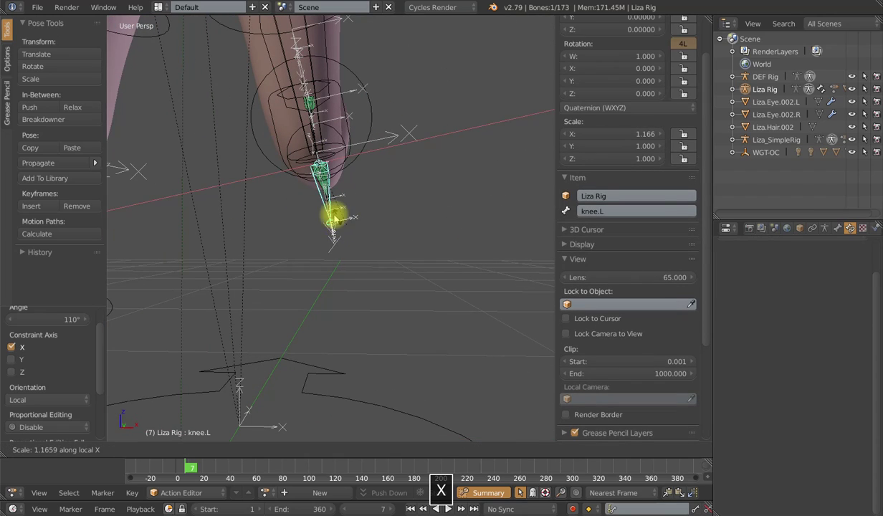
pyautogui.press('Escape')
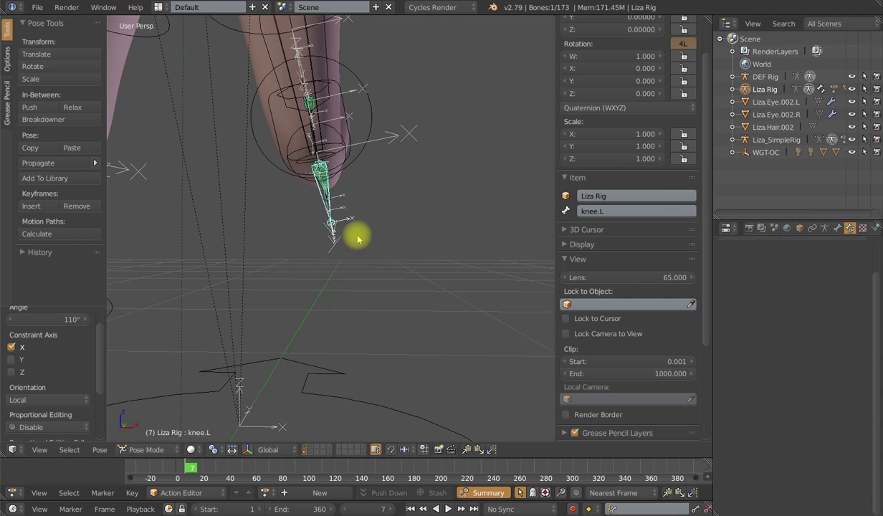
pyautogui.press('s')
pyautogui.press('z')
pyautogui.press('Escape')
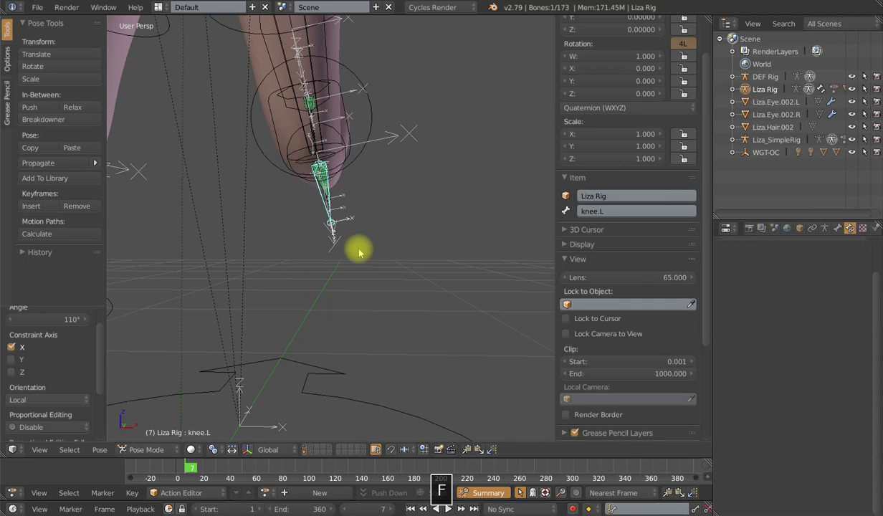
pyautogui.press('g')
pyautogui.rightClick(352, 240)
# Select all visible bones and clear their pose transforms to return the rig to its rest pose
pyautogui.scroll(-5, 351, 252)
pyautogui.moveTo(351, 253); pyautogui.dragTo(306, 325, button='middle')
pyautogui.press('a')
pyautogui.press('a')
pyautogui.hotkey('alt', 's')
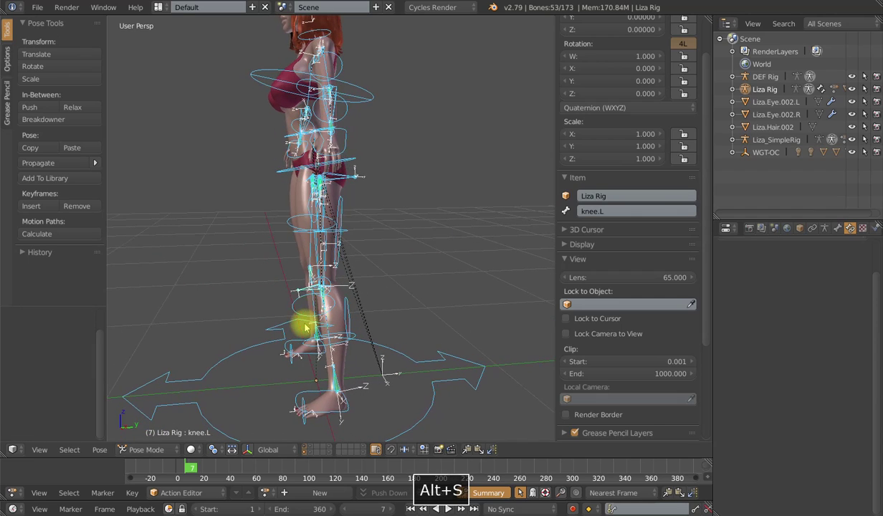
# Select the INT.thigh.L control and hide the armature layer that holds the green mechanism bones
pyautogui.rightClick(295, 232)
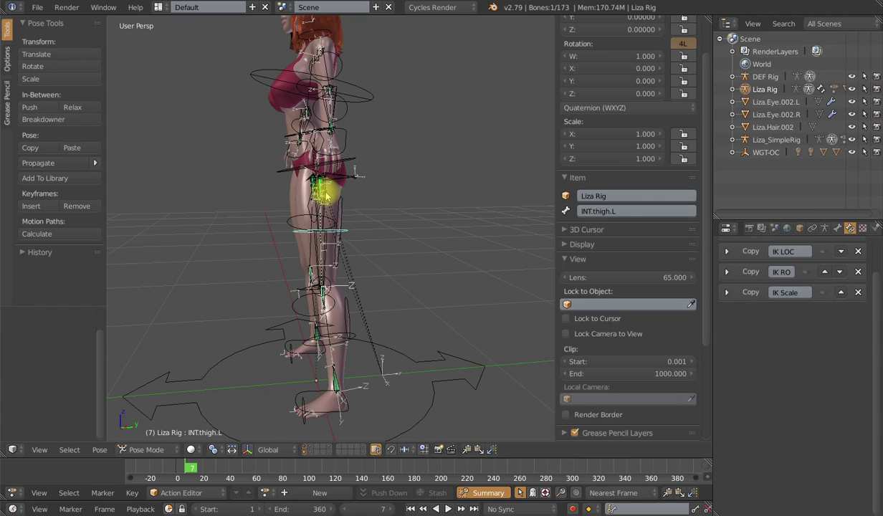
pyautogui.moveTo(325, 194)
pyautogui.mouseDown(button='middle')
pyautogui.moveTo(315, 262)
pyautogui.moveTo(361, 249)
pyautogui.moveTo(322, 179)
pyautogui.mouseUp(button='middle')
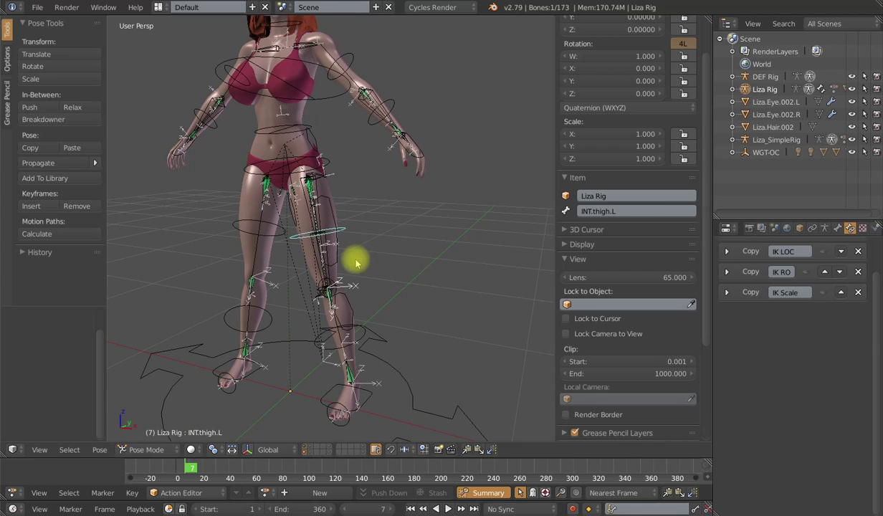
pyautogui.keyDown('shift'); pyautogui.moveTo(367, 297); pyautogui.dragTo(300, 181, button='middle'); pyautogui.keyUp('shift')
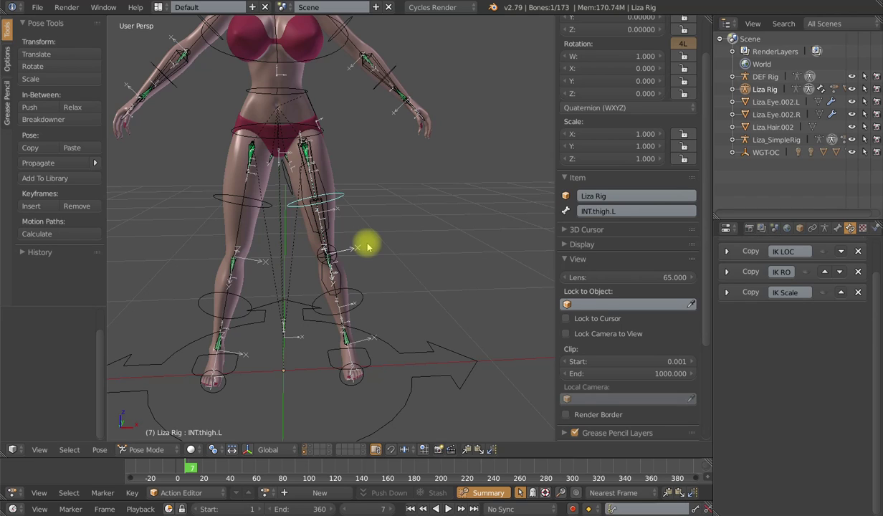
pyautogui.moveTo(366, 244); pyautogui.dragTo(361, 245, button='middle')
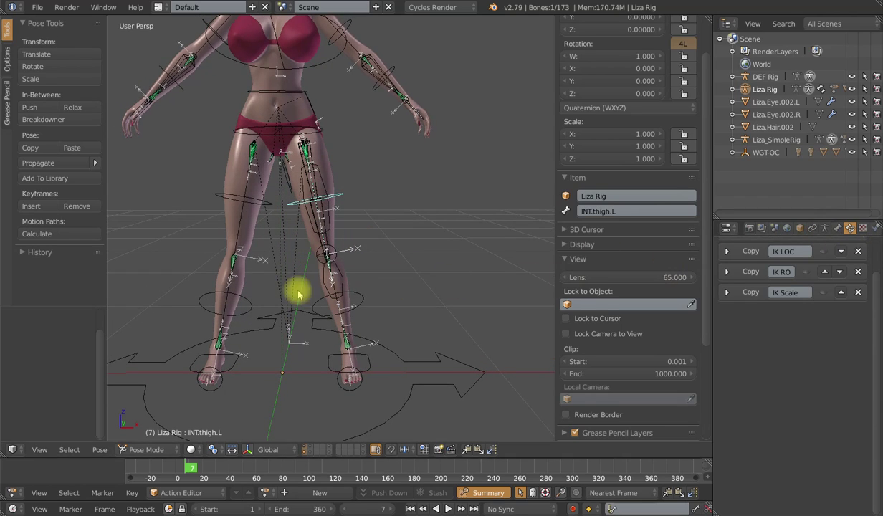
pyautogui.click(825, 228)
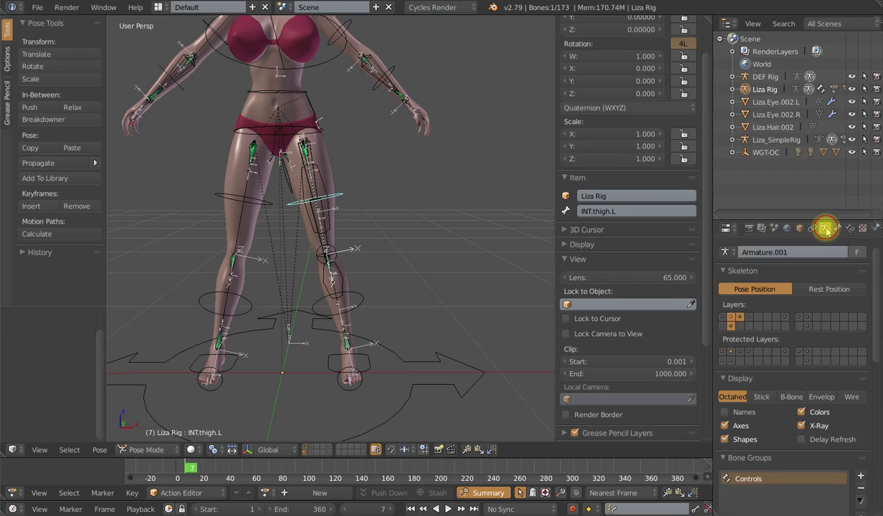
pyautogui.keyDown('shift'); pyautogui.click(740, 327); pyautogui.keyUp('shift')
pyautogui.moveTo(449, 216); pyautogui.dragTo(329, 205, button='middle')
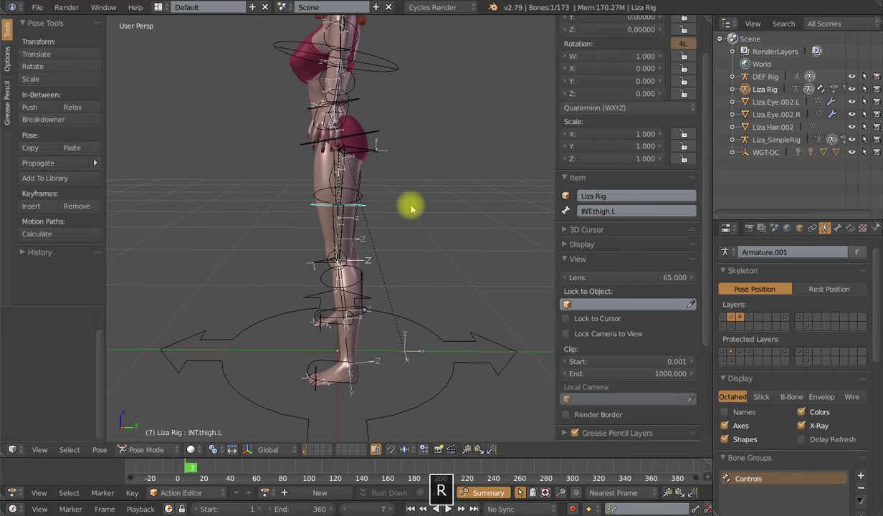
# Raise the left leg forward by rotating INT.thigh.L about -93.8° around its local X axis
pyautogui.press('r')
pyautogui.press('x')
pyautogui.press('x')
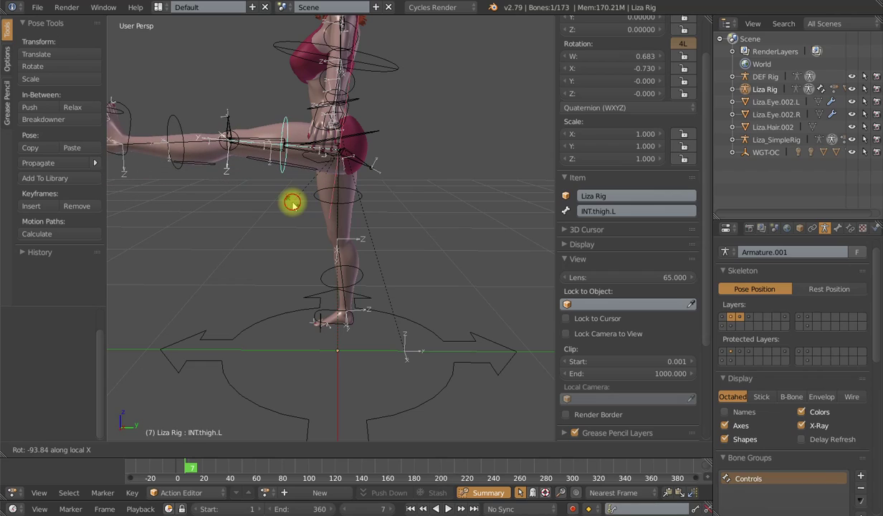
pyautogui.click(291, 203)
# Swing the left arm clear of the hip with a free trackball rotation of INT.upper.arm.L, about -44.7° and 5.16°
pyautogui.rightClick(356, 42)
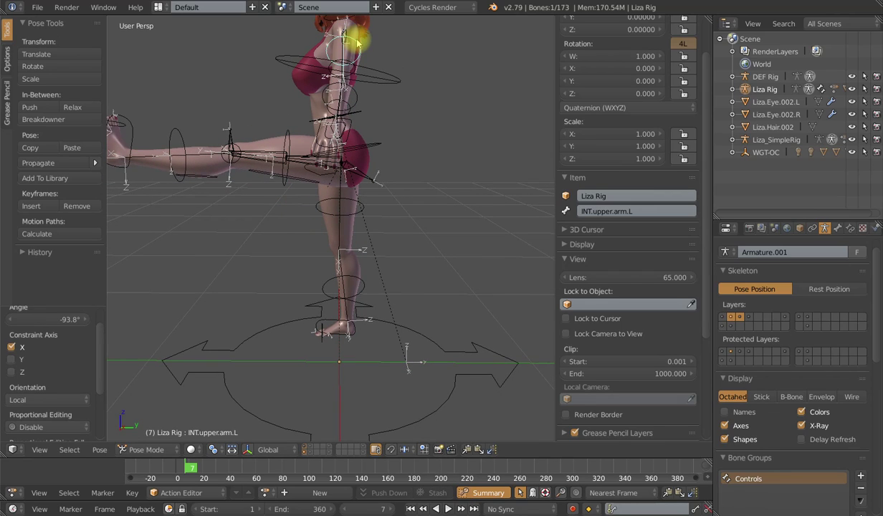
pyautogui.press('r')
pyautogui.press('r')
pyautogui.click(358, 327)
# Shape the back of the raised thigh by scaling thigh.hamstring.L to 1.459 along local Z and rotating it -4.62° around local X
pyautogui.keyDown('shift'); pyautogui.moveTo(359, 327); pyautogui.dragTo(416, 321, button='middle'); pyautogui.keyUp('shift')
pyautogui.scroll(2, 416, 321)
pyautogui.keyDown('shift'); pyautogui.moveTo(331, 291); pyautogui.dragTo(334, 228, button='middle'); pyautogui.keyUp('shift')
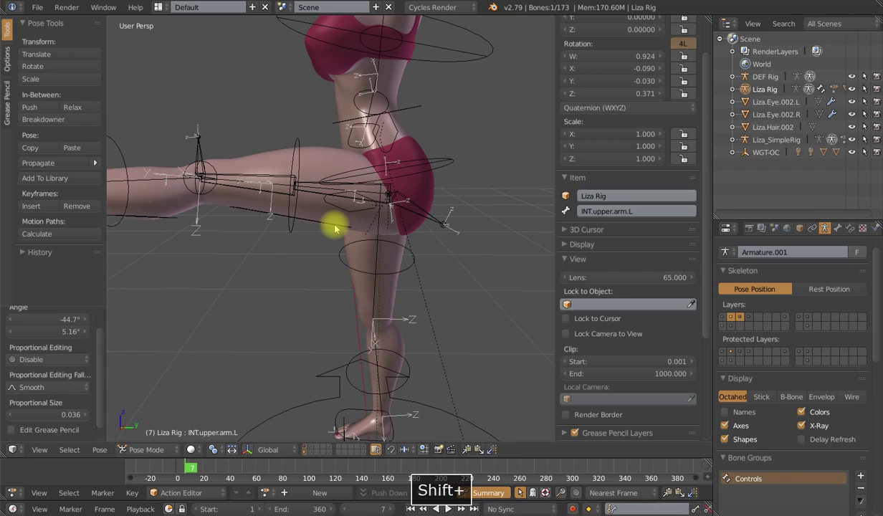
pyautogui.rightClick(315, 222)
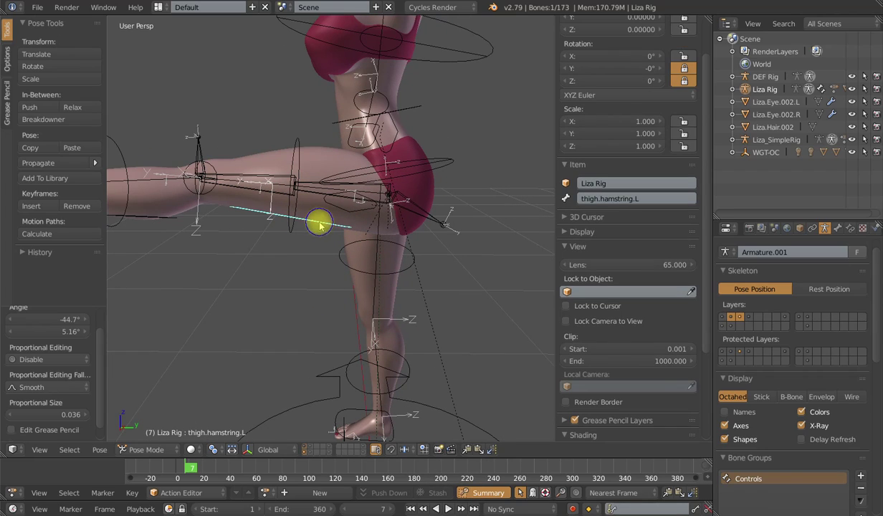
pyautogui.press('s')
pyautogui.press('z')
pyautogui.press('z')
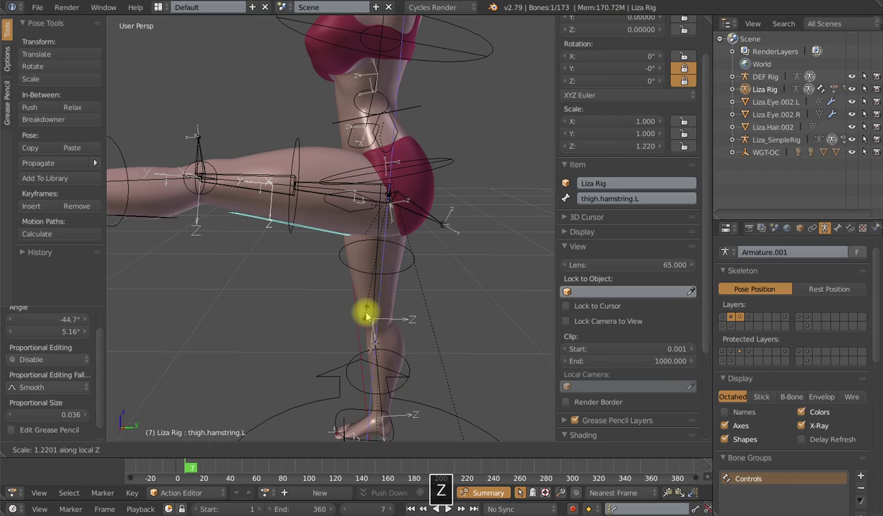
pyautogui.click(364, 305)
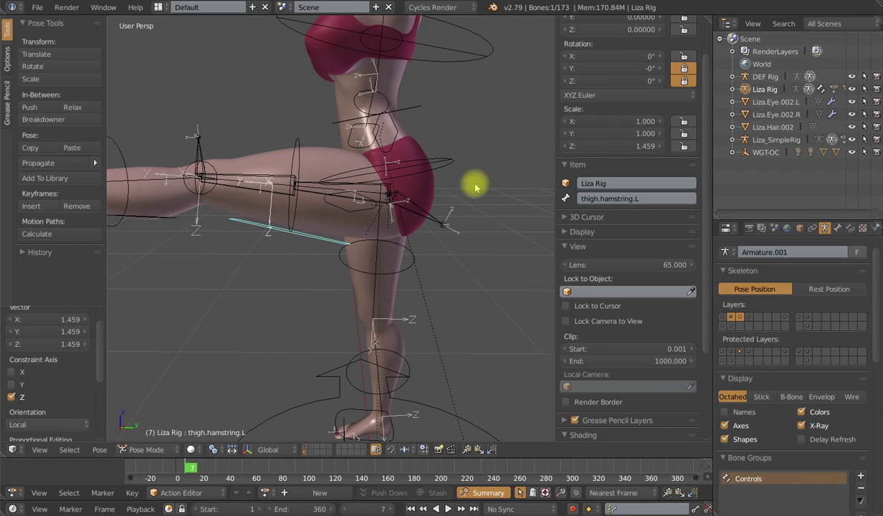
pyautogui.press('r')
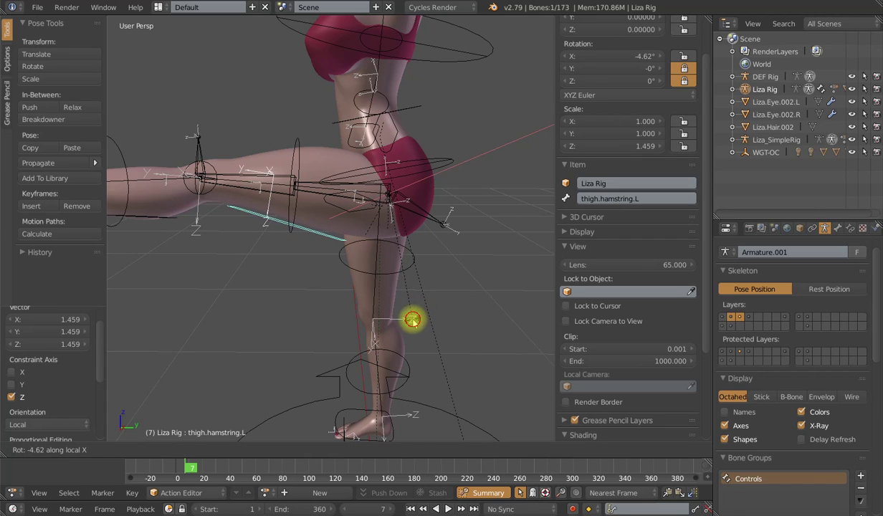
pyautogui.click(410, 317)
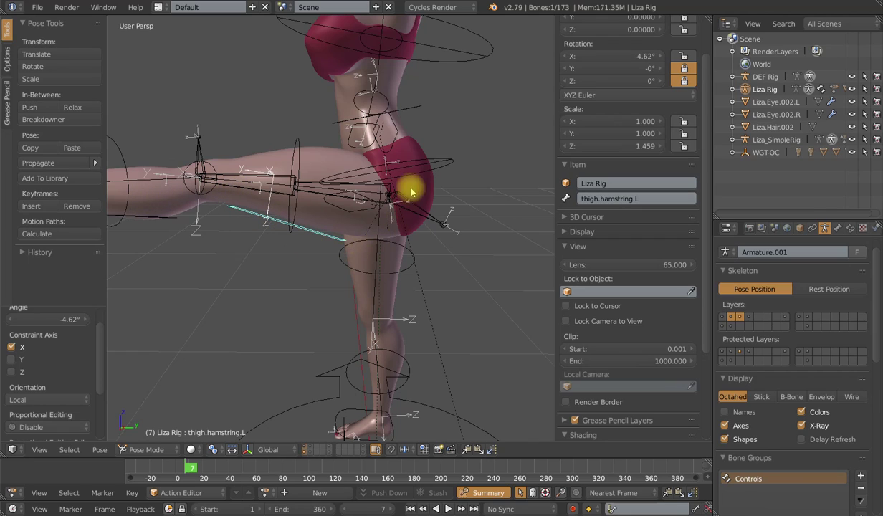
# Fold the left lower leg under the thigh by rotating INT.shin.L 155° around its local X axis
pyautogui.rightClick(120, 227)
pyautogui.scroll(-3, 140, 233)
pyautogui.press('r')
pyautogui.press('x')
pyautogui.press('x')
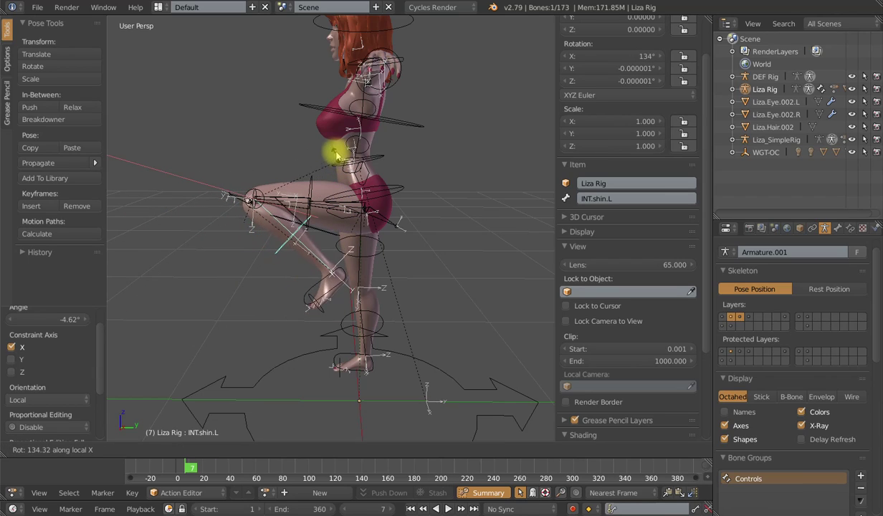
pyautogui.click(329, 126)
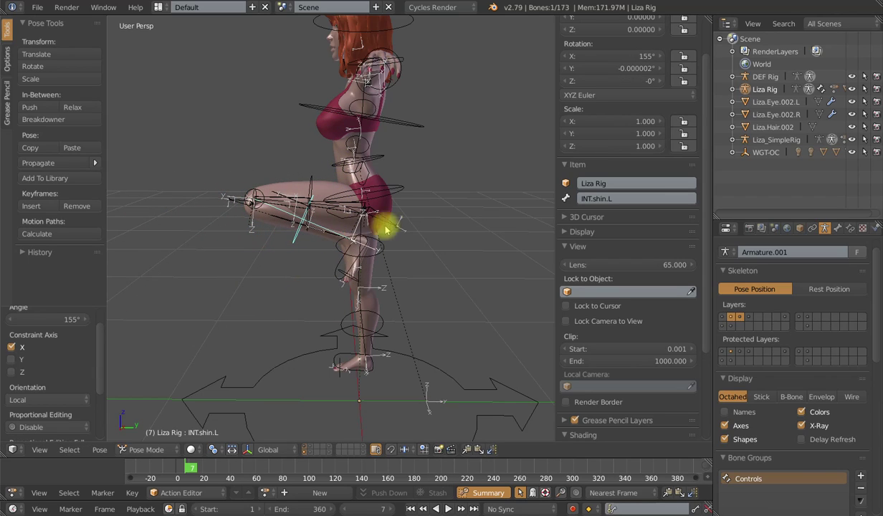
# Point the left foot by rotating INT.foot.L about 73.5° around its local X axis
pyautogui.moveTo(364, 219); pyautogui.dragTo(369, 280, button='middle')
pyautogui.scroll(3, 347, 237)
pyautogui.moveTo(430, 191); pyautogui.dragTo(337, 290, button='middle')
pyautogui.rightClick(340, 303)
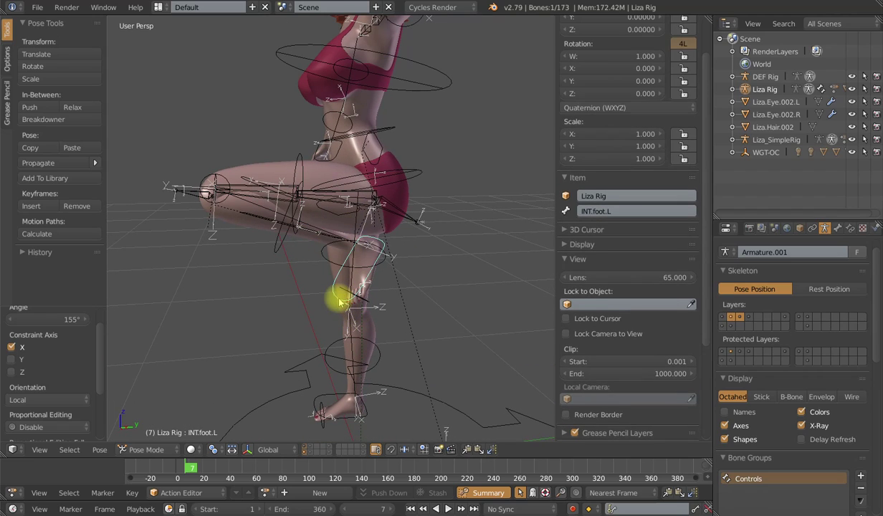
pyautogui.press('x')
pyautogui.press('x')
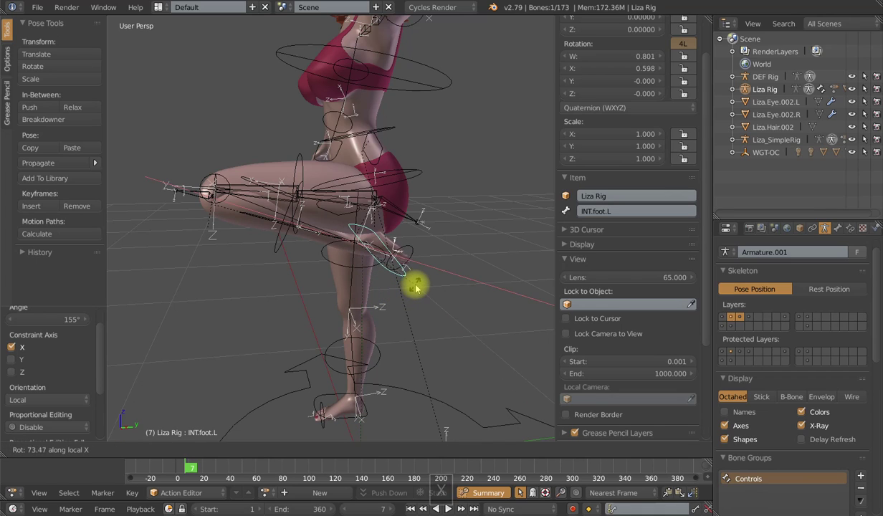
pyautogui.click(413, 285)
# Widen the bent left knee by scaling the knee.L control to 1.247 along its local X axis
pyautogui.moveTo(274, 265); pyautogui.dragTo(341, 255, button='middle')
pyautogui.moveTo(295, 203); pyautogui.dragTo(332, 326, button='middle')
pyautogui.press('x')
pyautogui.press('x')
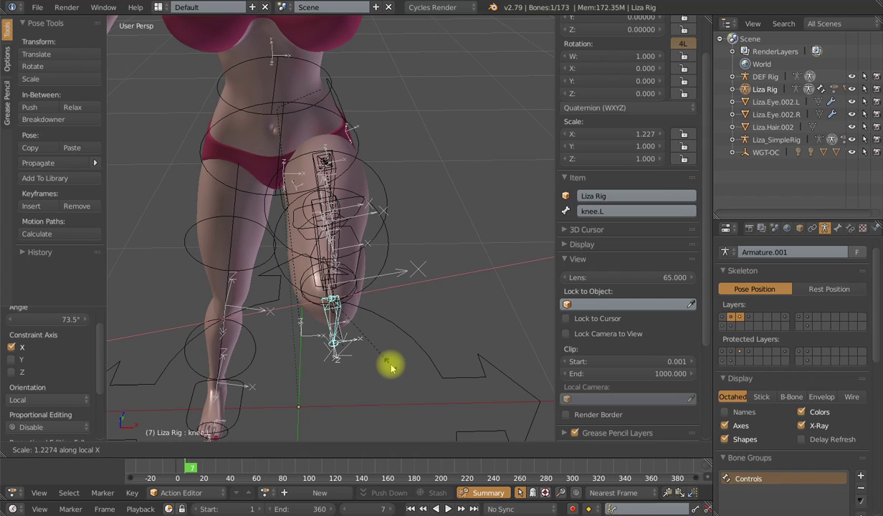
pyautogui.click(394, 366)
pyautogui.moveTo(404, 361); pyautogui.dragTo(357, 327, button='middle')
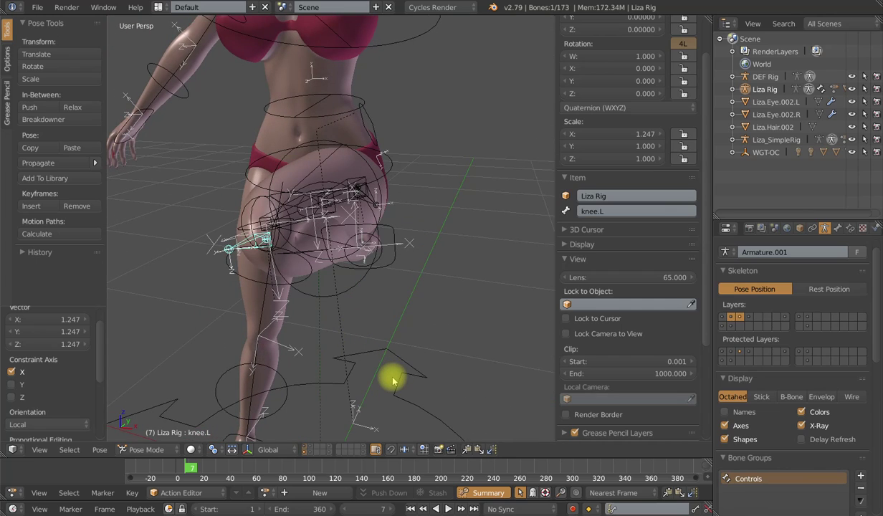
# Flatten the bent left knee by scaling the knee.L control to 0.312 along its local Z axis
pyautogui.press('s')
pyautogui.press('z')
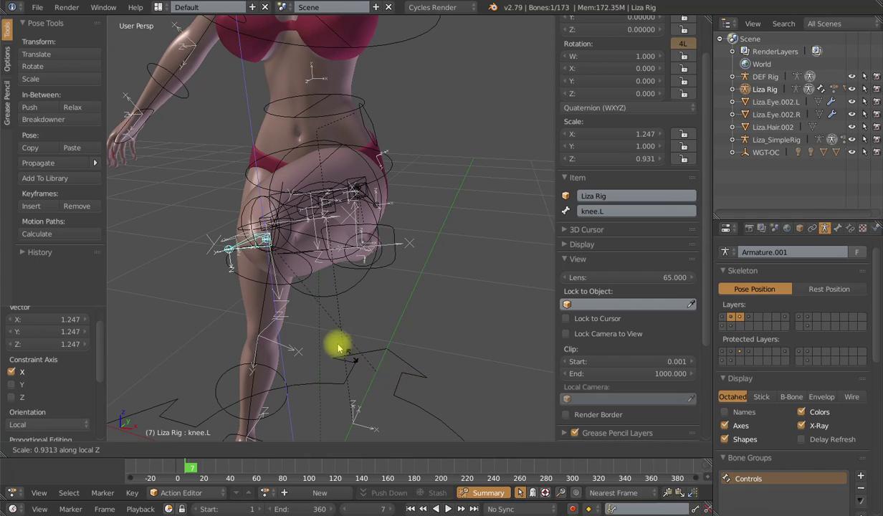
pyautogui.click(290, 292)
# Reshape the front of the raised thigh by scaling TWK.thigh.002.L to 1.086 along local X and 0.865 along local Z
pyautogui.moveTo(290, 292); pyautogui.dragTo(242, 162, button='middle')
pyautogui.keyDown('shift'); pyautogui.moveTo(276, 253); pyautogui.dragTo(308, 285, button='middle'); pyautogui.keyUp('shift')
pyautogui.rightClick(285, 233)
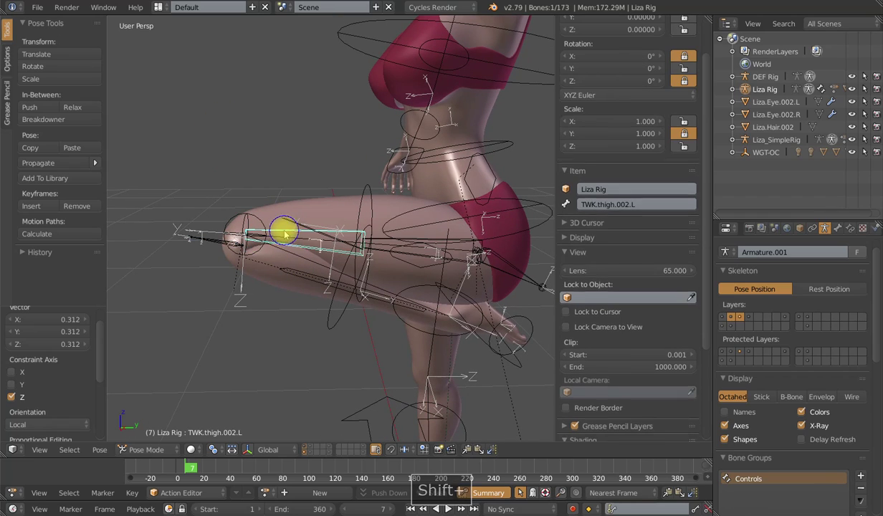
pyautogui.moveTo(343, 261); pyautogui.dragTo(354, 295, button='middle')
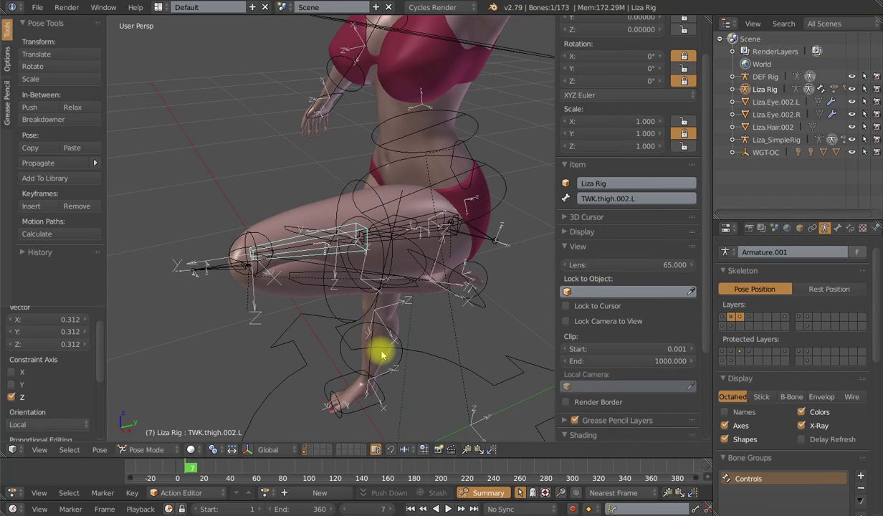
pyautogui.moveTo(262, 255); pyautogui.dragTo(346, 292, button='middle')
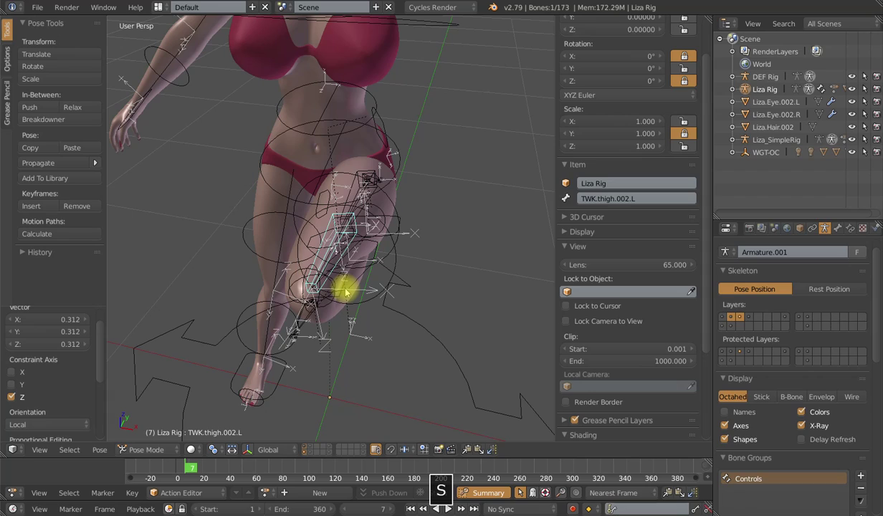
pyautogui.press('x')
pyautogui.click(434, 339)
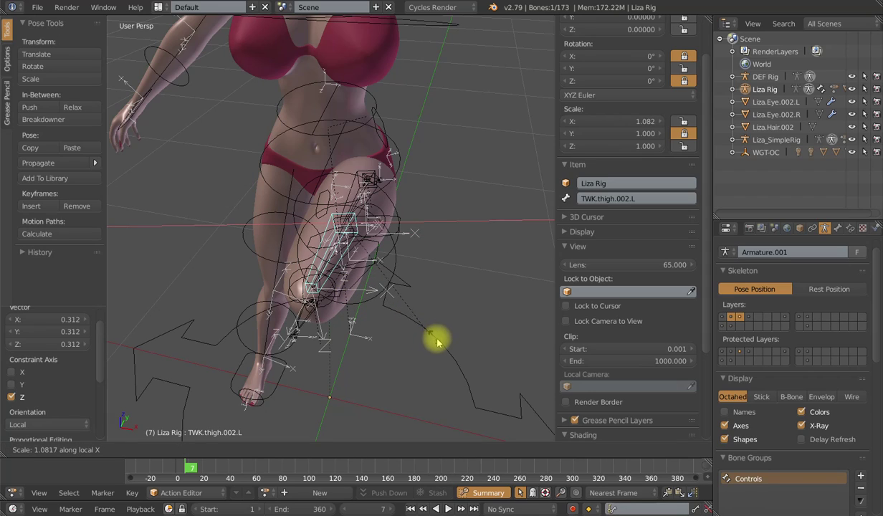
pyautogui.press('s')
pyautogui.press('z')
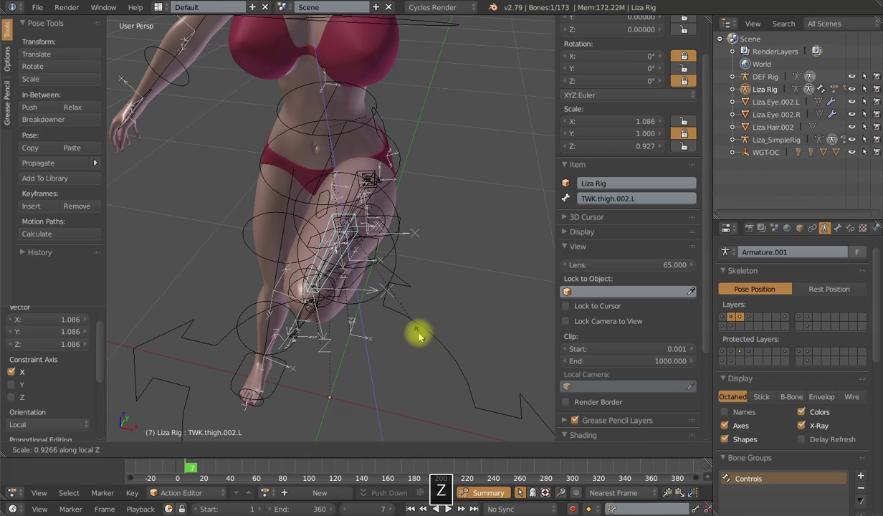
pyautogui.click(405, 329)
# Adjust the folded left calf by scaling calf.L along its local Z axis and to 1.178 along X
pyautogui.moveTo(406, 328); pyautogui.dragTo(289, 223, button='middle')
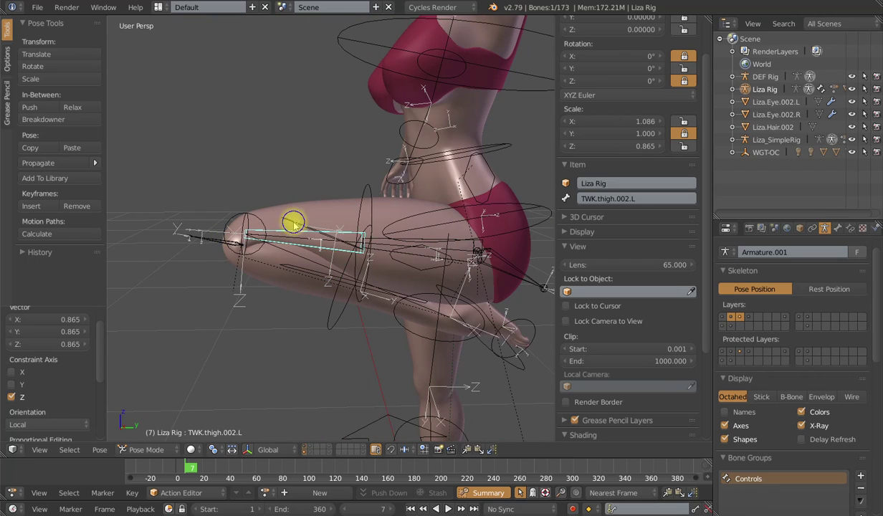
pyautogui.rightClick(292, 222)
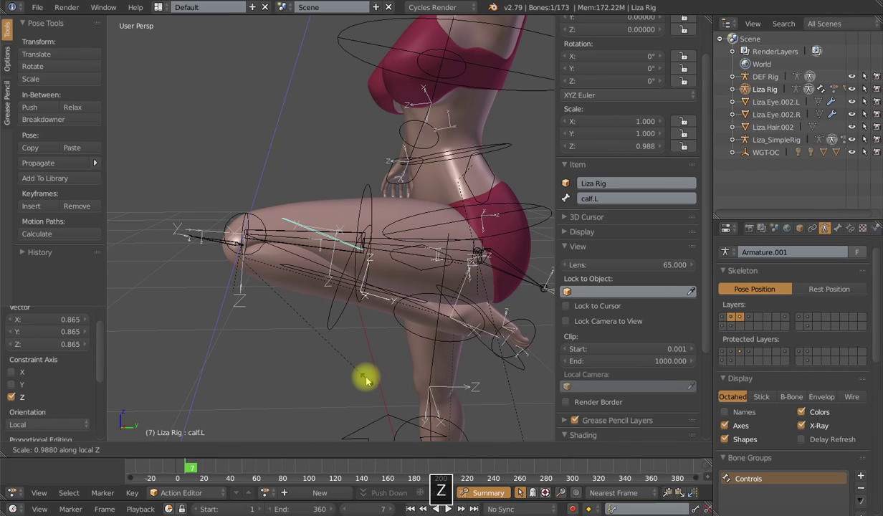
pyautogui.click(356, 354)
pyautogui.moveTo(348, 332); pyautogui.dragTo(368, 250, button='middle')
pyautogui.press('s')
pyautogui.press('x')
pyautogui.press('x')
pyautogui.click(410, 306)
# Raise the middle of the left thigh by moving TWK.thigh.002.L about -0.019 along its local Z axis
pyautogui.rightClick(352, 234)
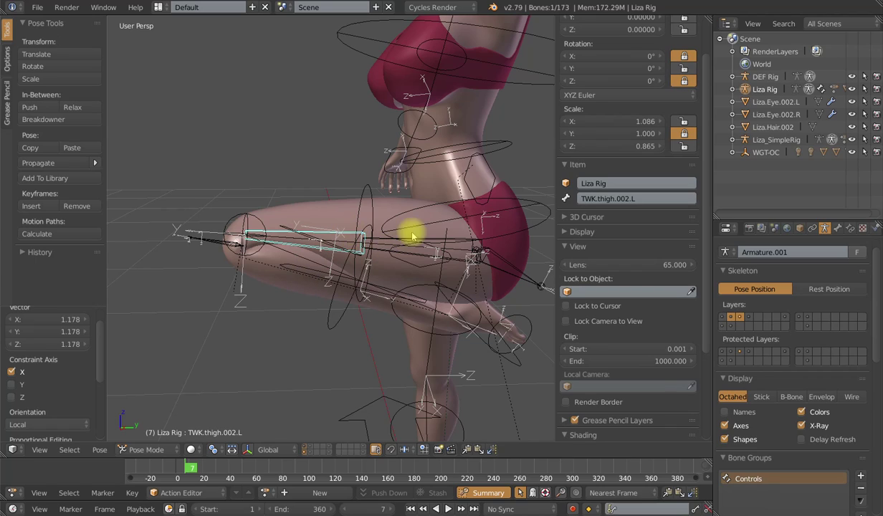
pyautogui.press('z')
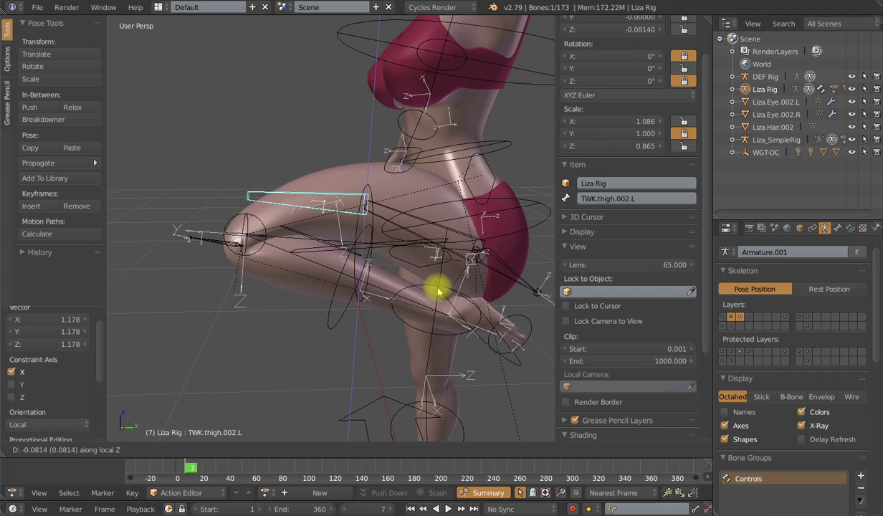
pyautogui.press('z')
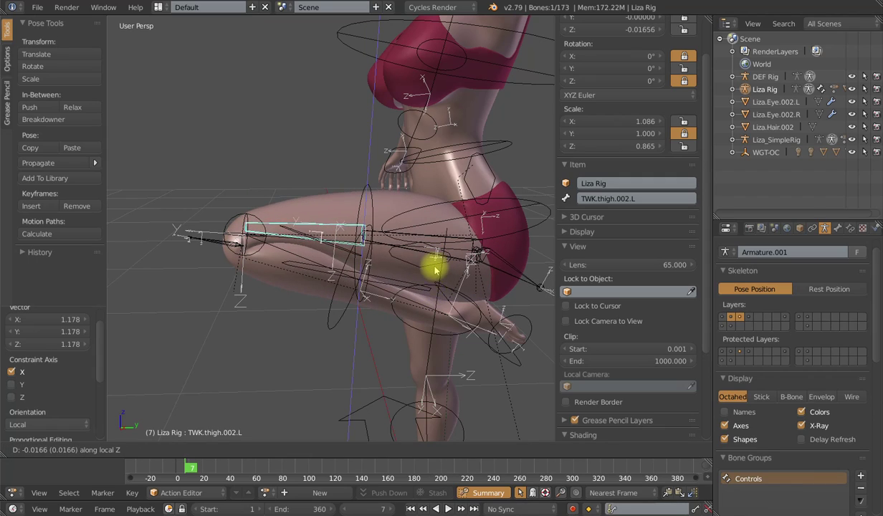
pyautogui.click(433, 262)
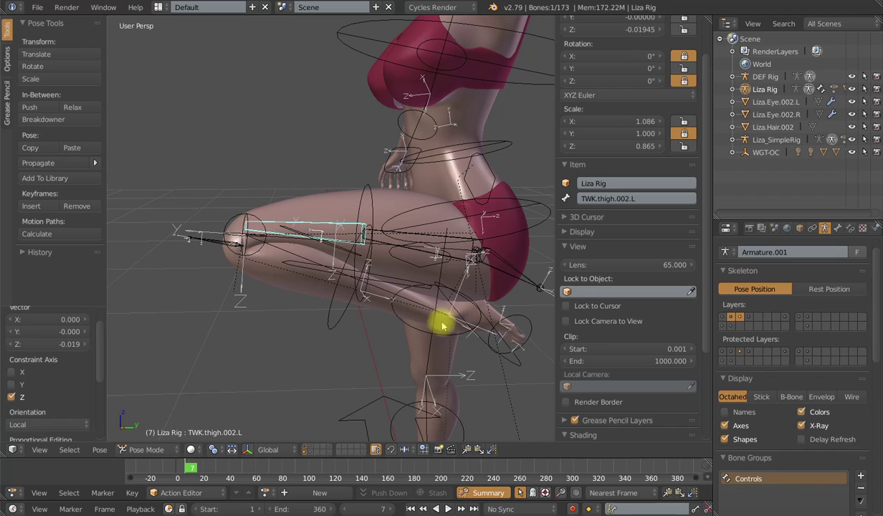
# Hide the layer holding the rig controls and examine the posed body's silhouette from the front and side
pyautogui.moveTo(315, 329); pyautogui.dragTo(365, 378, button='middle')
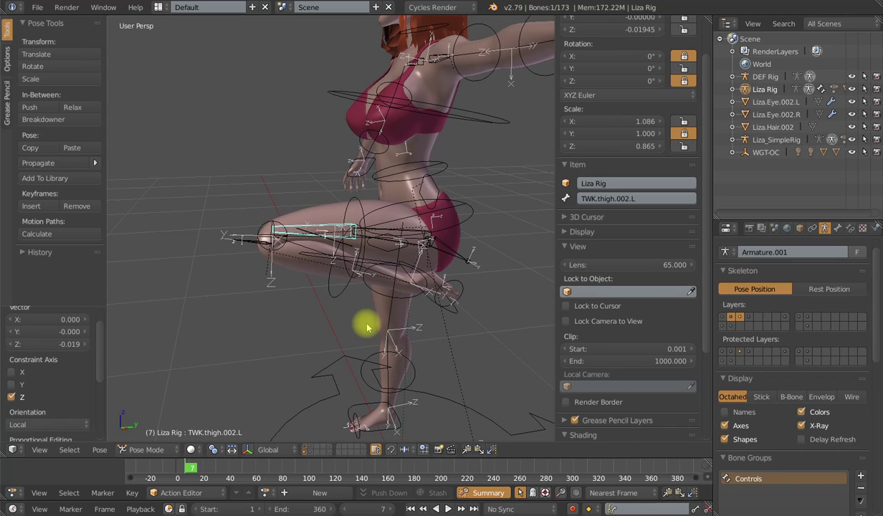
pyautogui.keyDown('shift'); pyautogui.click(305, 453); pyautogui.keyUp('shift')
pyautogui.scroll(-2, 317, 323)
pyautogui.moveTo(275, 281); pyautogui.dragTo(349, 202, button='middle')
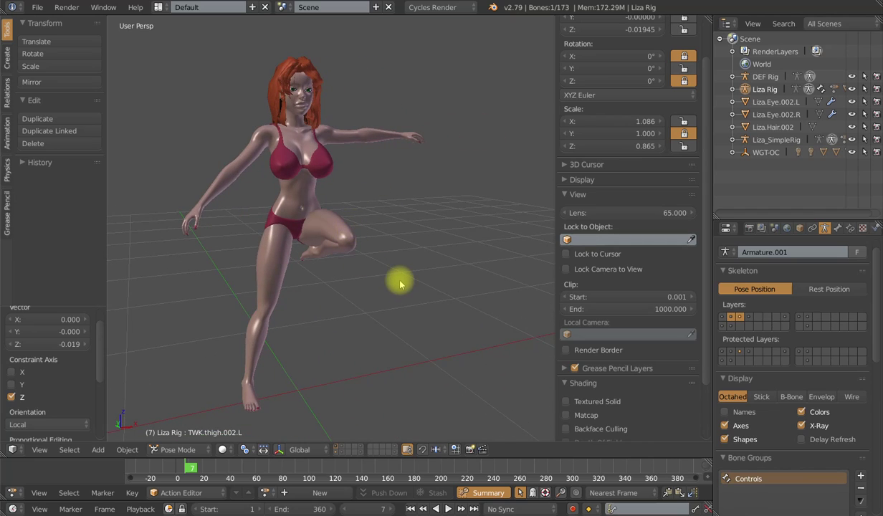
pyautogui.moveTo(399, 284); pyautogui.dragTo(279, 275, button='middle')
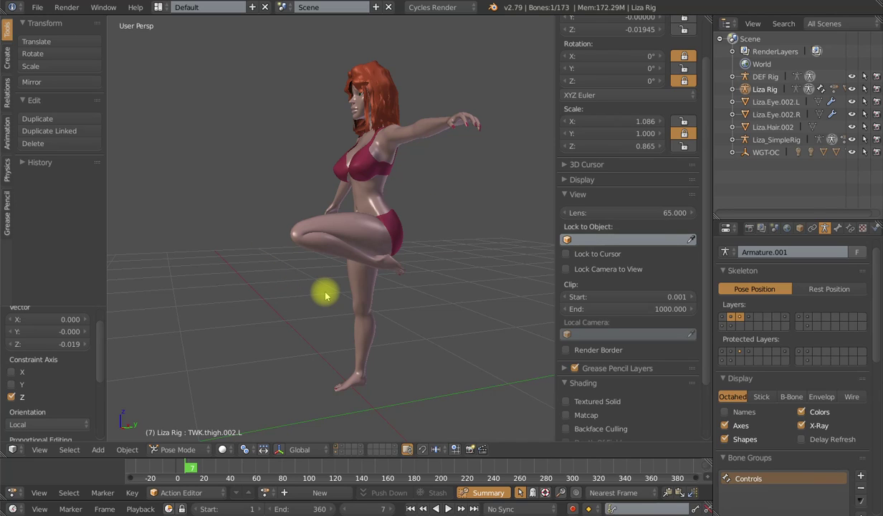
pyautogui.moveTo(325, 295); pyautogui.dragTo(355, 298, button='middle')
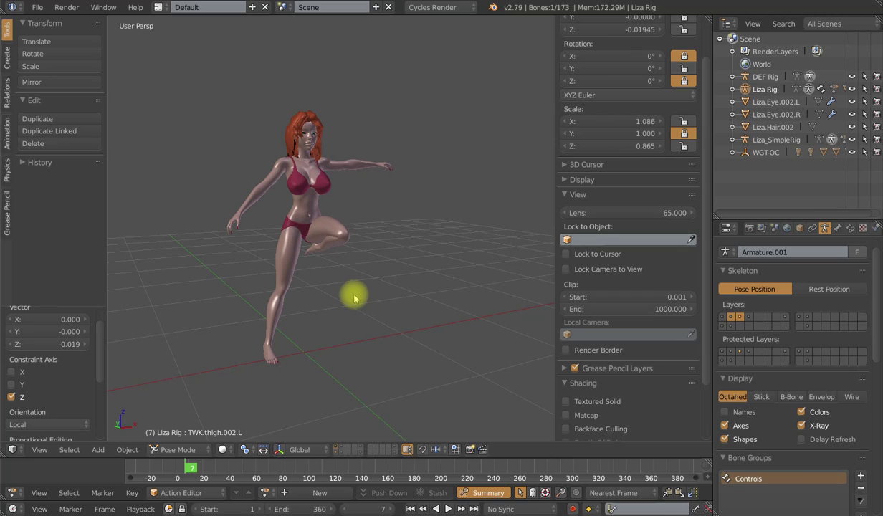
pyautogui.scroll(3, 354, 298)
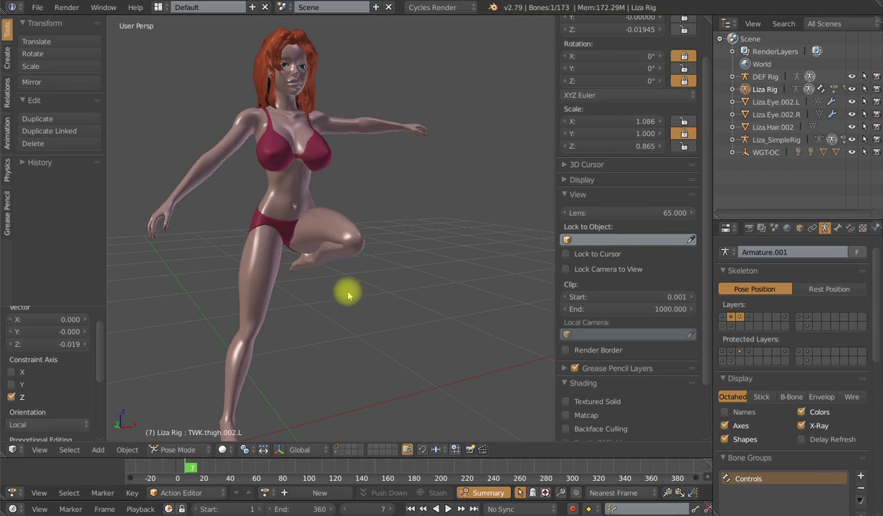
pyautogui.scroll(-2, 354, 298)
pyautogui.moveTo(362, 290); pyautogui.dragTo(343, 287, button='middle')
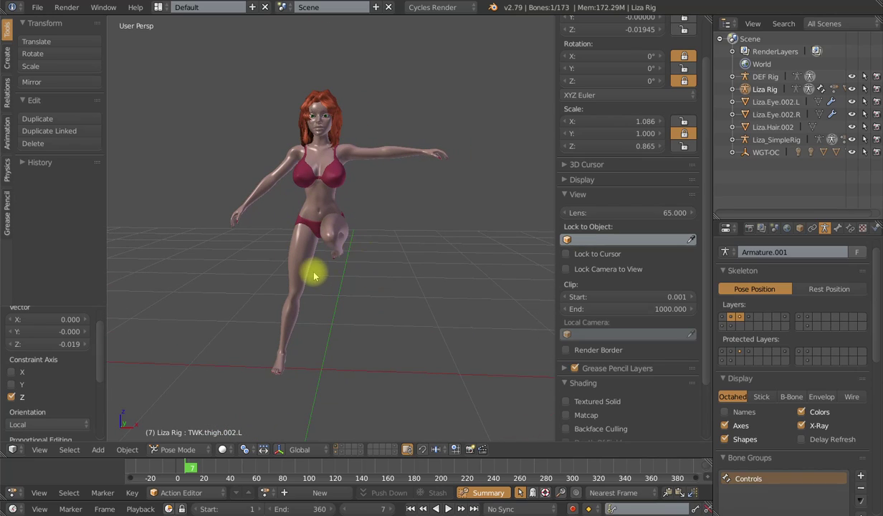
pyautogui.moveTo(312, 273); pyautogui.dragTo(330, 278, button='middle')
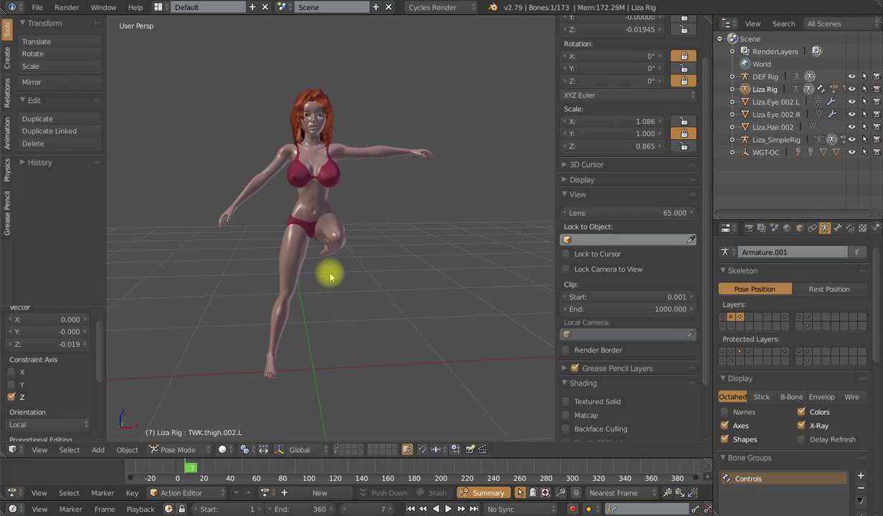